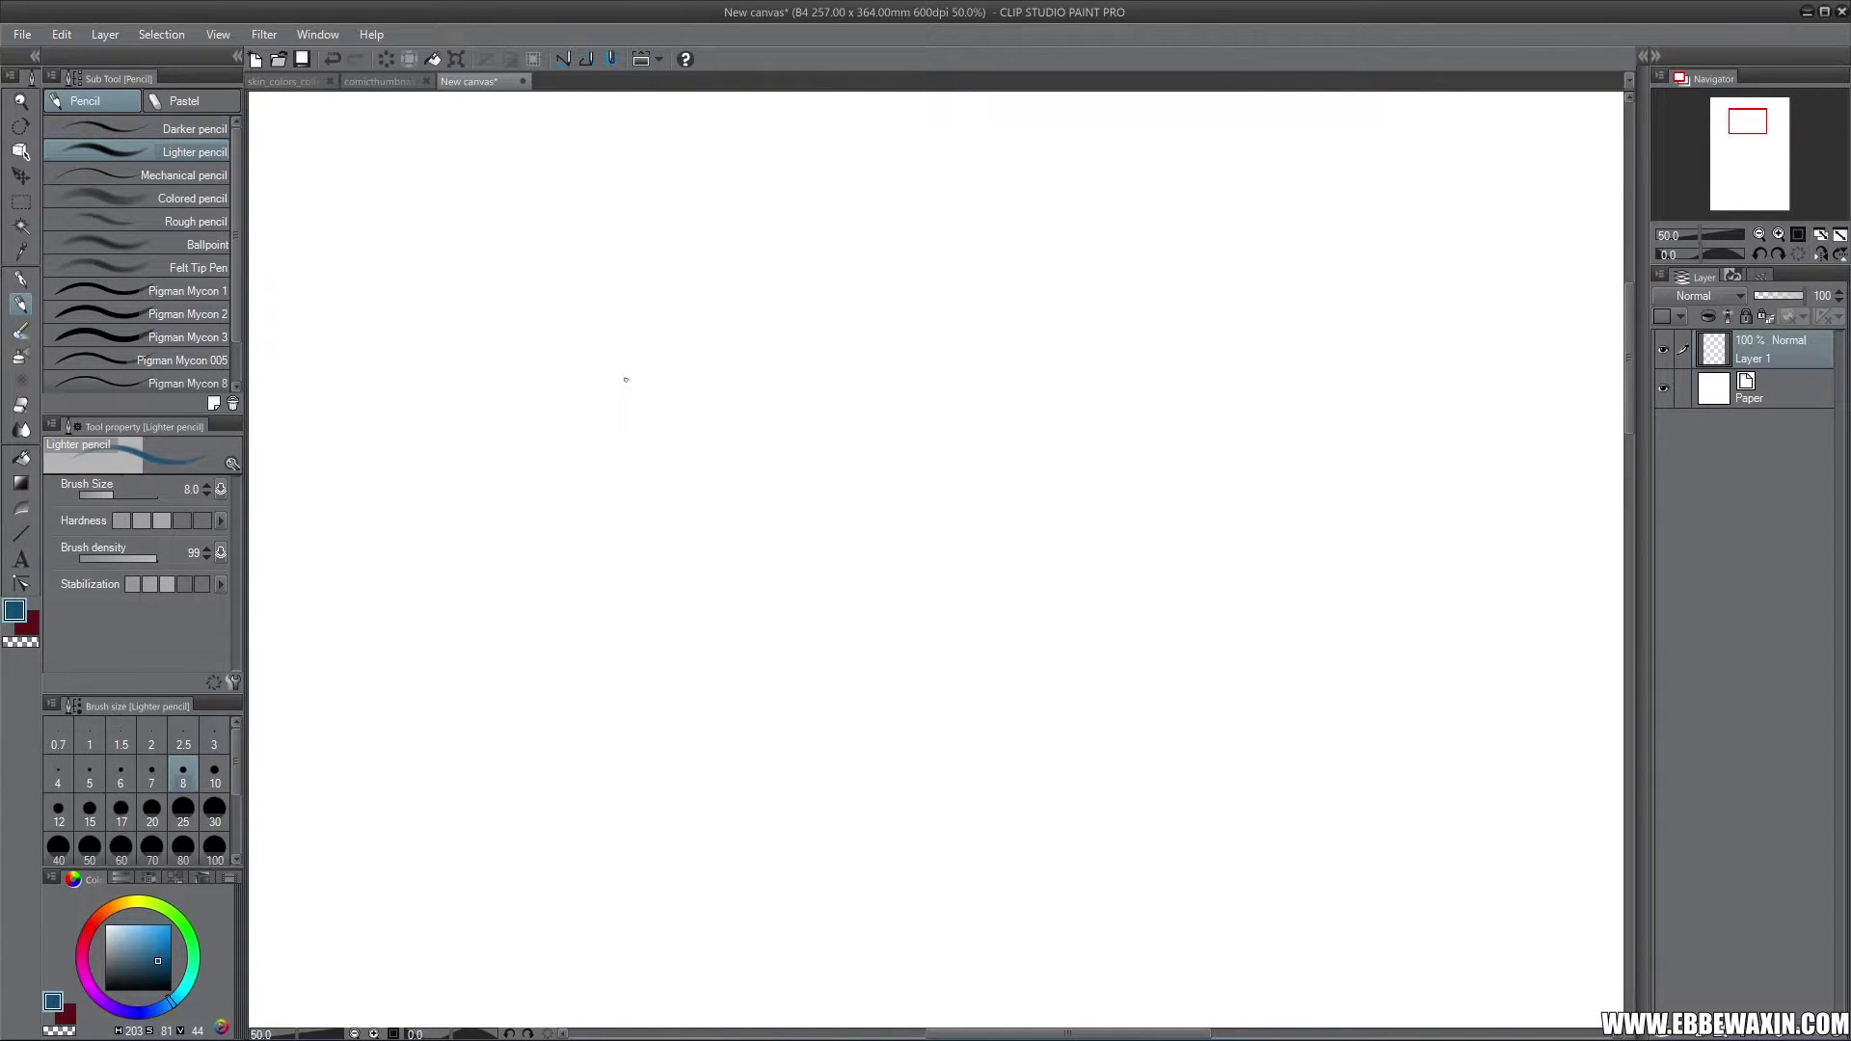
# Step: Sketch a loose cranium circle with the Lighter pencil, add a left-pointing arrow above it and a small ear oval in its lower right area
pyautogui.moveTo(626, 379)
pyautogui.mouseDown()
pyautogui.moveTo(595, 478)
pyautogui.moveTo(641, 528)
pyautogui.moveTo(691, 359)
pyautogui.moveTo(670, 528)
pyautogui.moveTo(718, 505)
pyautogui.moveTo(641, 532)
pyautogui.moveTo(745, 486)
pyautogui.moveTo(768, 424)
pyautogui.mouseUp()
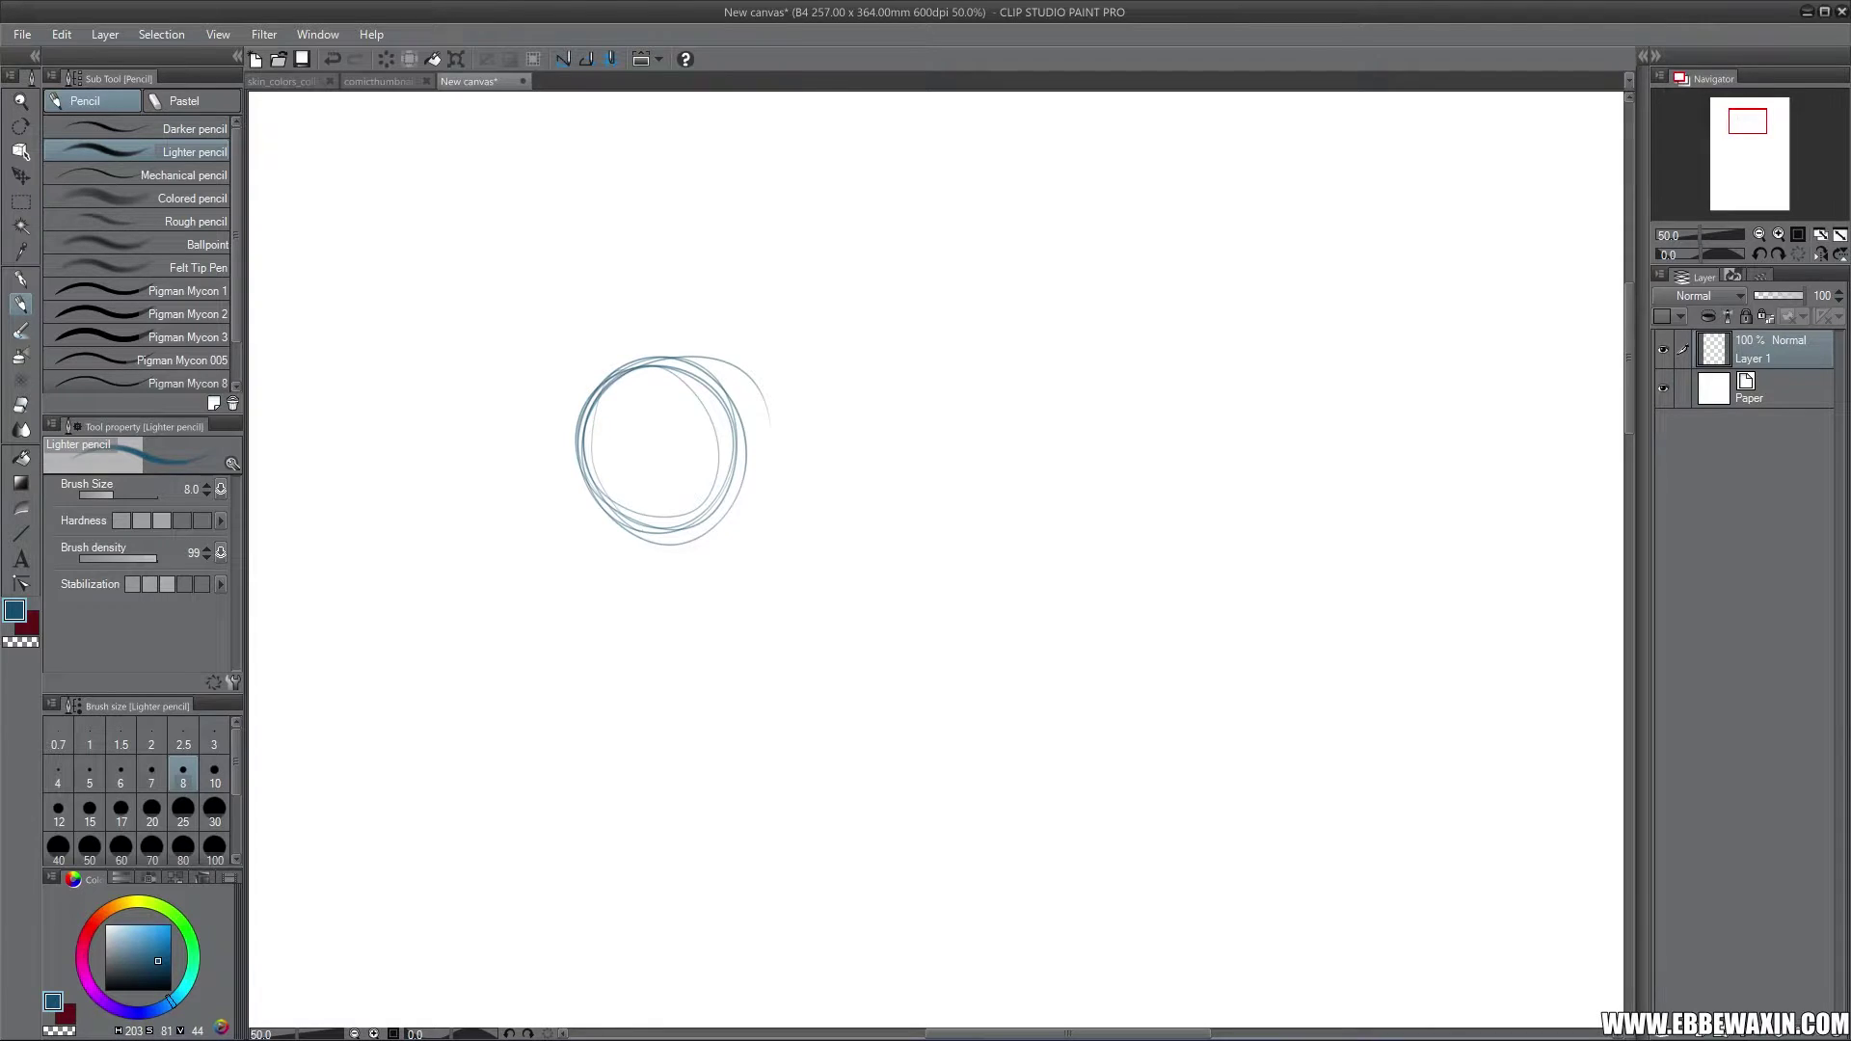
pyautogui.moveTo(723, 272)
pyautogui.mouseDown()
pyautogui.moveTo(590, 267)
pyautogui.moveTo(613, 289)
pyautogui.moveTo(740, 268)
pyautogui.moveTo(602, 269)
pyautogui.moveTo(608, 291)
pyautogui.mouseUp()
pyautogui.moveTo(677, 479); pyautogui.dragTo(689, 464)
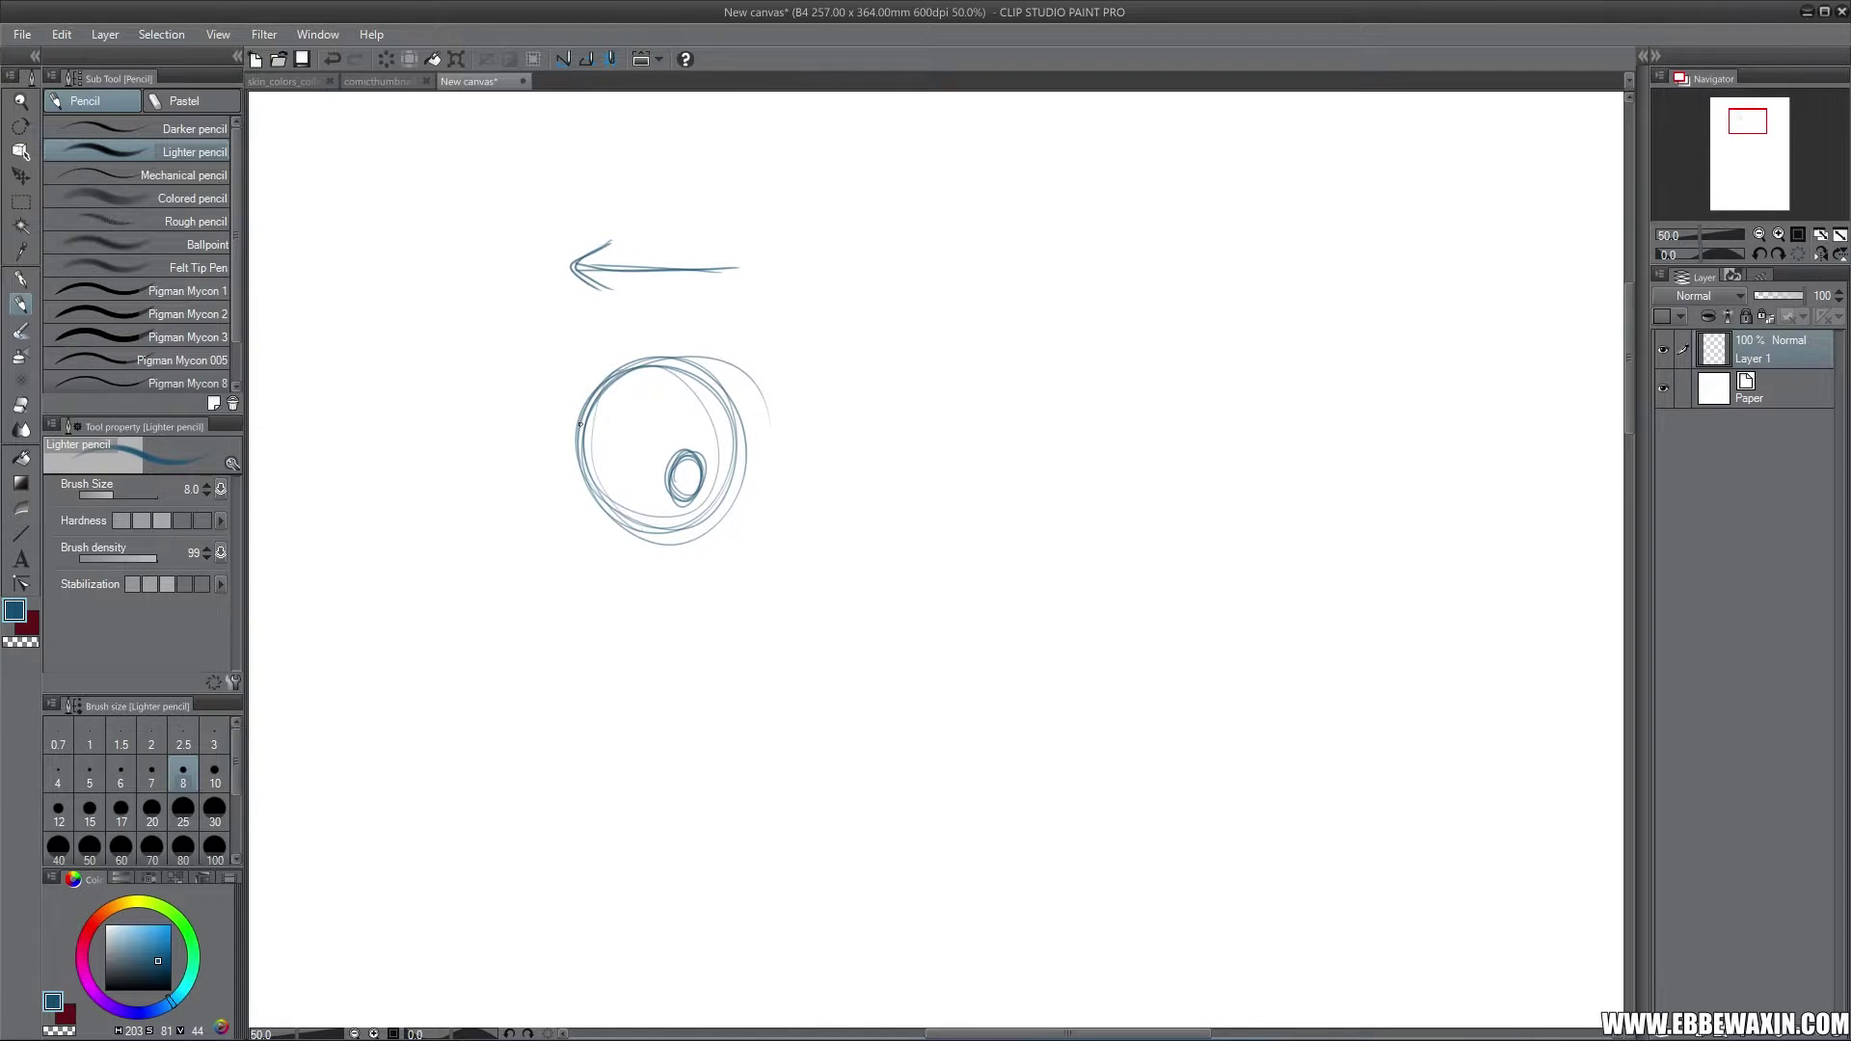
# Step: Draw the profile's front face line and a jaw line running from the chin up to the ear
pyautogui.moveTo(579, 419)
pyautogui.mouseDown()
pyautogui.moveTo(597, 598)
pyautogui.moveTo(593, 576)
pyautogui.mouseUp()
pyautogui.moveTo(669, 486)
pyautogui.mouseDown()
pyautogui.moveTo(665, 555)
pyautogui.moveTo(579, 463)
pyautogui.moveTo(663, 541)
pyautogui.mouseUp()
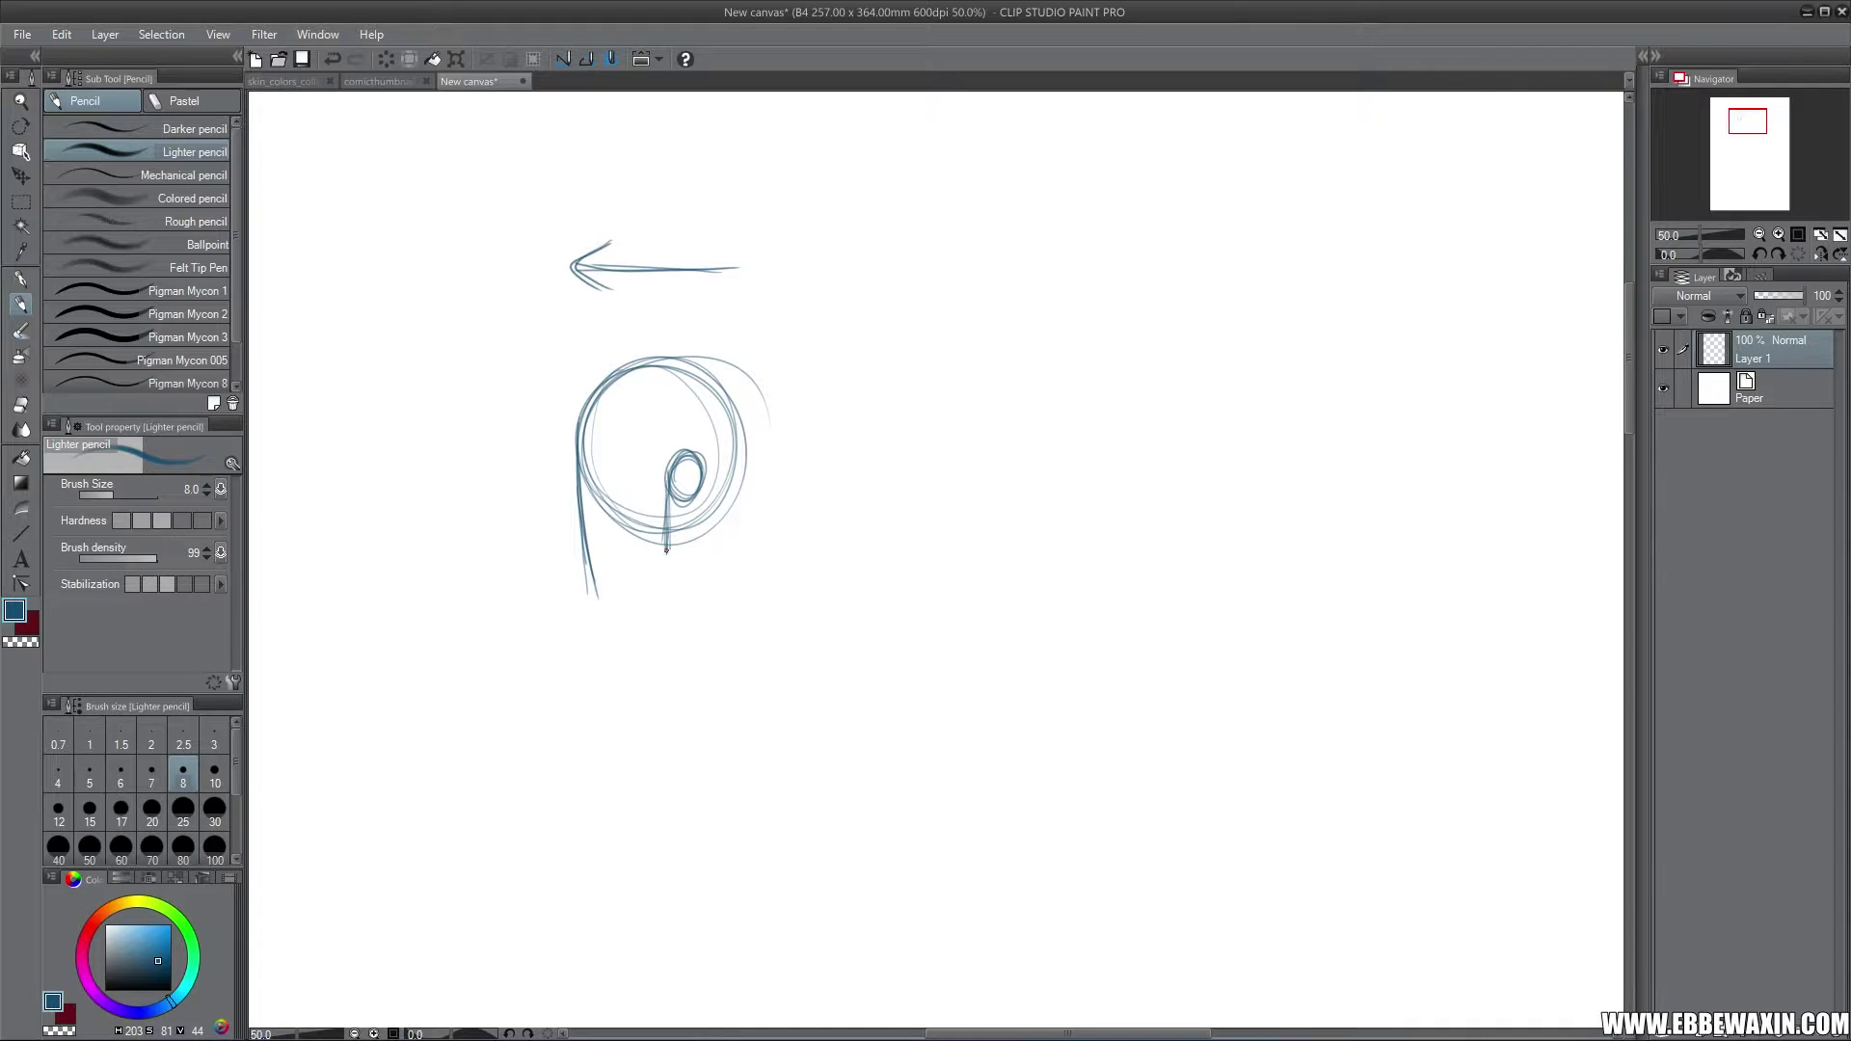
pyautogui.moveTo(590, 591)
pyautogui.mouseDown()
pyautogui.moveTo(667, 556)
pyautogui.moveTo(642, 572)
pyautogui.mouseUp()
pyautogui.moveTo(669, 485)
pyautogui.mouseDown()
pyautogui.moveTo(686, 509)
pyautogui.moveTo(683, 445)
pyautogui.moveTo(694, 516)
pyautogui.moveTo(697, 441)
pyautogui.mouseUp()
# Step: Erase the circle's construction lines inside the profile's face with the Cy Eraser at size 25
pyautogui.click(20, 404)
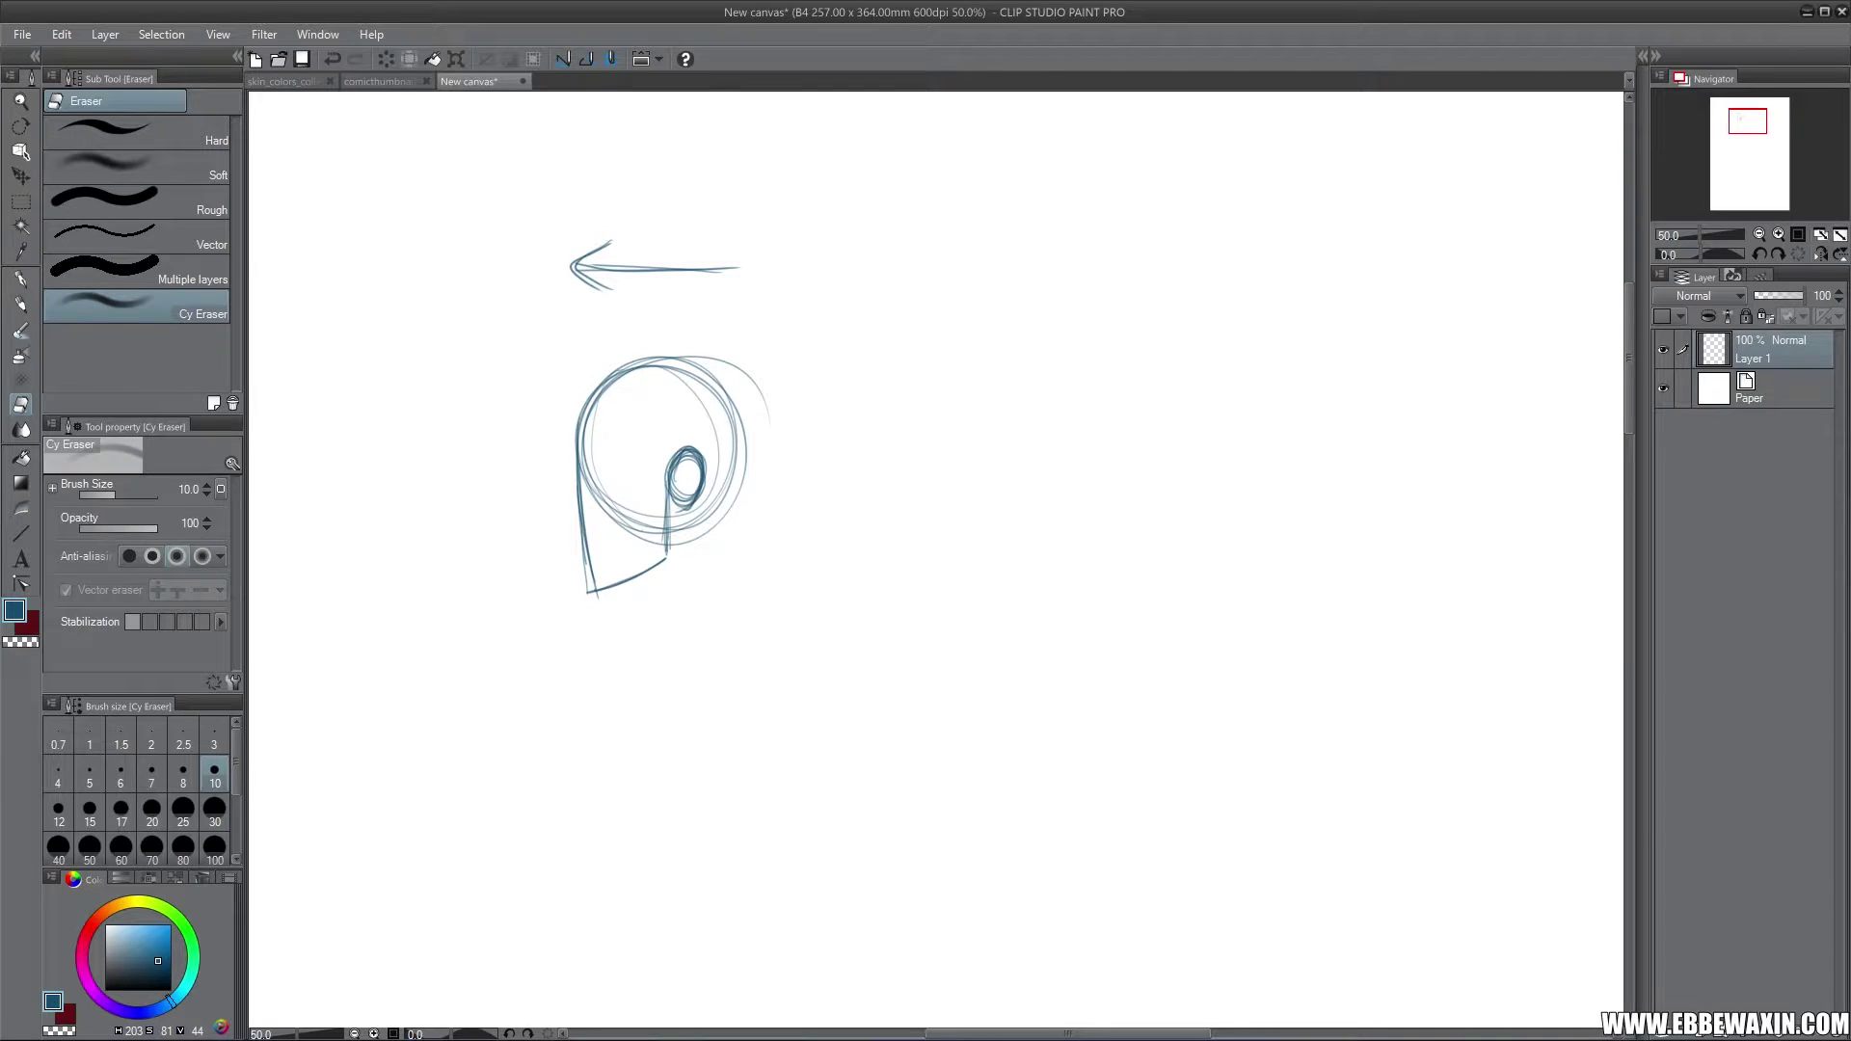
pyautogui.click(183, 810)
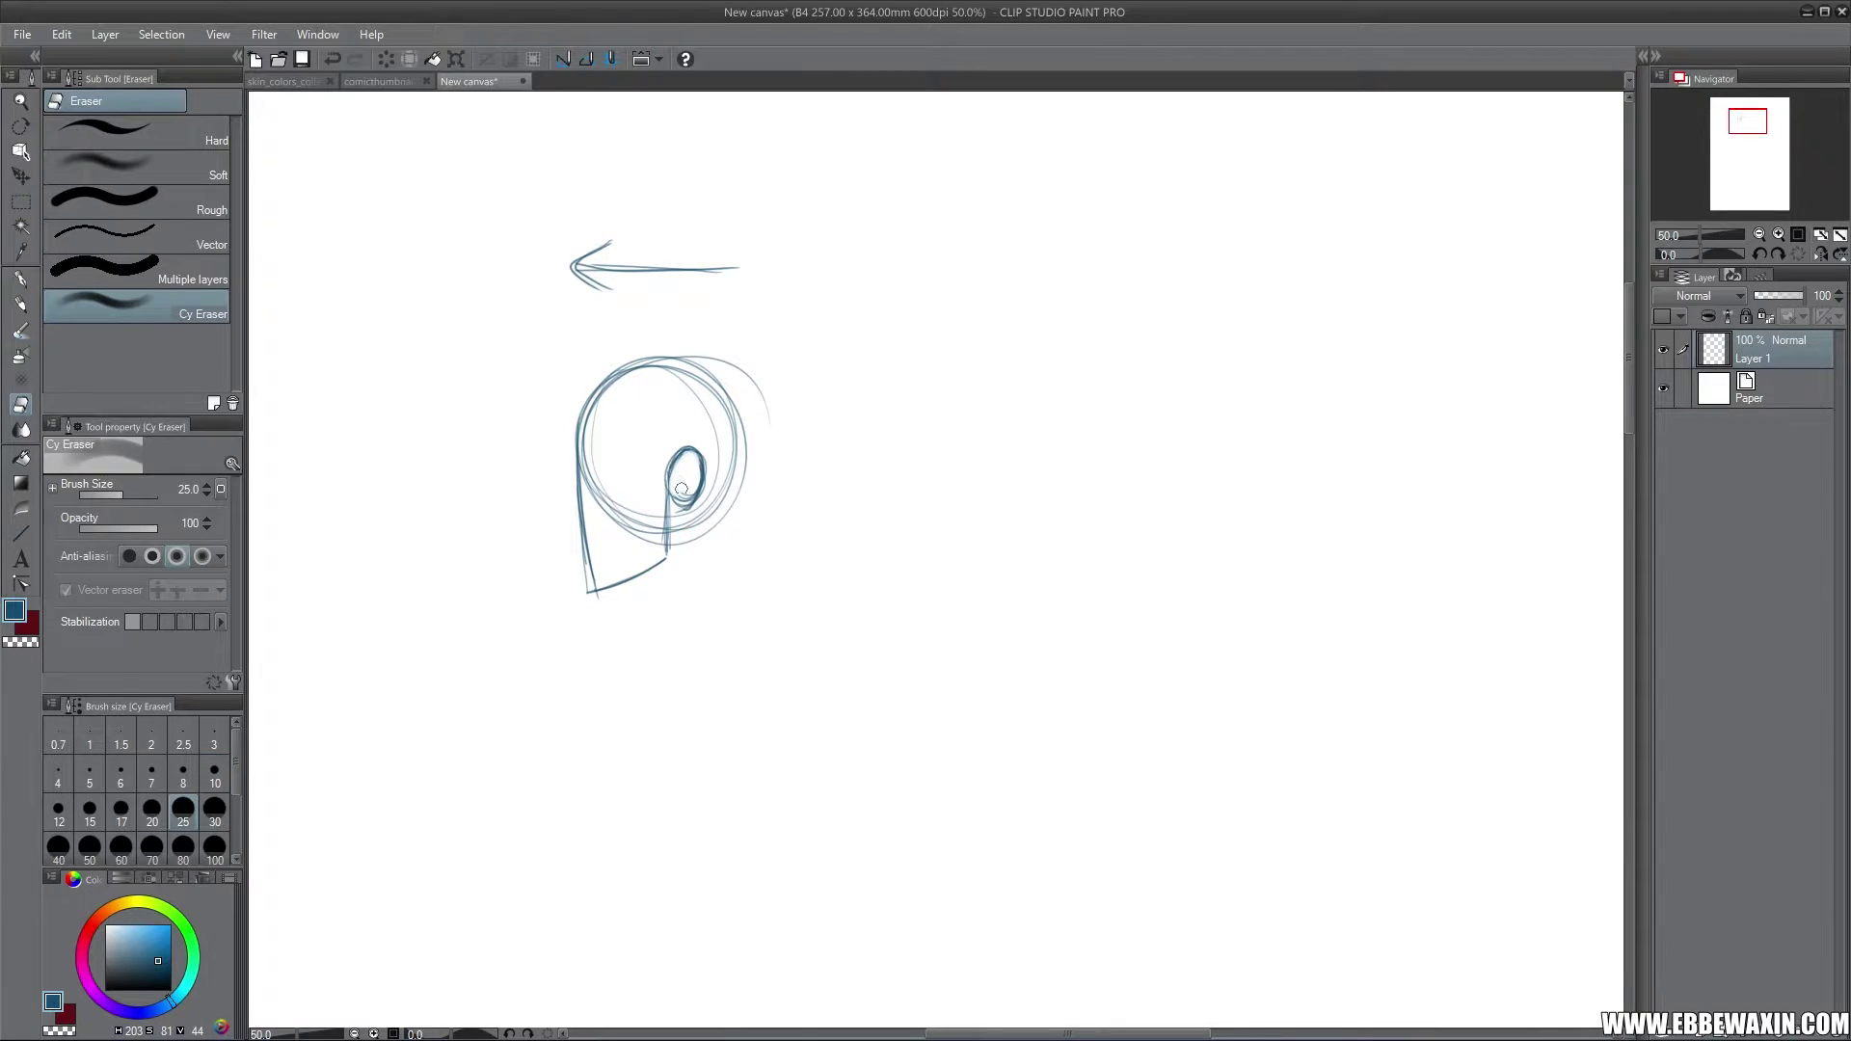
pyautogui.moveTo(681, 489)
pyautogui.mouseDown()
pyautogui.moveTo(685, 461)
pyautogui.moveTo(680, 489)
pyautogui.moveTo(661, 478)
pyautogui.moveTo(657, 536)
pyautogui.moveTo(596, 462)
pyautogui.moveTo(644, 536)
pyautogui.mouseUp()
# Step: Reinforce the curve of the back of the profile's skull with the Lighter pencil
pyautogui.click(20, 305)
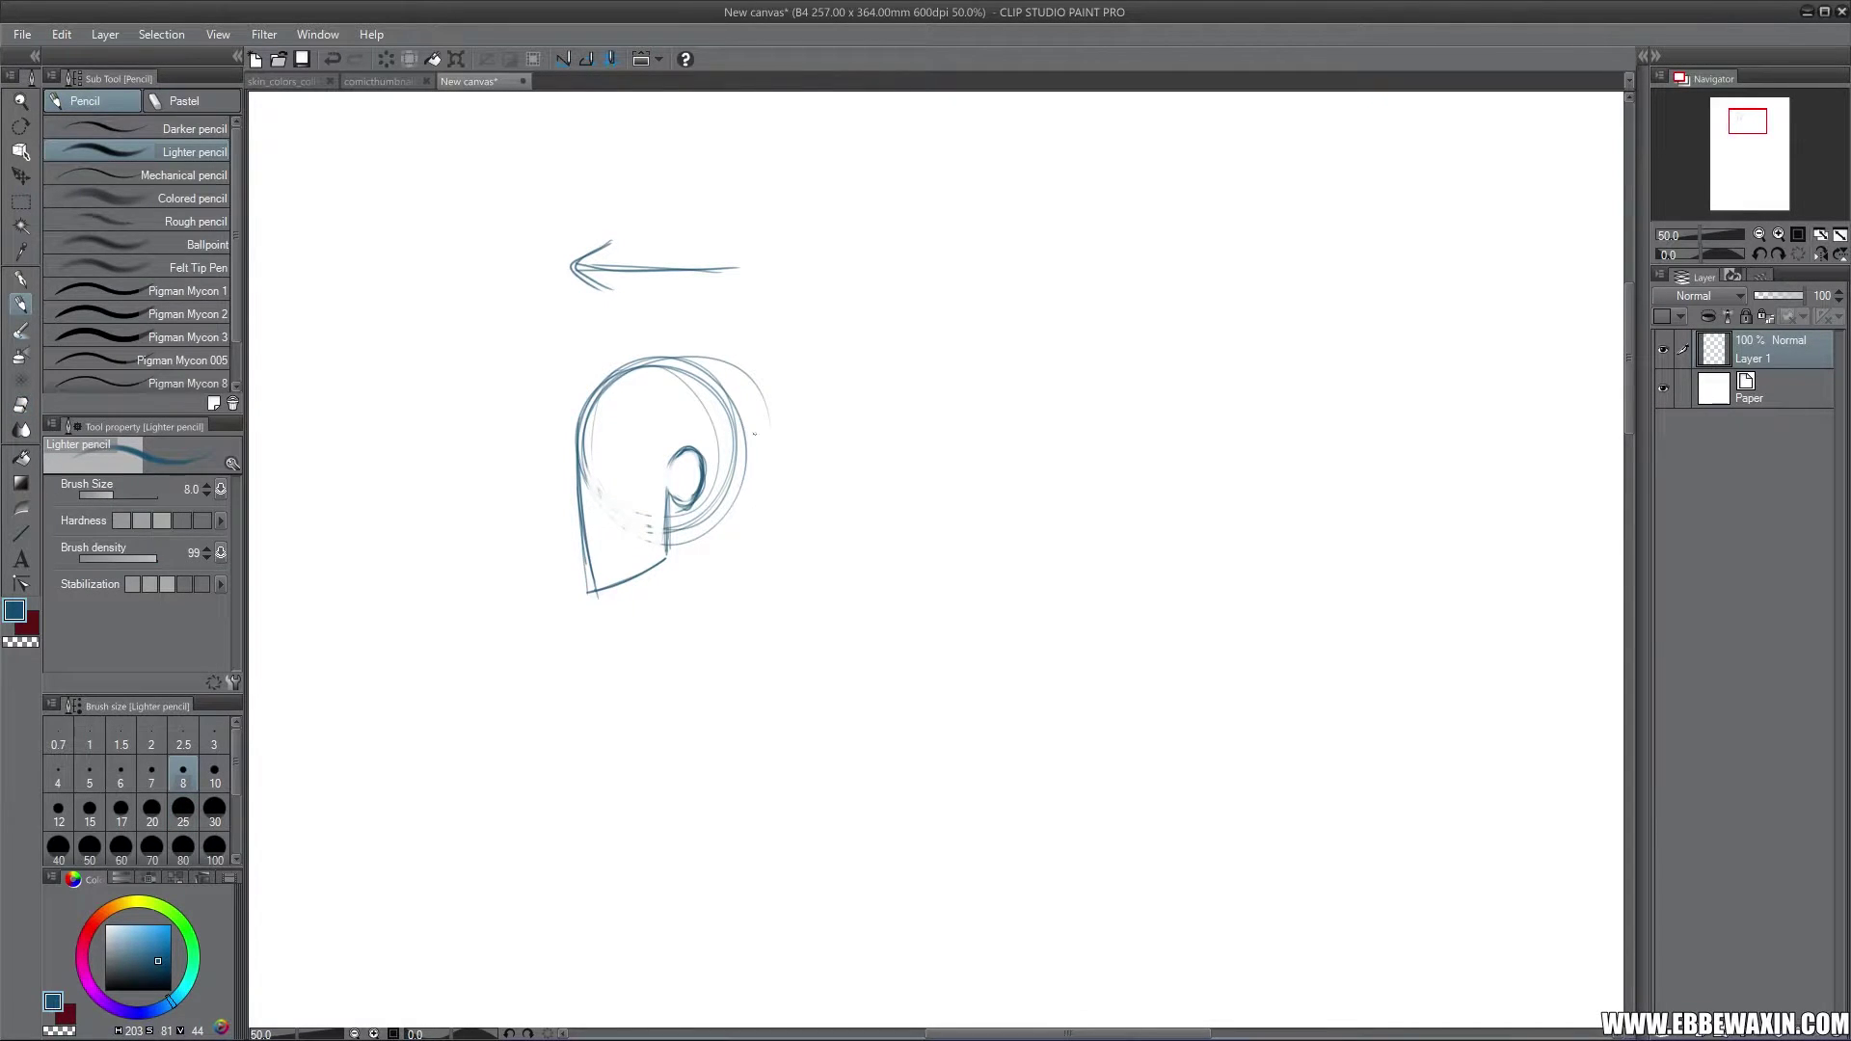
pyautogui.moveTo(641, 370)
pyautogui.mouseDown()
pyautogui.moveTo(722, 367)
pyautogui.moveTo(757, 429)
pyautogui.moveTo(734, 408)
pyautogui.moveTo(752, 425)
pyautogui.moveTo(742, 515)
pyautogui.moveTo(694, 535)
pyautogui.mouseUp()
pyautogui.moveTo(744, 405); pyautogui.dragTo(705, 524)
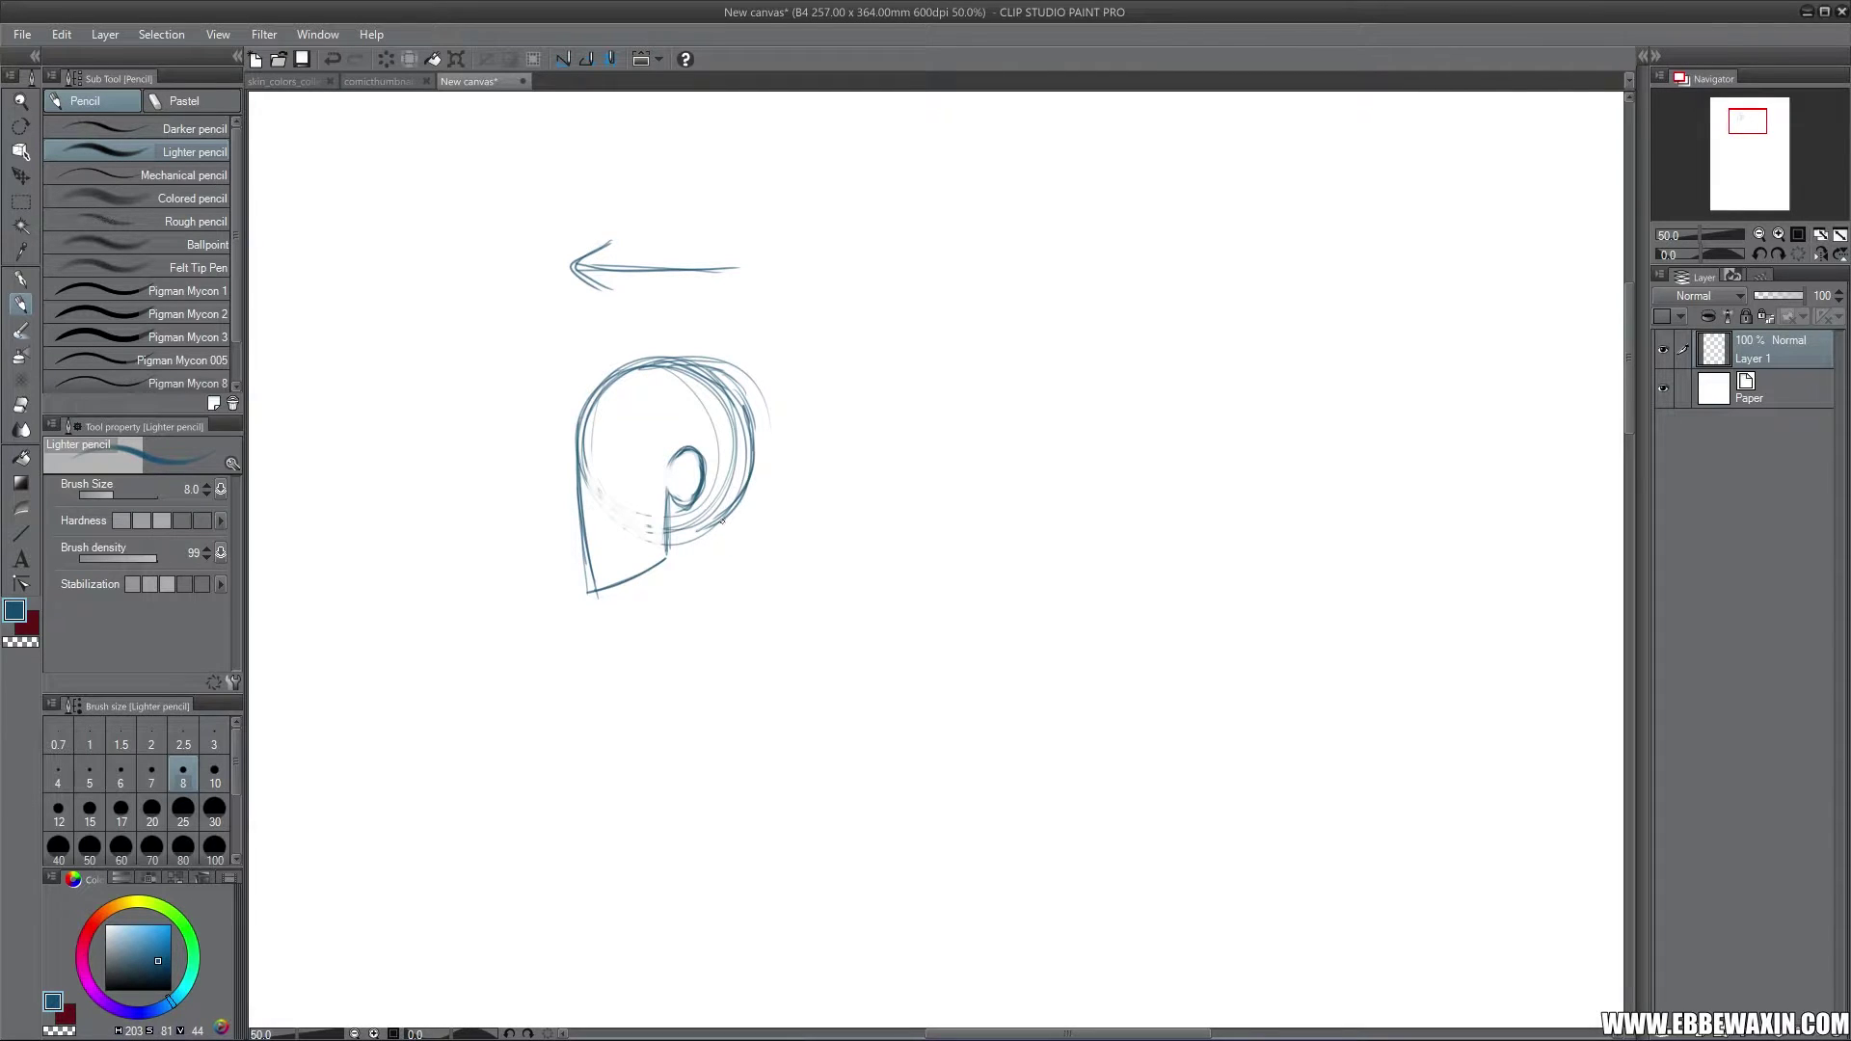
# Step: Draw the back and front neck lines below the profile head
pyautogui.moveTo(721, 551)
pyautogui.mouseDown()
pyautogui.moveTo(728, 507)
pyautogui.moveTo(741, 601)
pyautogui.mouseUp()
pyautogui.moveTo(727, 517); pyautogui.dragTo(748, 615)
pyautogui.moveTo(621, 581)
pyautogui.mouseDown()
pyautogui.moveTo(651, 584)
pyautogui.moveTo(668, 661)
pyautogui.mouseUp()
pyautogui.moveTo(741, 487); pyautogui.dragTo(777, 607)
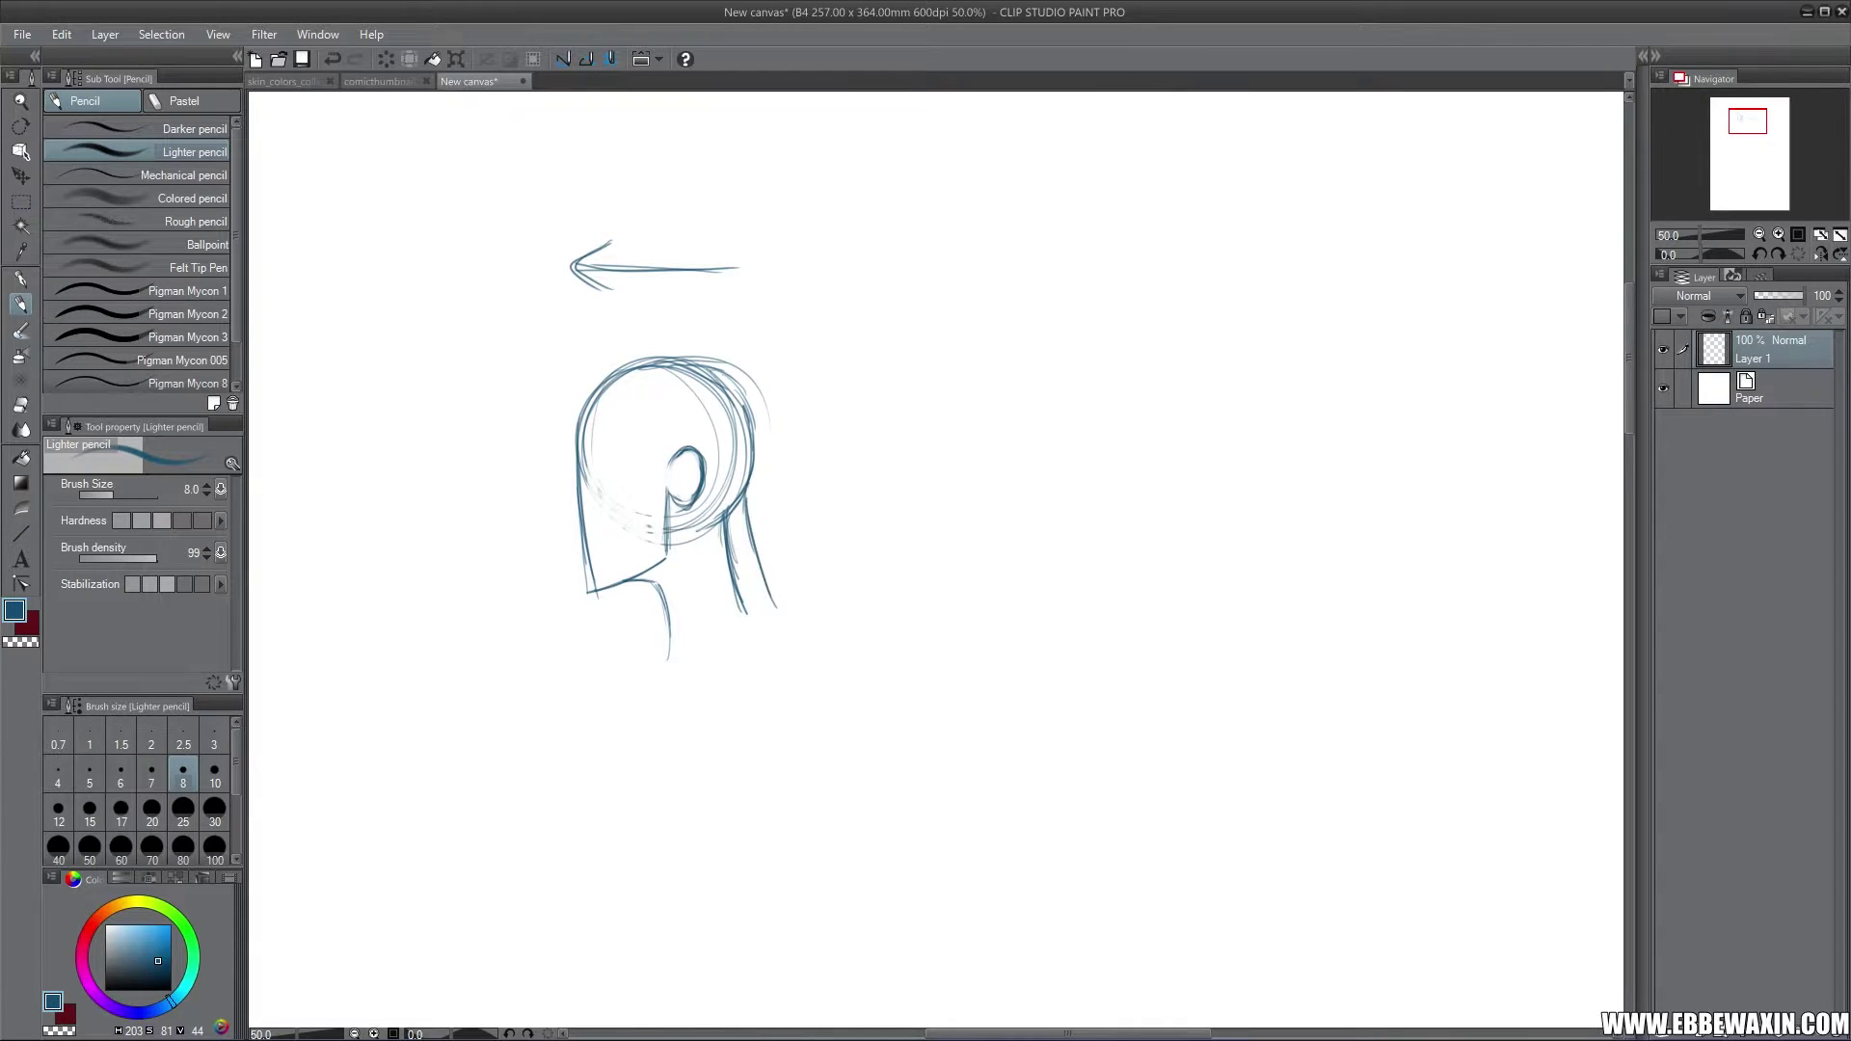
pyautogui.moveTo(618, 585)
pyautogui.mouseDown()
pyautogui.moveTo(648, 636)
pyautogui.moveTo(646, 682)
pyautogui.moveTo(648, 628)
pyautogui.mouseUp()
pyautogui.moveTo(612, 592); pyautogui.dragTo(641, 596)
pyautogui.click(20, 404)
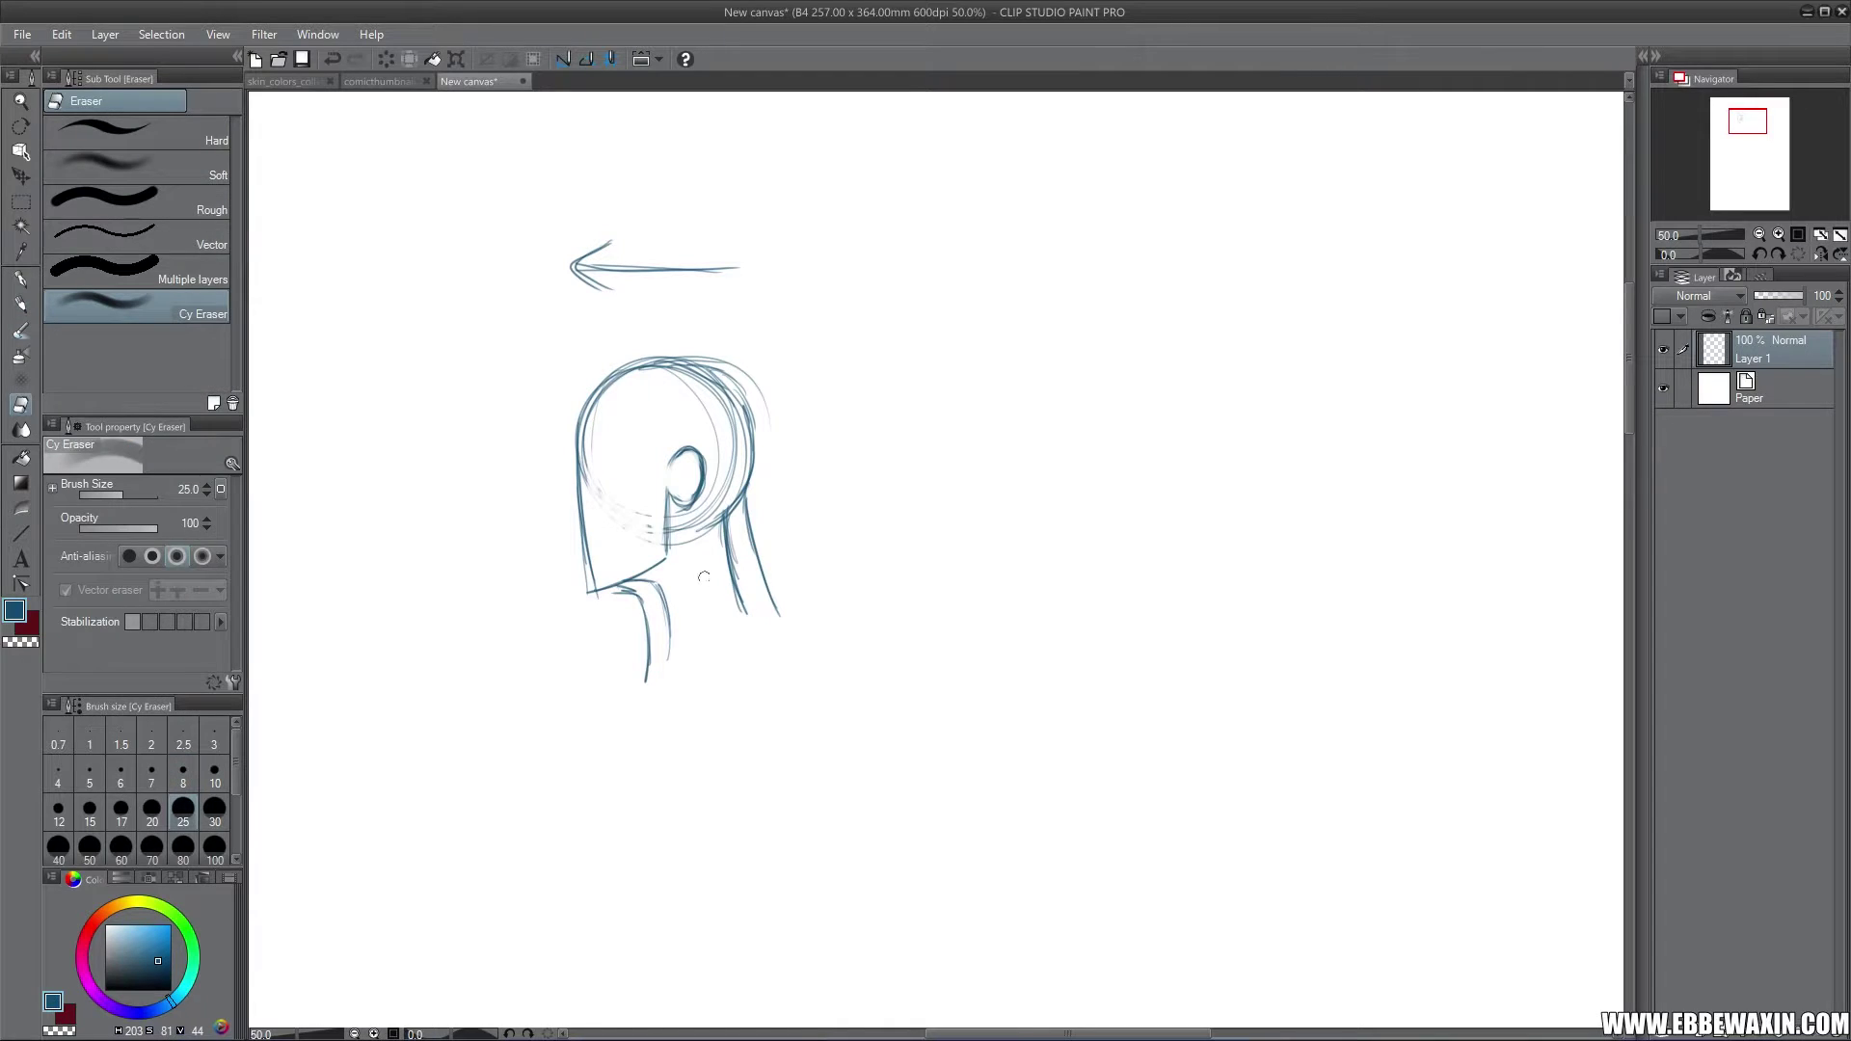
pyautogui.moveTo(726, 511)
pyautogui.mouseDown()
pyautogui.moveTo(659, 604)
pyautogui.moveTo(645, 586)
pyautogui.moveTo(673, 601)
pyautogui.moveTo(718, 507)
pyautogui.mouseUp()
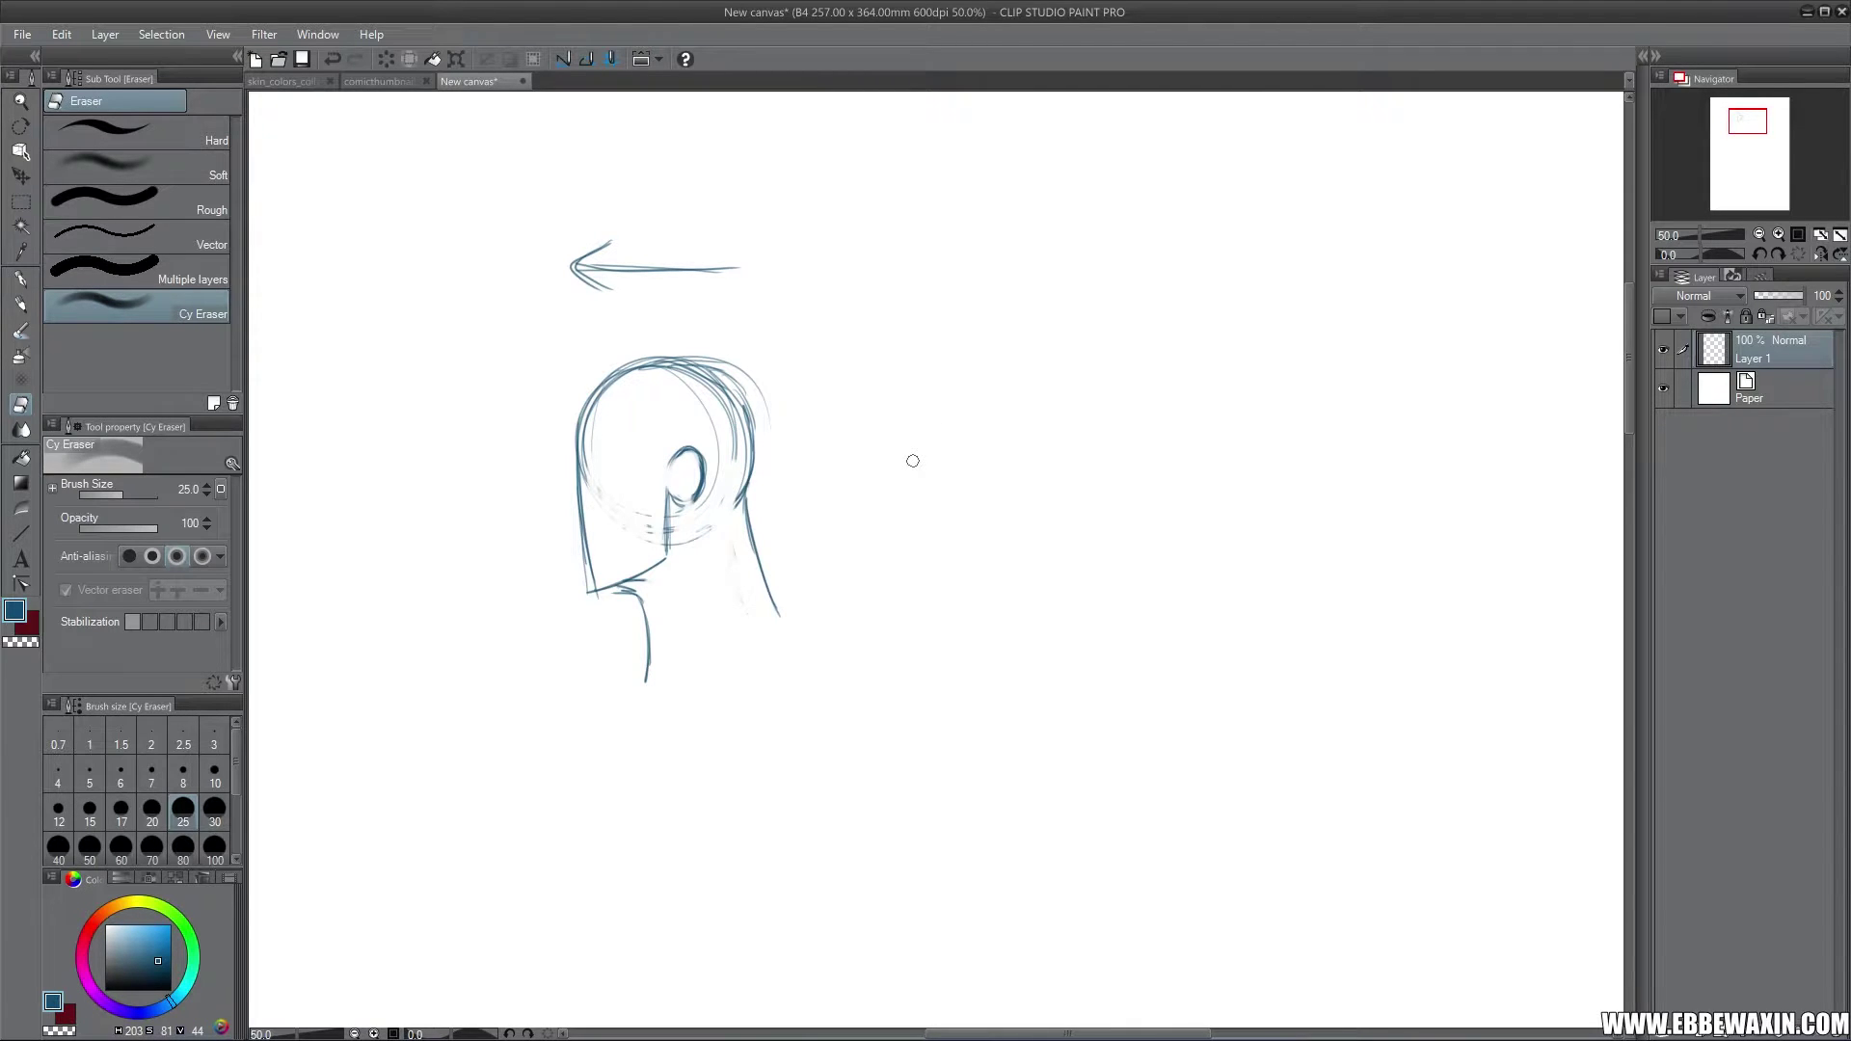
pyautogui.hotkey('ctrl', 'z')
pyautogui.hotkey('ctrl', 'z')
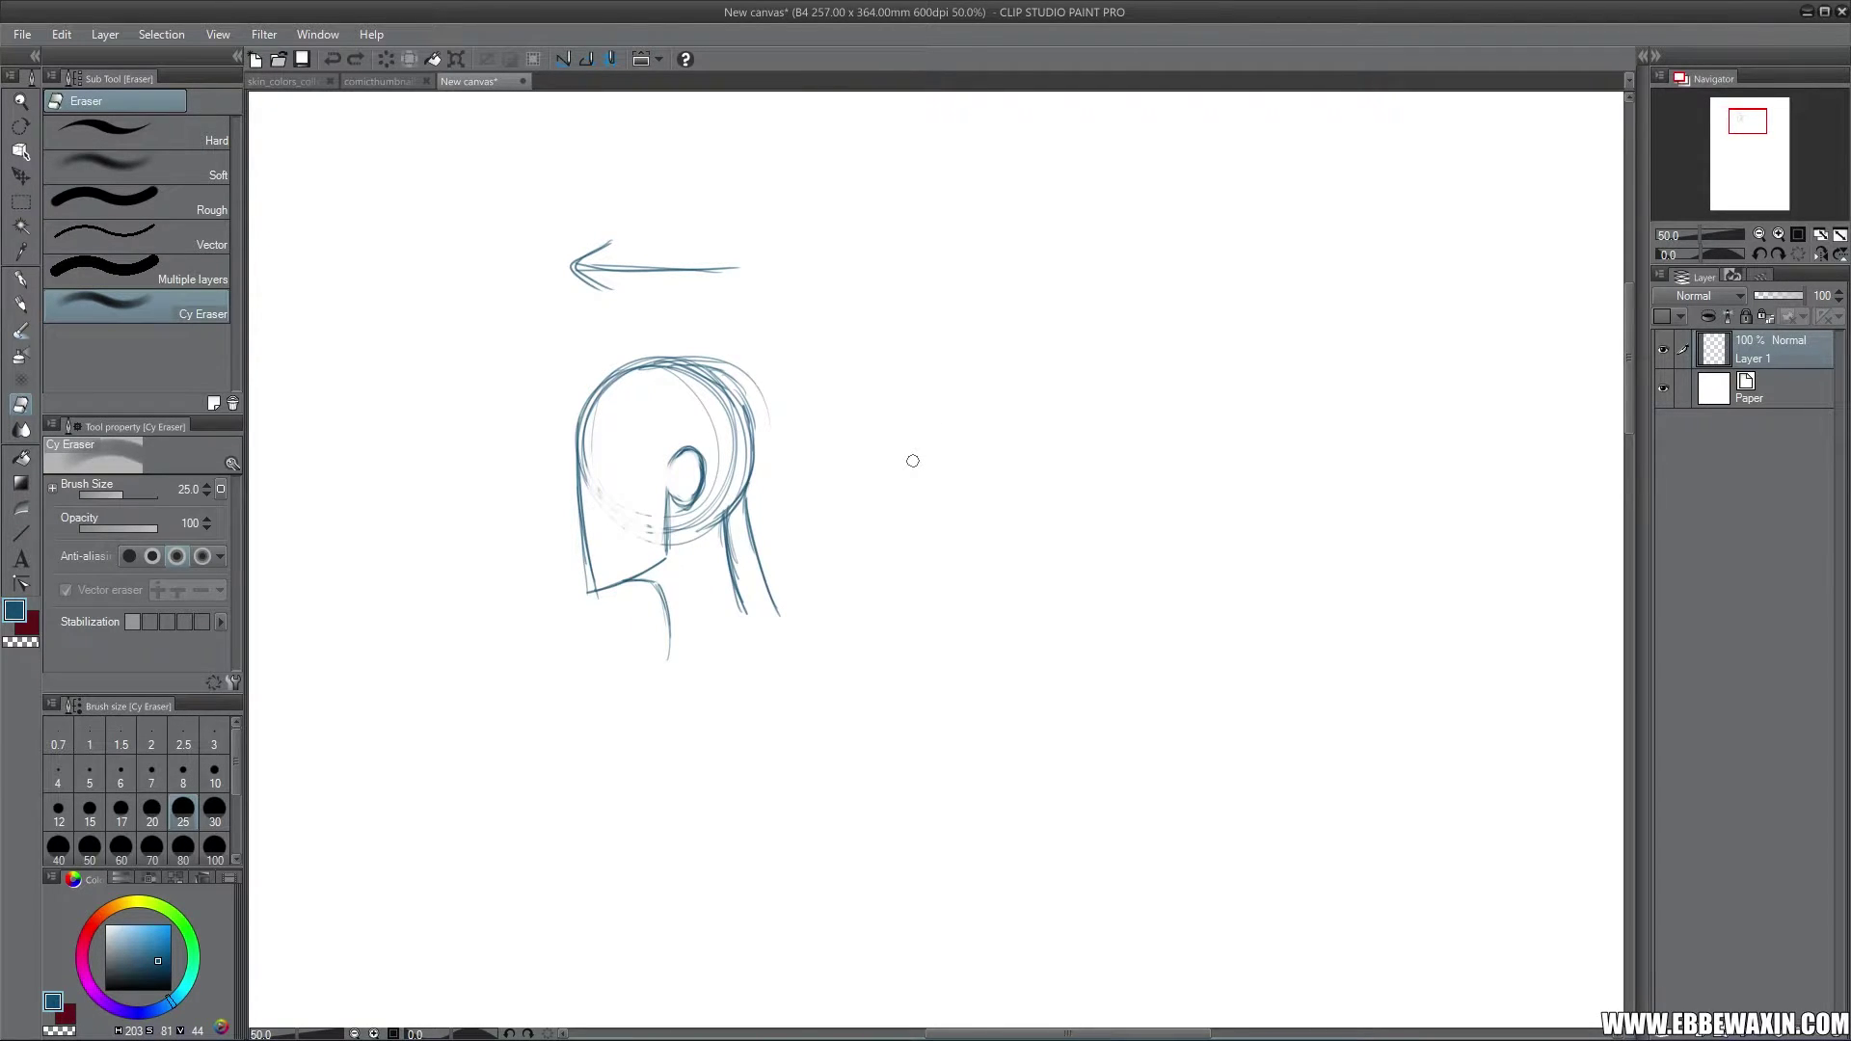
pyautogui.hotkey('ctrl', 'z')
# Step: Erase the excess lines at the back of the profile's skull and draw a faint eye line from the ear to the face
pyautogui.moveTo(730, 492)
pyautogui.mouseDown()
pyautogui.moveTo(715, 540)
pyautogui.moveTo(684, 528)
pyautogui.moveTo(732, 416)
pyautogui.moveTo(737, 371)
pyautogui.moveTo(714, 367)
pyautogui.mouseUp()
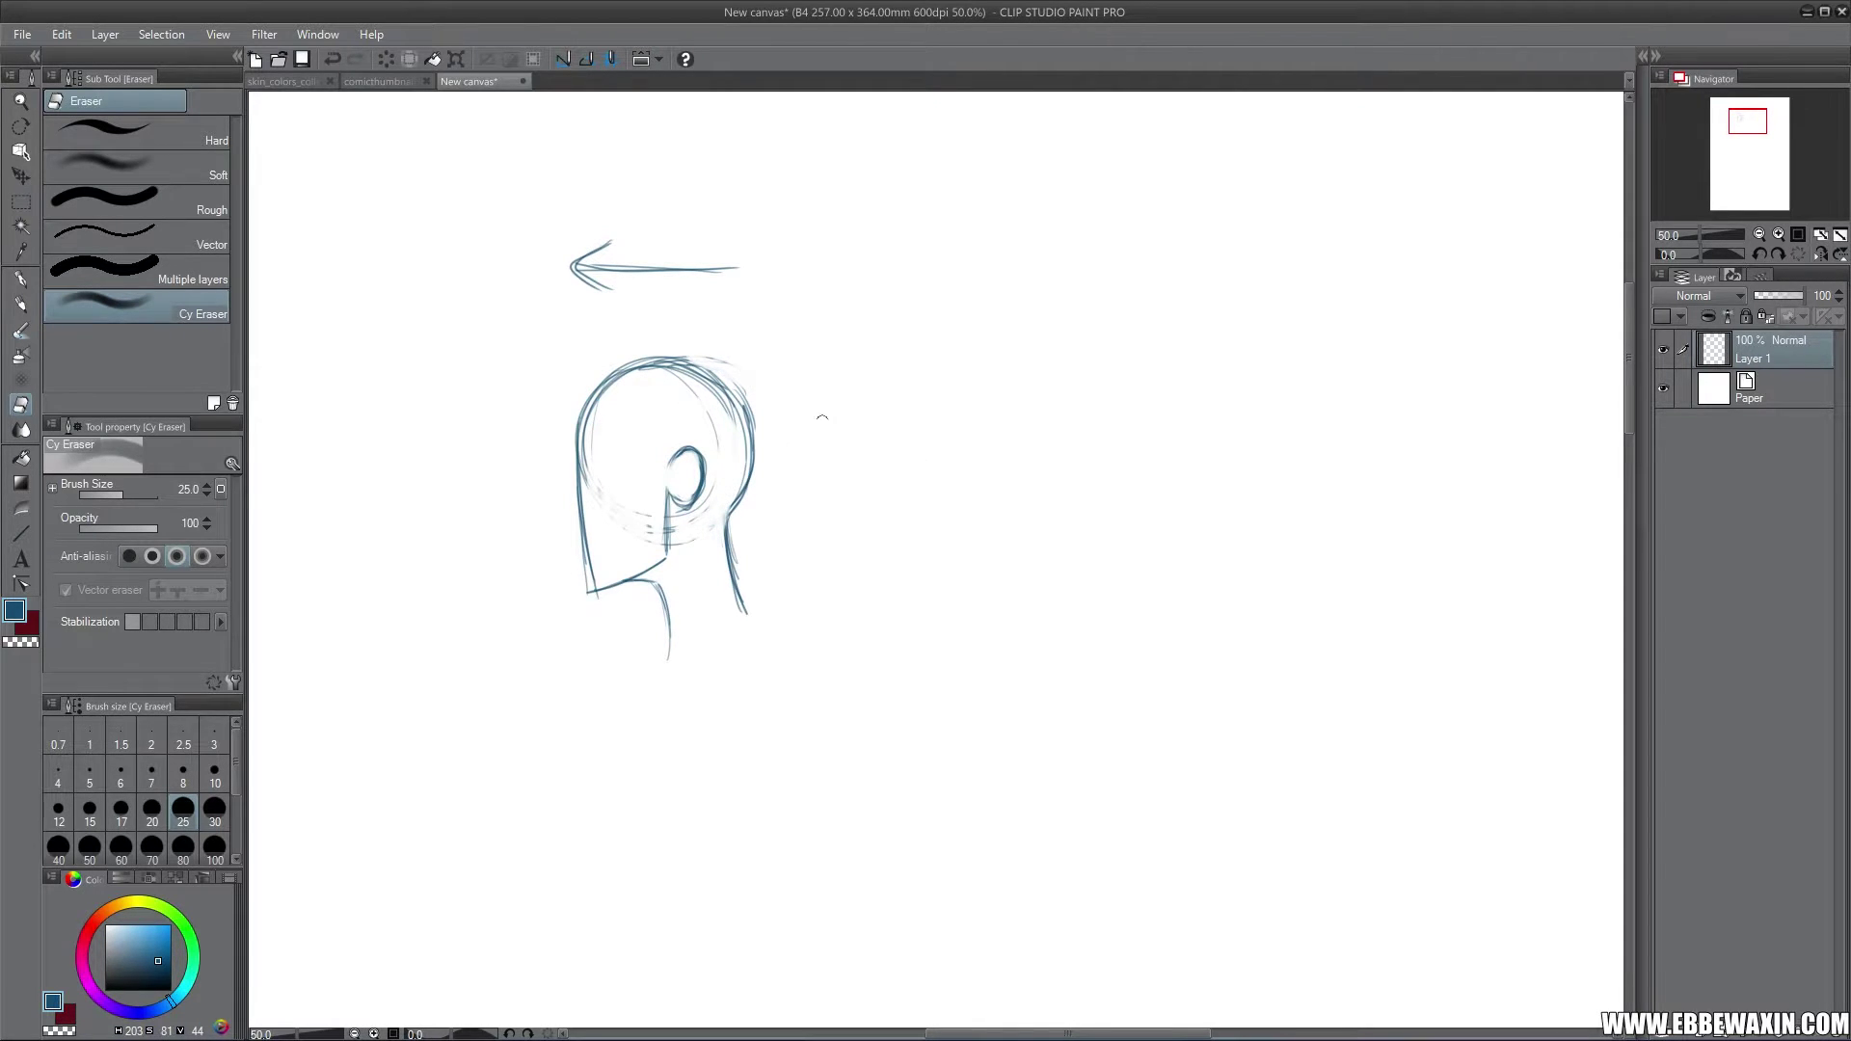
pyautogui.click(20, 304)
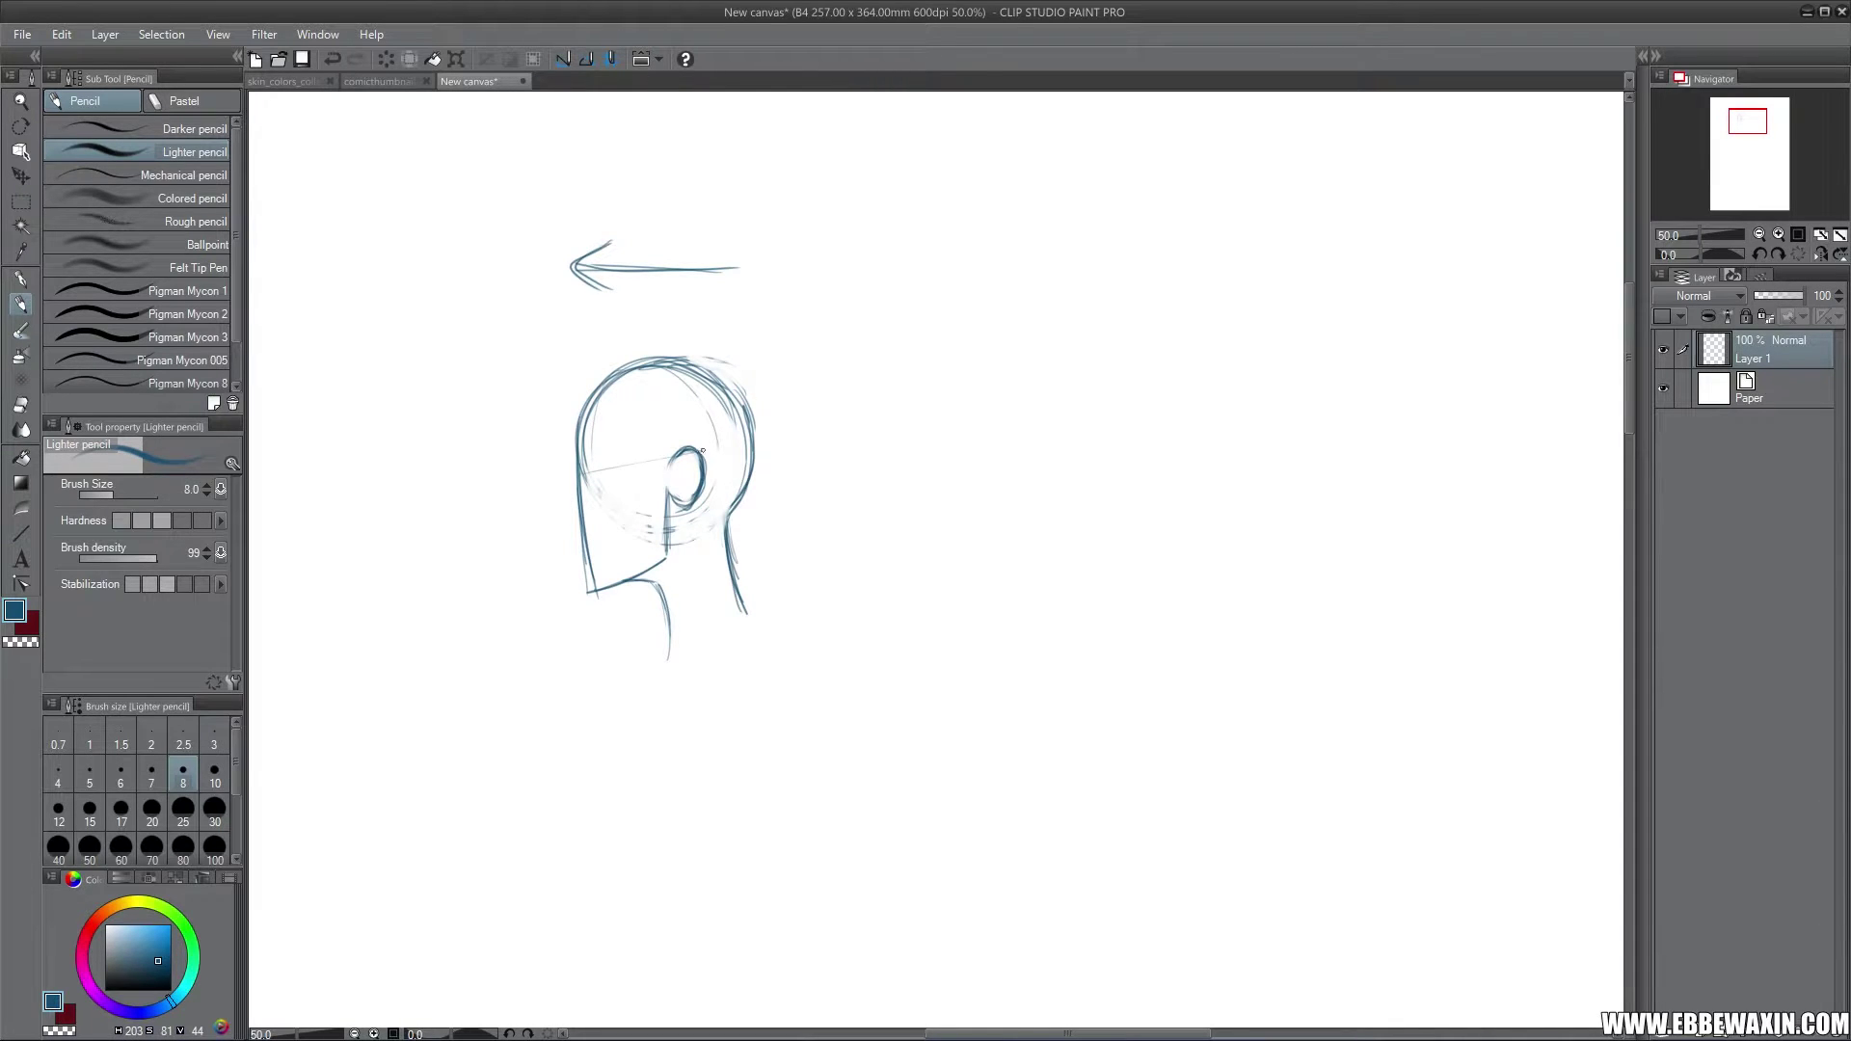
pyautogui.moveTo(674, 455); pyautogui.dragTo(582, 474)
# Step: Shape the profile's brow, nose and rounded jaw, and erase the stray guide lines along the face and chin
pyautogui.moveTo(579, 428)
pyautogui.mouseDown()
pyautogui.moveTo(573, 463)
pyautogui.moveTo(578, 424)
pyautogui.mouseUp()
pyautogui.moveTo(577, 492)
pyautogui.mouseDown()
pyautogui.moveTo(563, 518)
pyautogui.moveTo(578, 528)
pyautogui.moveTo(576, 494)
pyautogui.moveTo(563, 514)
pyautogui.moveTo(589, 588)
pyautogui.moveTo(636, 580)
pyautogui.moveTo(666, 538)
pyautogui.moveTo(662, 564)
pyautogui.mouseUp()
pyautogui.moveTo(665, 547); pyautogui.dragTo(649, 572)
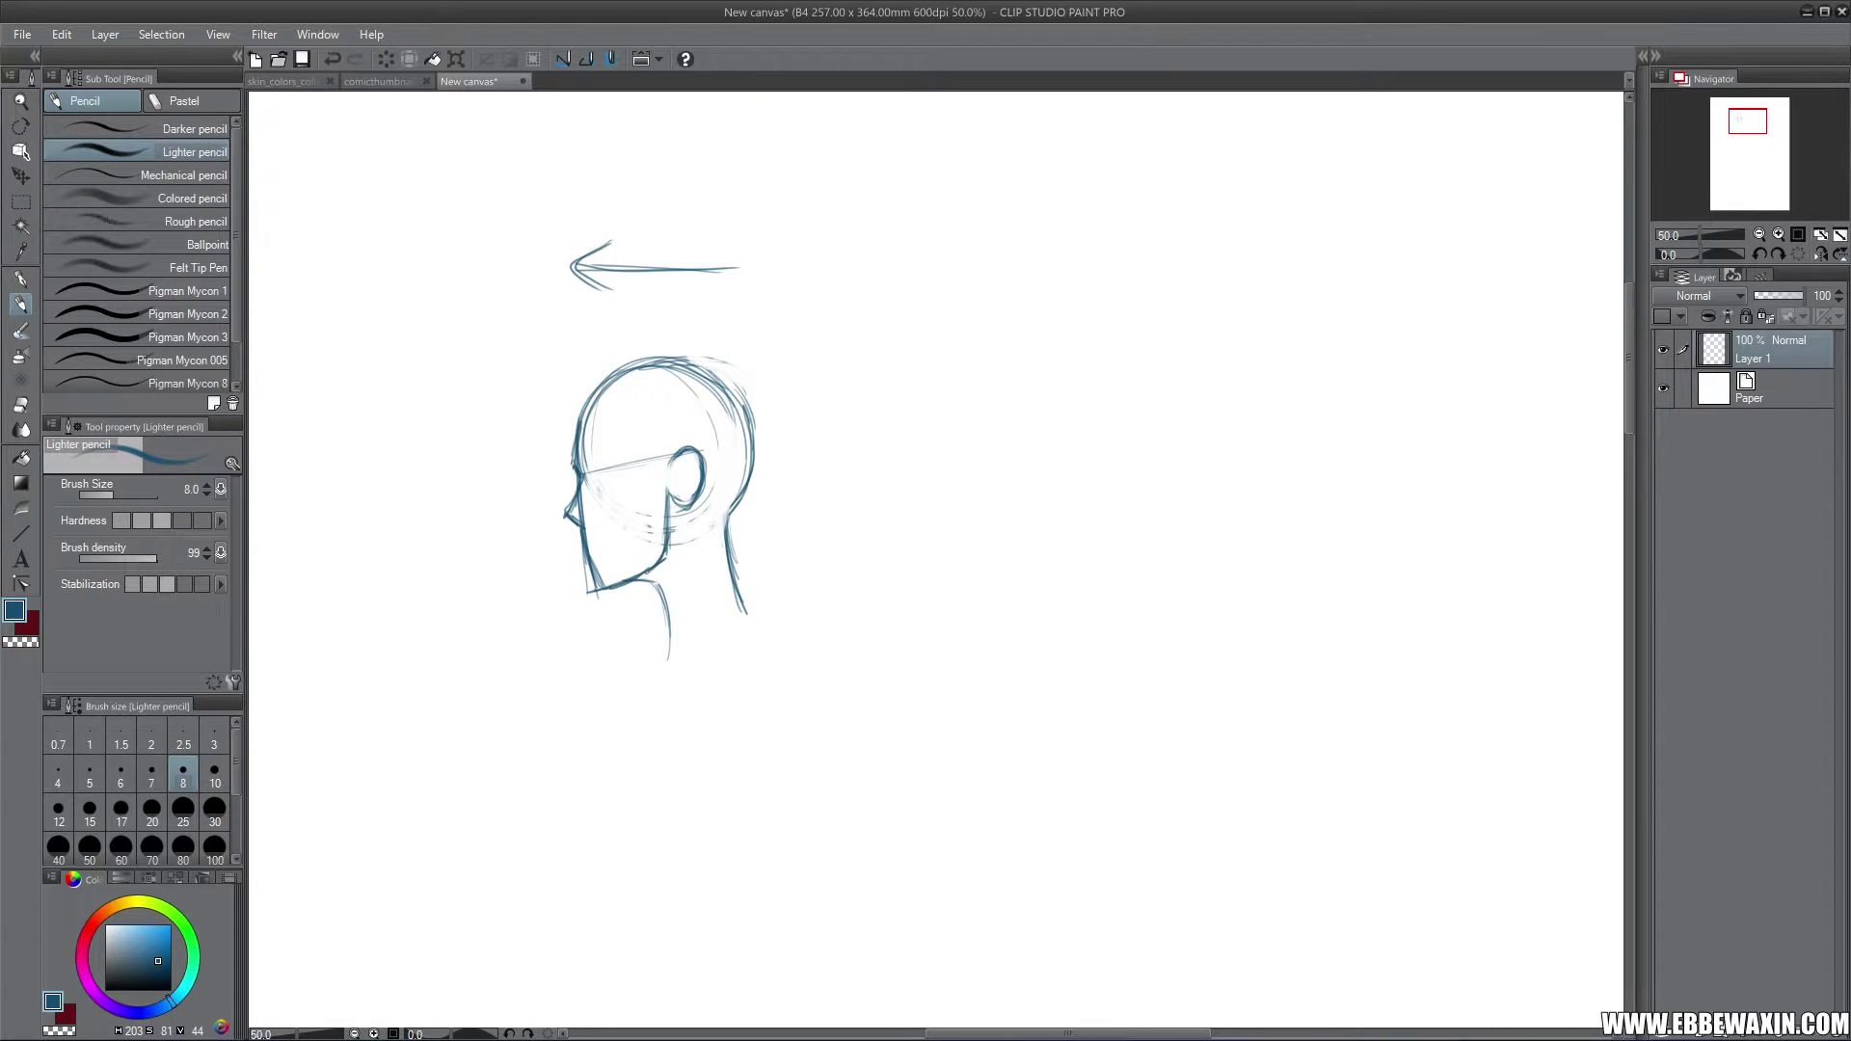
pyautogui.moveTo(672, 503); pyautogui.dragTo(671, 535)
pyautogui.moveTo(665, 545)
pyautogui.mouseDown()
pyautogui.moveTo(595, 595)
pyautogui.moveTo(592, 564)
pyautogui.moveTo(590, 592)
pyautogui.mouseUp()
pyautogui.press('e')
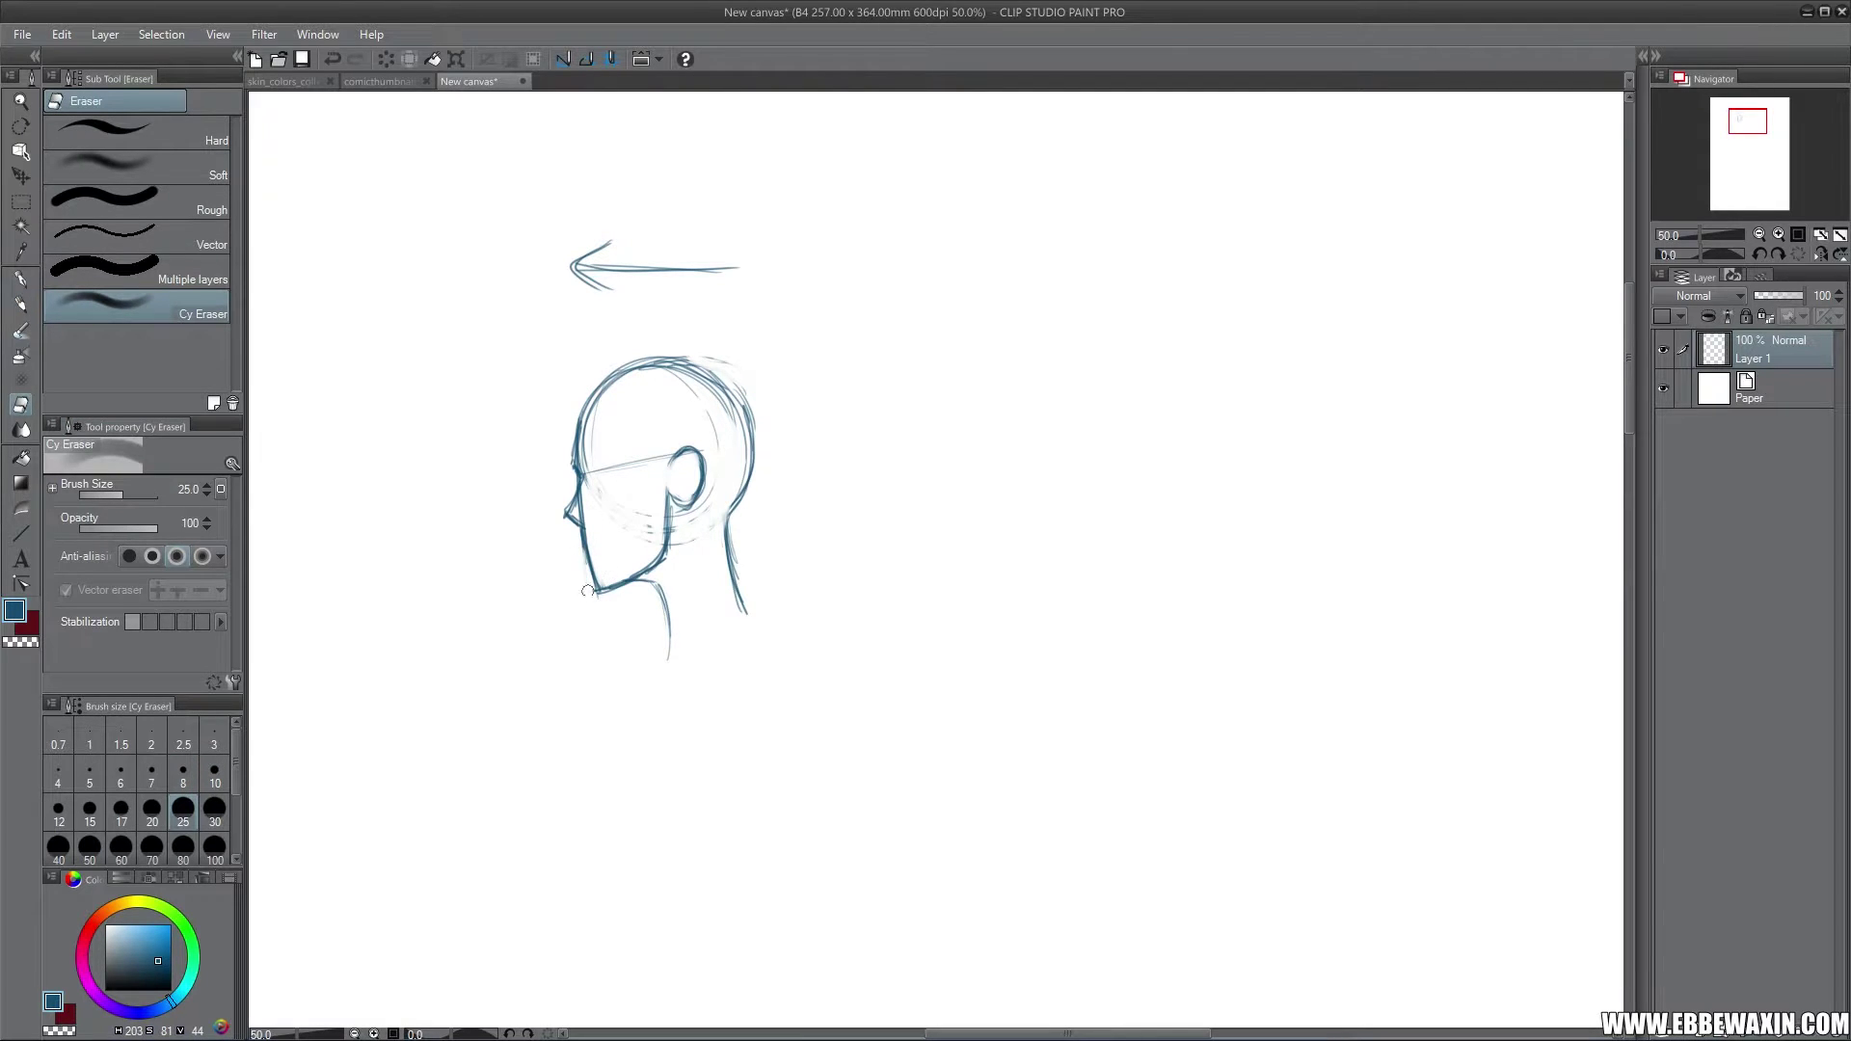
pyautogui.moveTo(581, 521)
pyautogui.mouseDown()
pyautogui.moveTo(592, 455)
pyautogui.moveTo(619, 462)
pyautogui.mouseUp()
# Step: Sketch an upward-pointing arrow to the right of the profile head and a cranium circle beneath it with the Lighter pencil
pyautogui.click(20, 305)
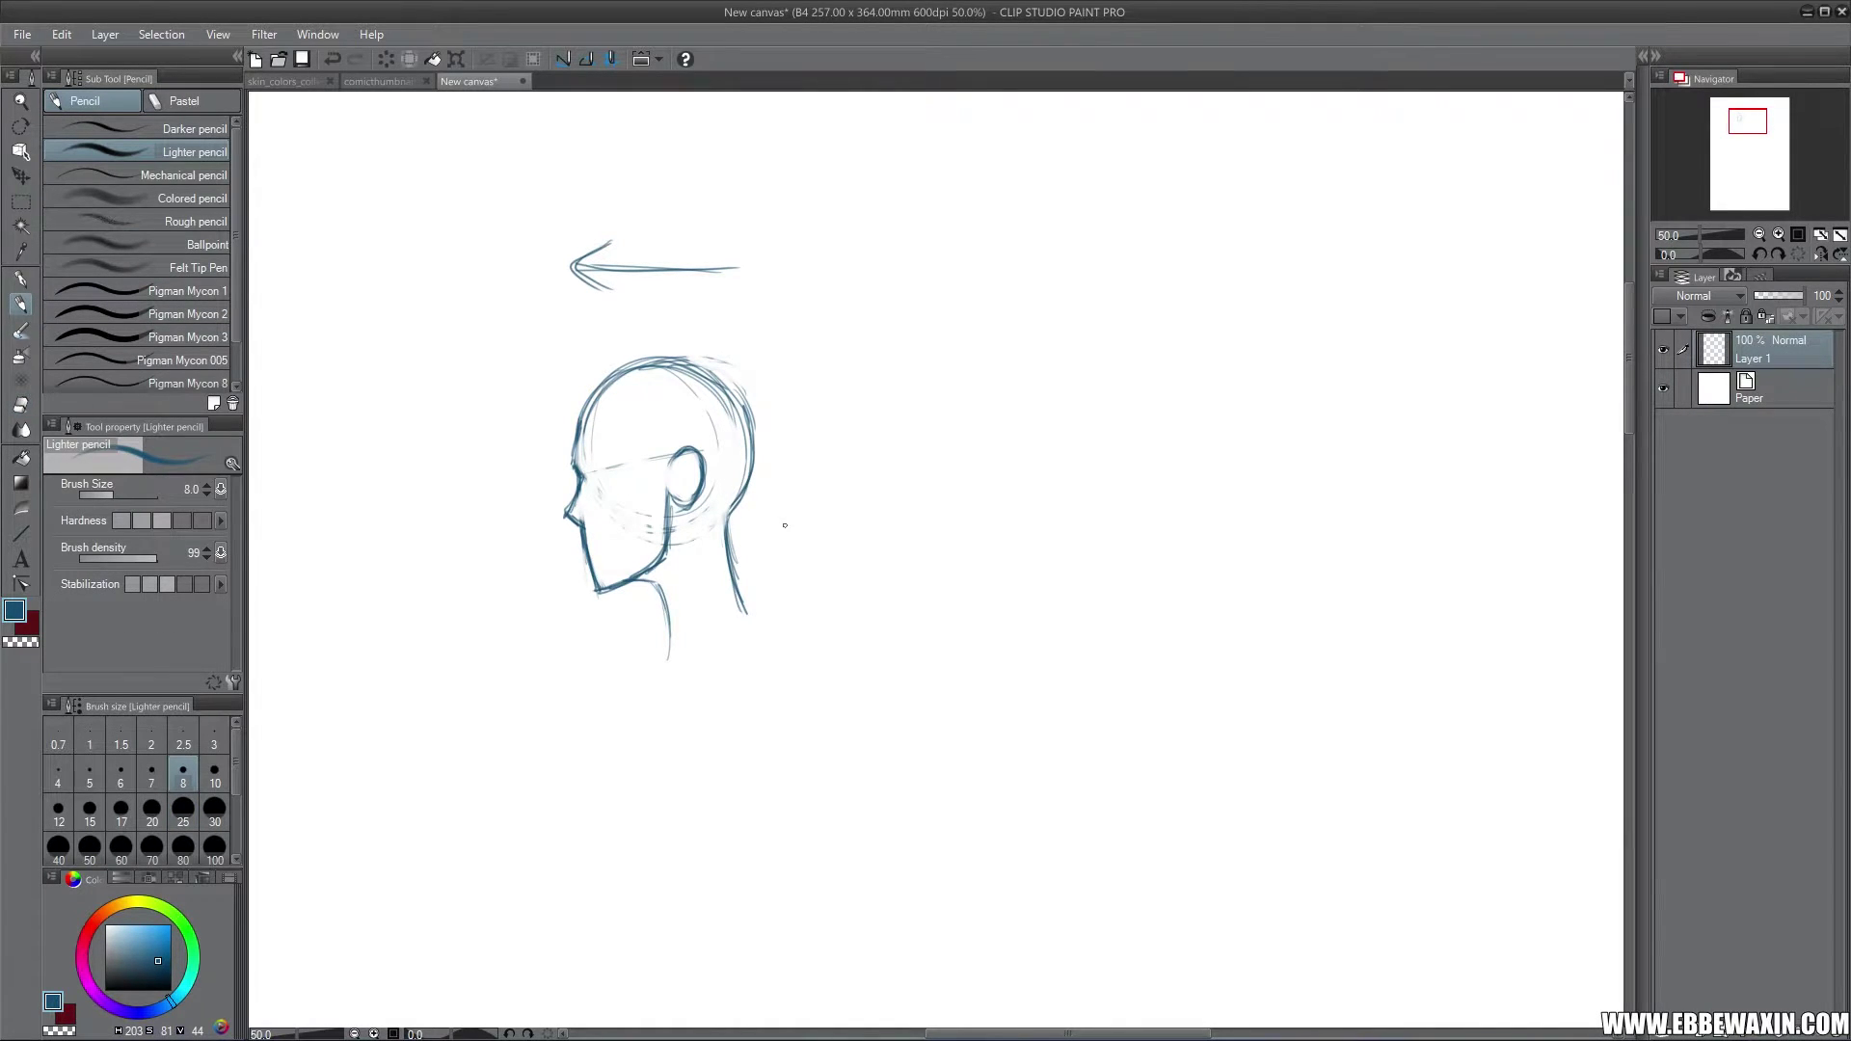
pyautogui.moveTo(1743, 122); pyautogui.dragTo(1748, 121)
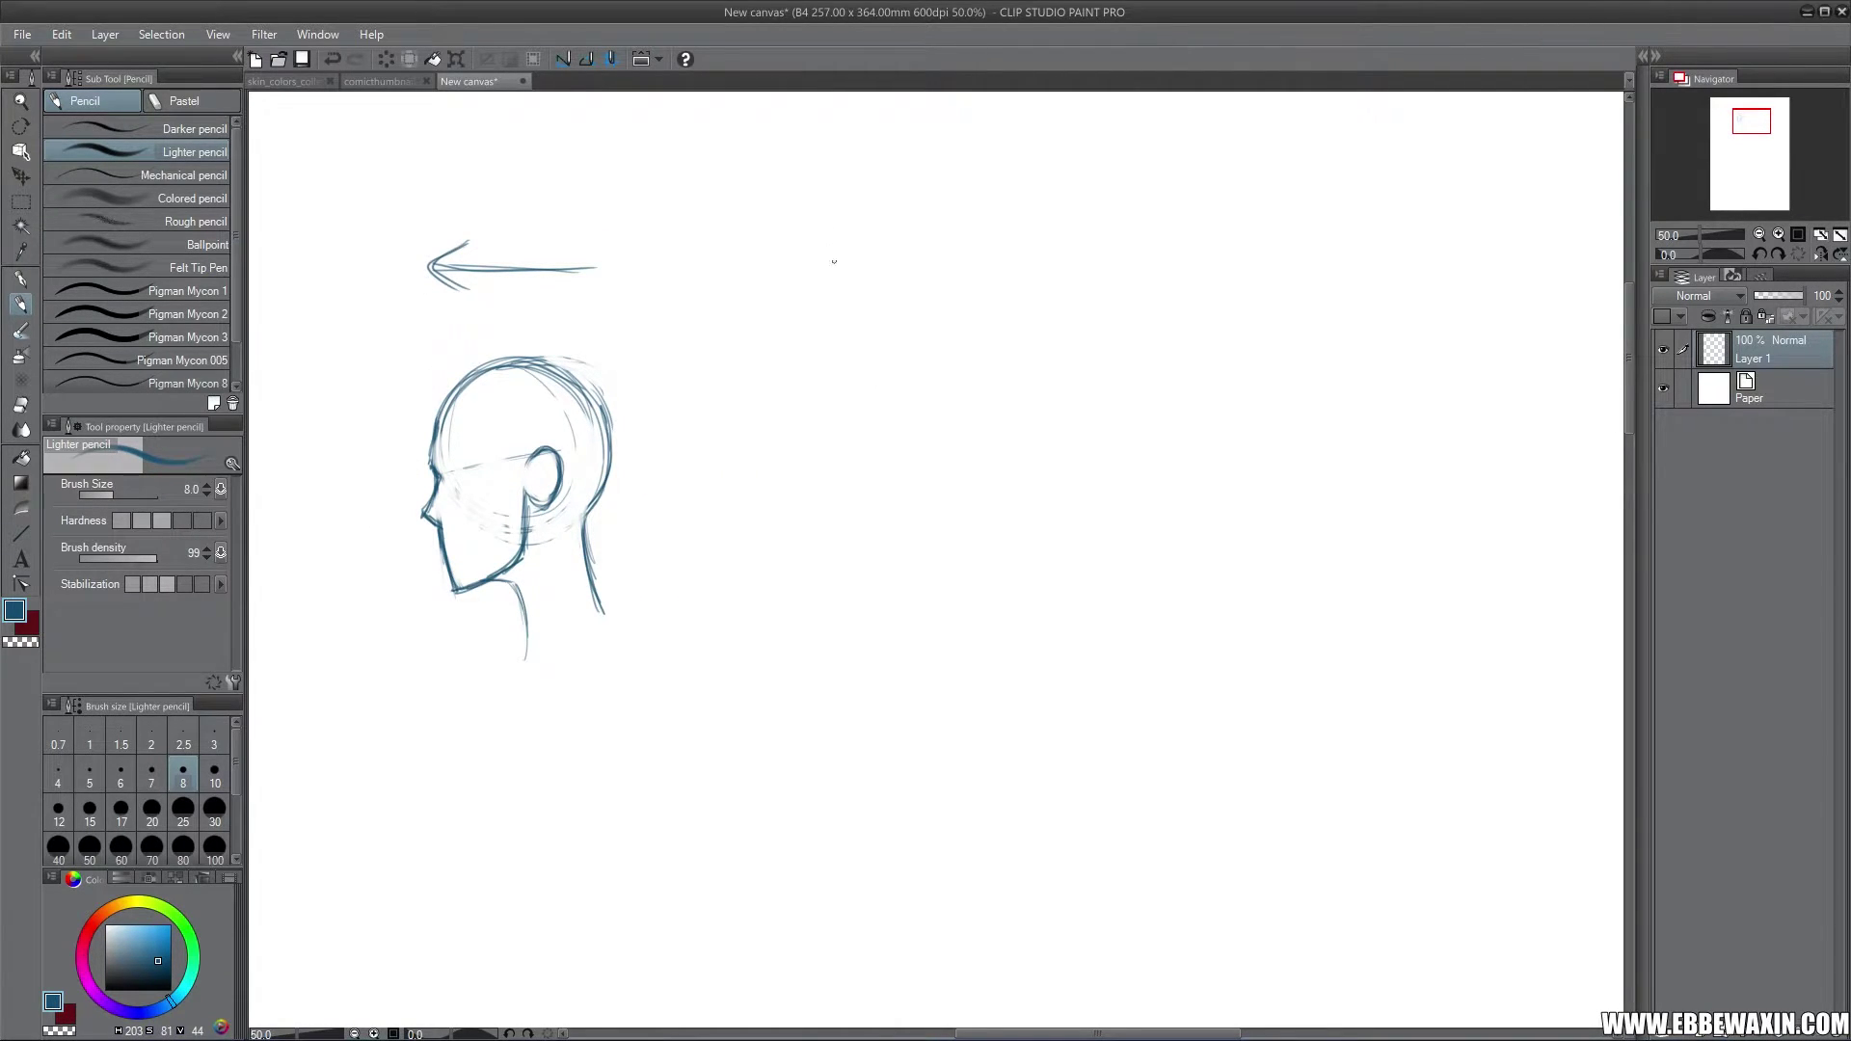
pyautogui.moveTo(833, 261)
pyautogui.mouseDown()
pyautogui.moveTo(820, 239)
pyautogui.moveTo(848, 241)
pyautogui.moveTo(835, 256)
pyautogui.mouseUp()
pyautogui.moveTo(808, 360)
pyautogui.mouseDown()
pyautogui.moveTo(783, 482)
pyautogui.moveTo(848, 506)
pyautogui.moveTo(820, 352)
pyautogui.moveTo(763, 404)
pyautogui.moveTo(901, 377)
pyautogui.moveTo(767, 438)
pyautogui.moveTo(839, 510)
pyautogui.moveTo(819, 356)
pyautogui.mouseUp()
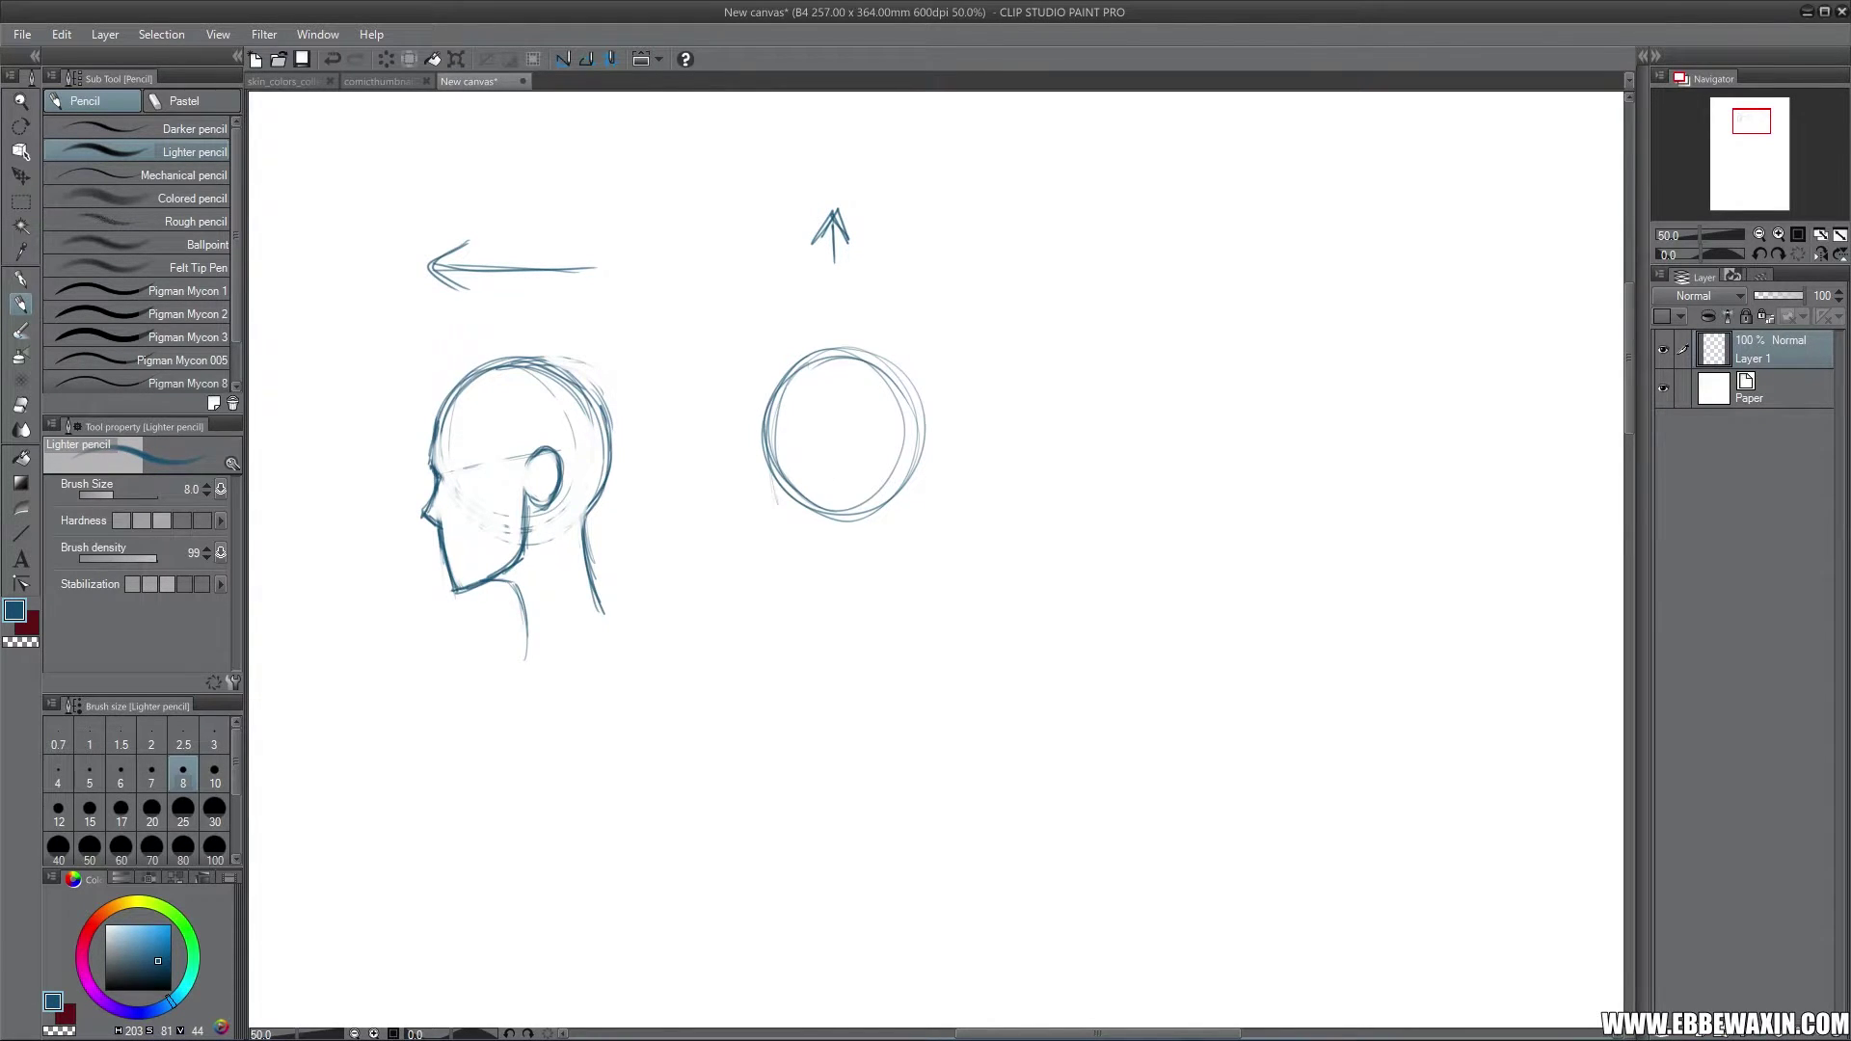
# Step: Draw the sides of the front-view face down from the circle and join them in a pointed chin
pyautogui.moveTo(768, 451); pyautogui.dragTo(777, 528)
pyautogui.moveTo(769, 479); pyautogui.dragTo(779, 550)
pyautogui.moveTo(924, 410); pyautogui.dragTo(912, 532)
pyautogui.moveTo(768, 496)
pyautogui.mouseDown()
pyautogui.moveTo(796, 560)
pyautogui.moveTo(852, 596)
pyautogui.moveTo(914, 527)
pyautogui.moveTo(847, 603)
pyautogui.mouseUp()
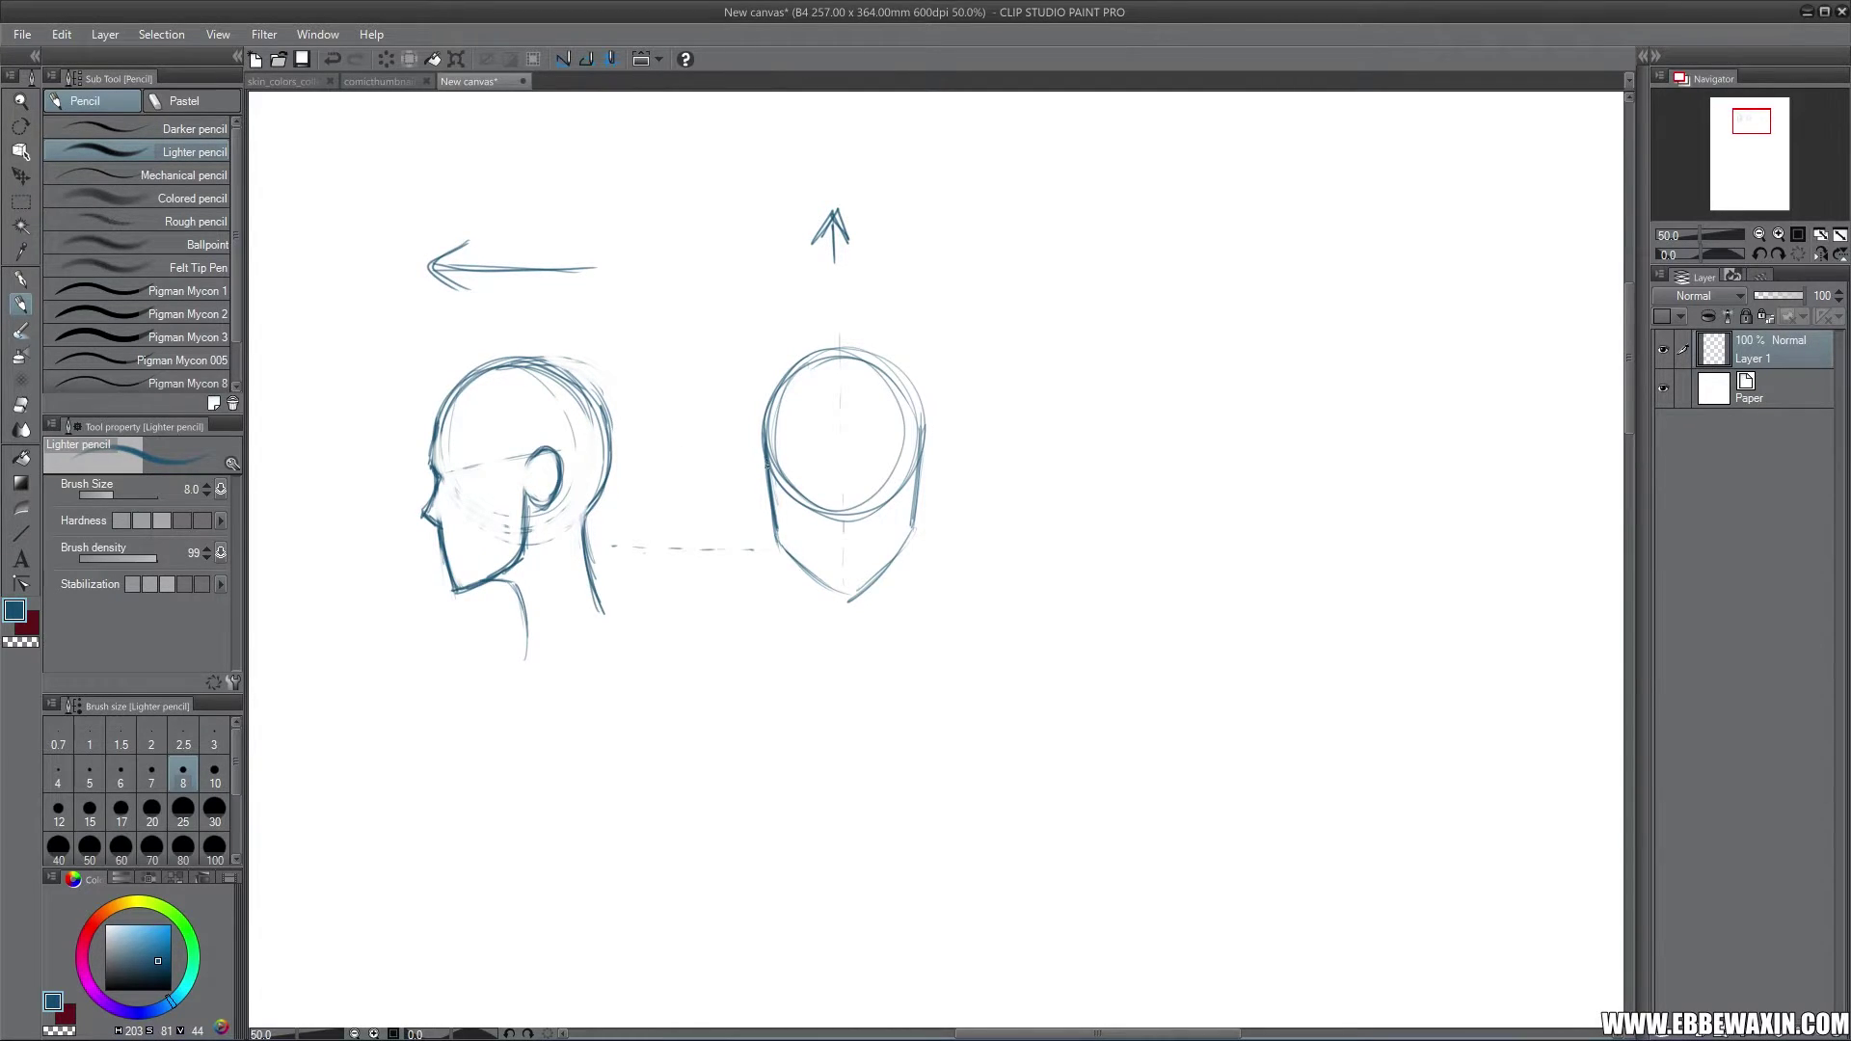
# Step: Draw ears on both sides of the front-view head and erase the circle's lines inside the face
pyautogui.moveTo(921, 459); pyautogui.dragTo(911, 511)
pyautogui.moveTo(772, 468)
pyautogui.mouseDown()
pyautogui.moveTo(761, 496)
pyautogui.moveTo(757, 461)
pyautogui.moveTo(766, 509)
pyautogui.moveTo(757, 477)
pyautogui.mouseUp()
pyautogui.moveTo(922, 505)
pyautogui.mouseDown()
pyautogui.moveTo(943, 477)
pyautogui.moveTo(931, 451)
pyautogui.mouseUp()
pyautogui.moveTo(763, 462)
pyautogui.mouseDown()
pyautogui.moveTo(754, 506)
pyautogui.moveTo(750, 461)
pyautogui.mouseUp()
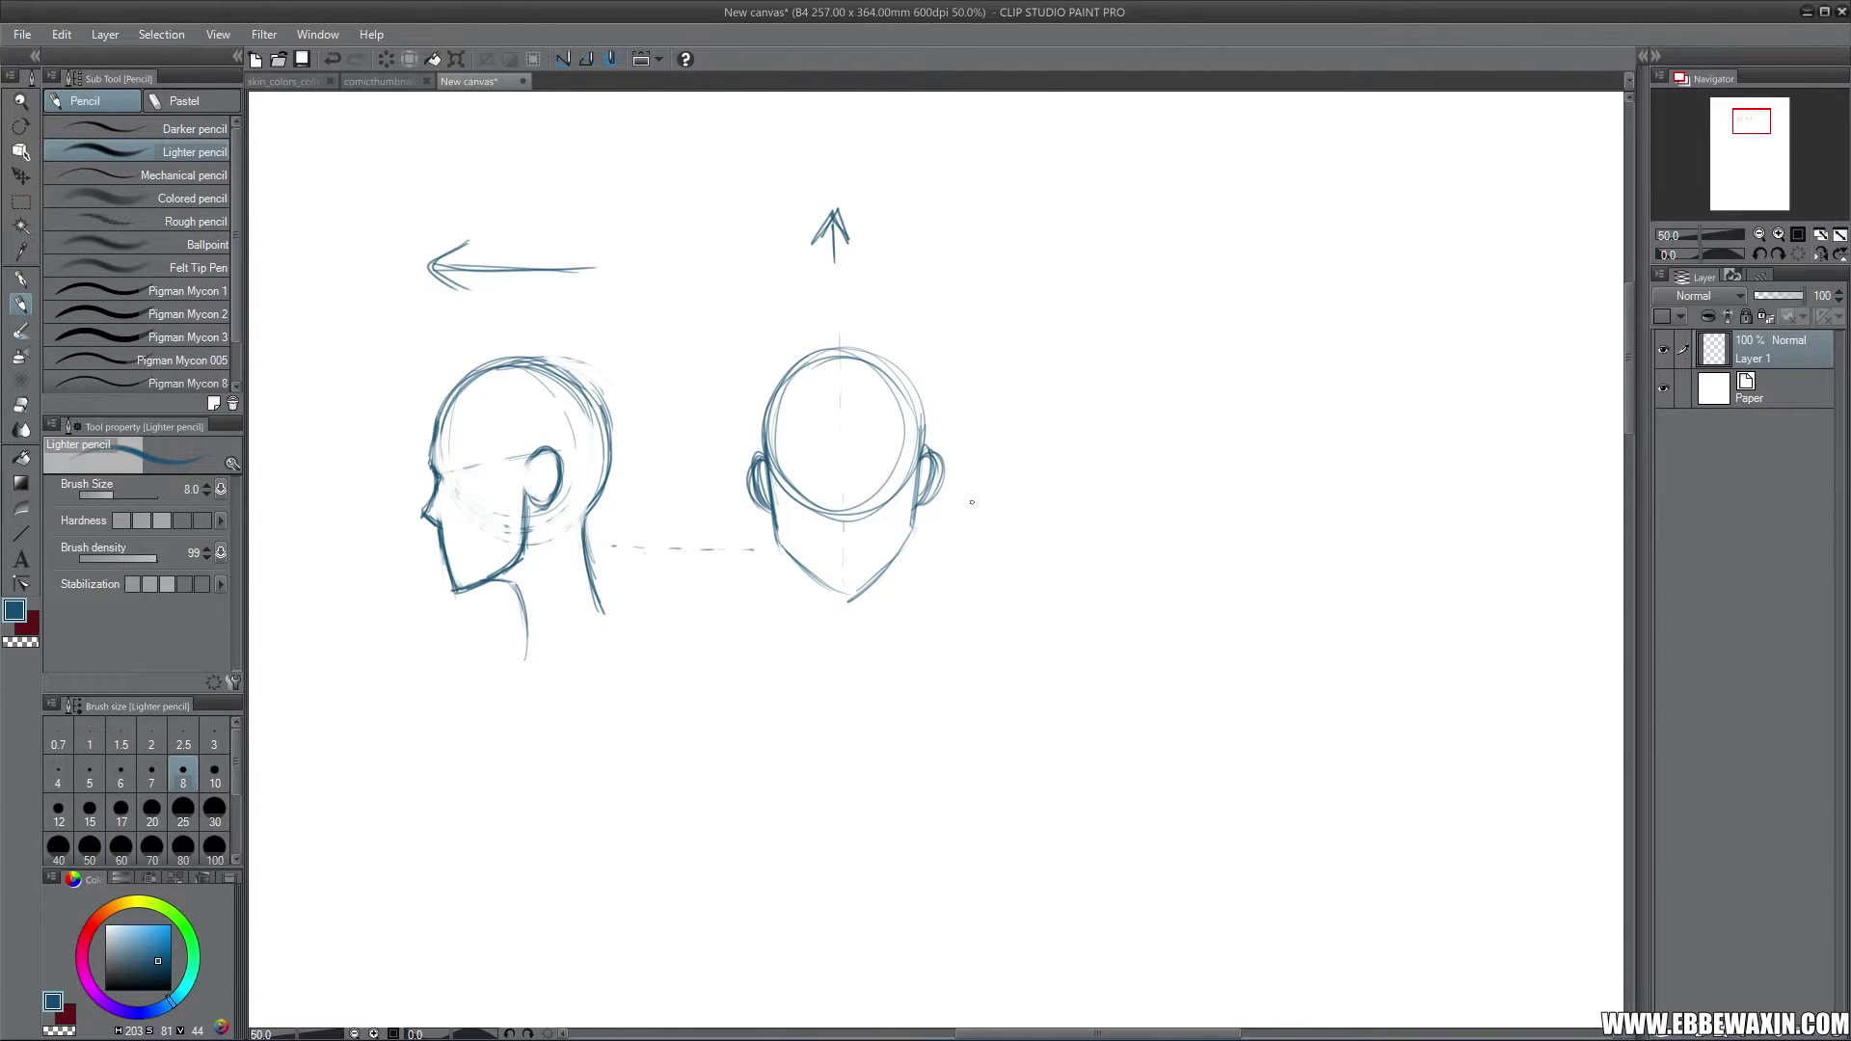
pyautogui.press('e')
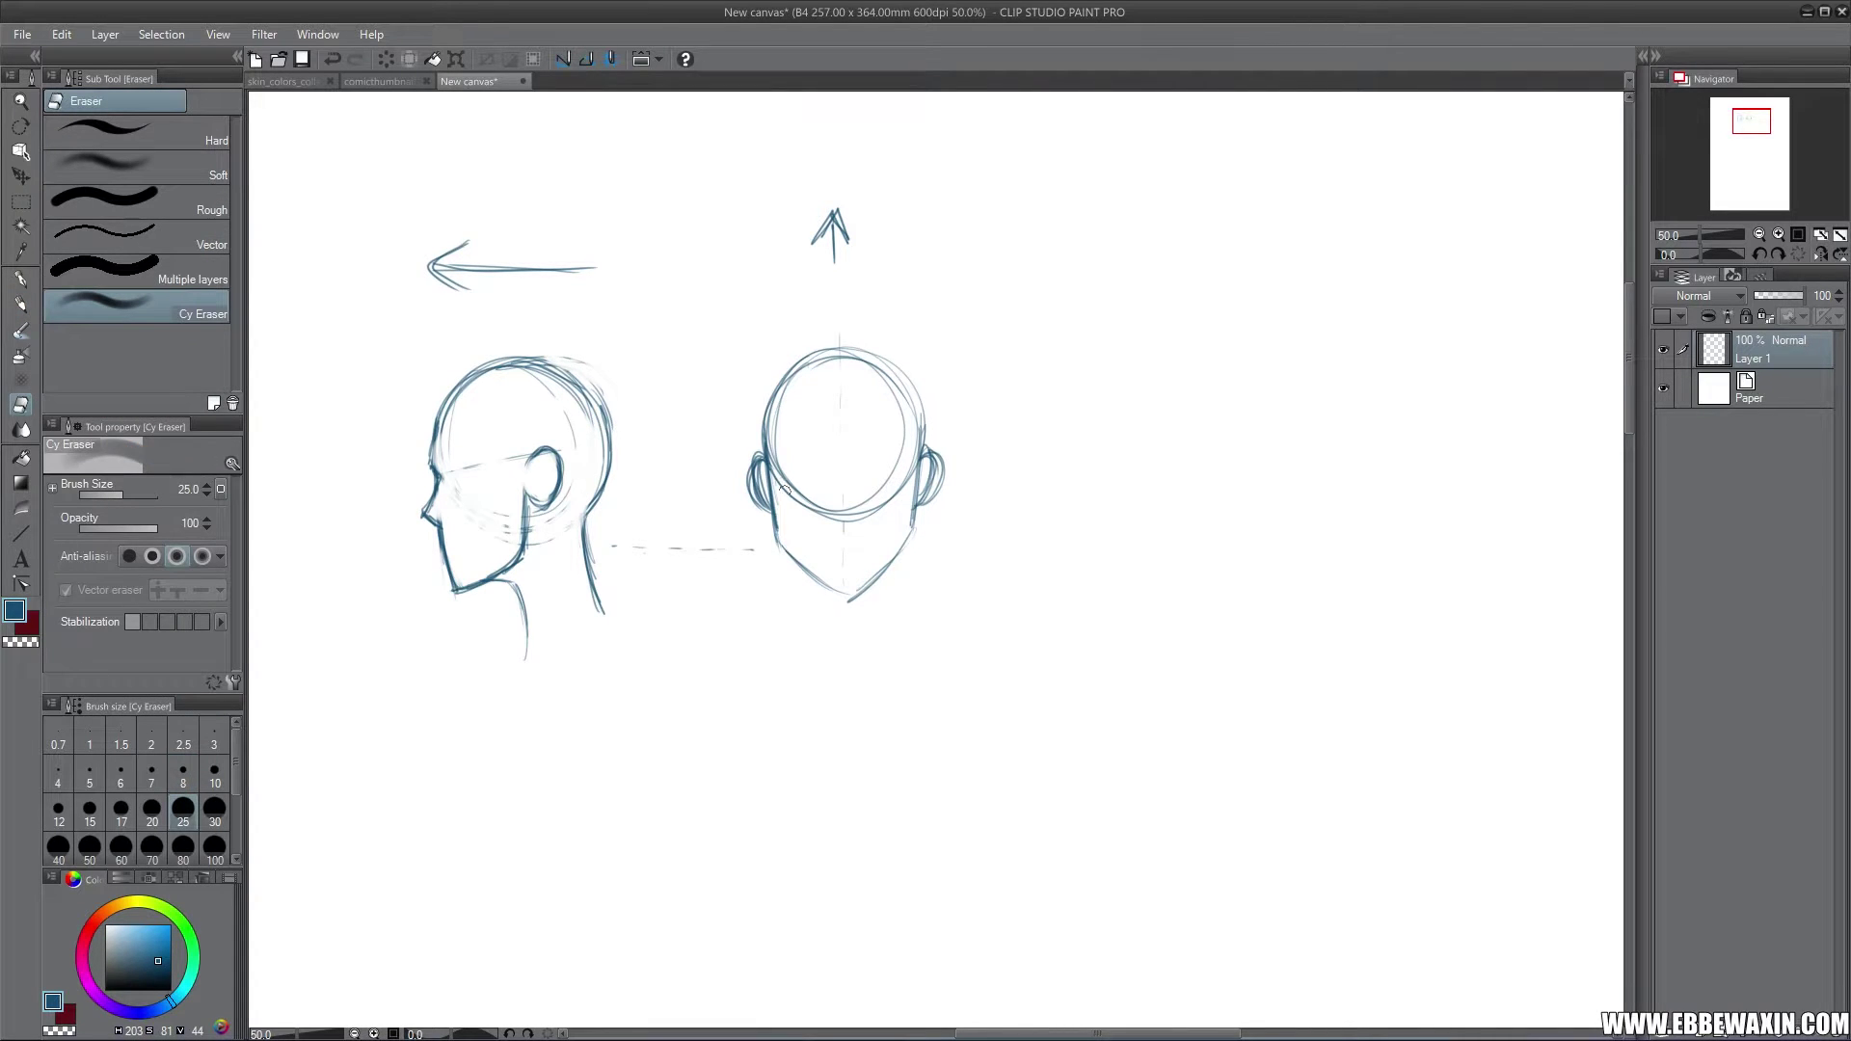
pyautogui.moveTo(910, 484)
pyautogui.mouseDown()
pyautogui.moveTo(925, 487)
pyautogui.moveTo(901, 477)
pyautogui.moveTo(863, 503)
pyautogui.moveTo(777, 442)
pyautogui.moveTo(814, 509)
pyautogui.moveTo(844, 516)
pyautogui.moveTo(898, 475)
pyautogui.moveTo(797, 383)
pyautogui.mouseUp()
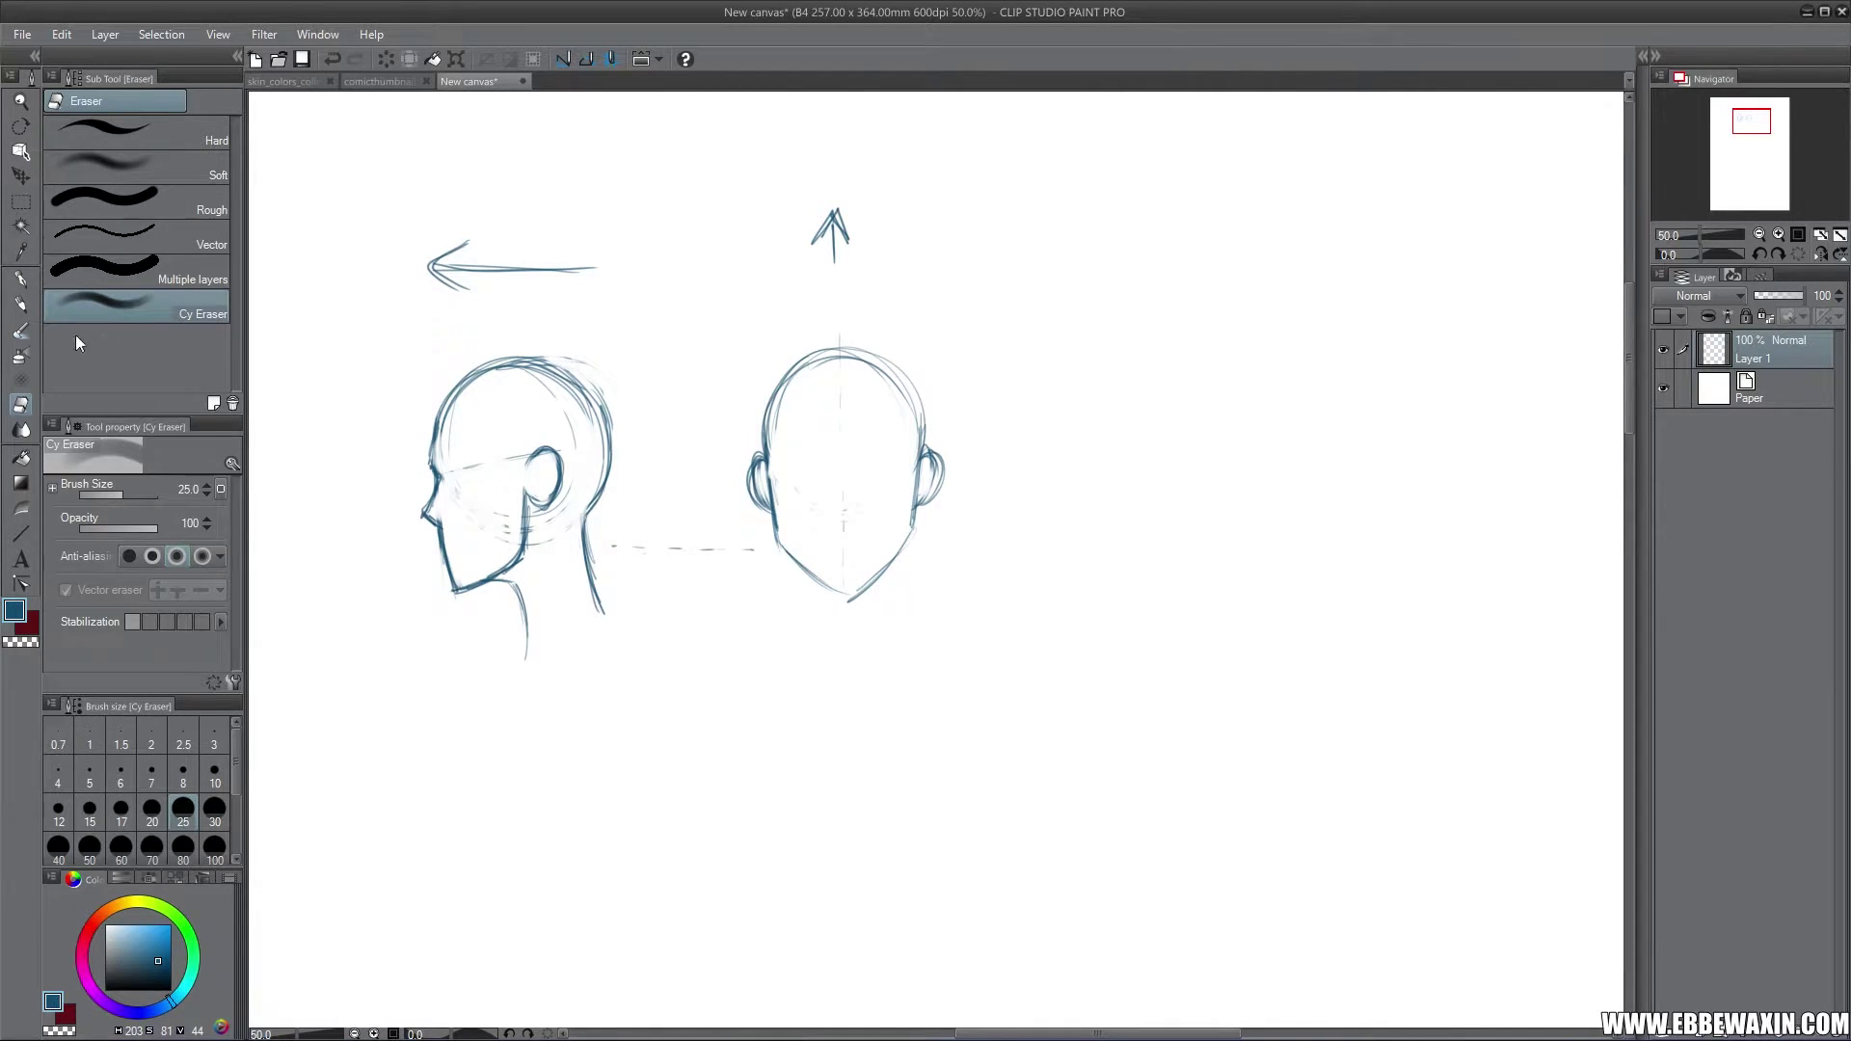
# Step: Draw a curved eye line across the front-view face and add simple nose and mouth marks on the centre line
pyautogui.click(20, 305)
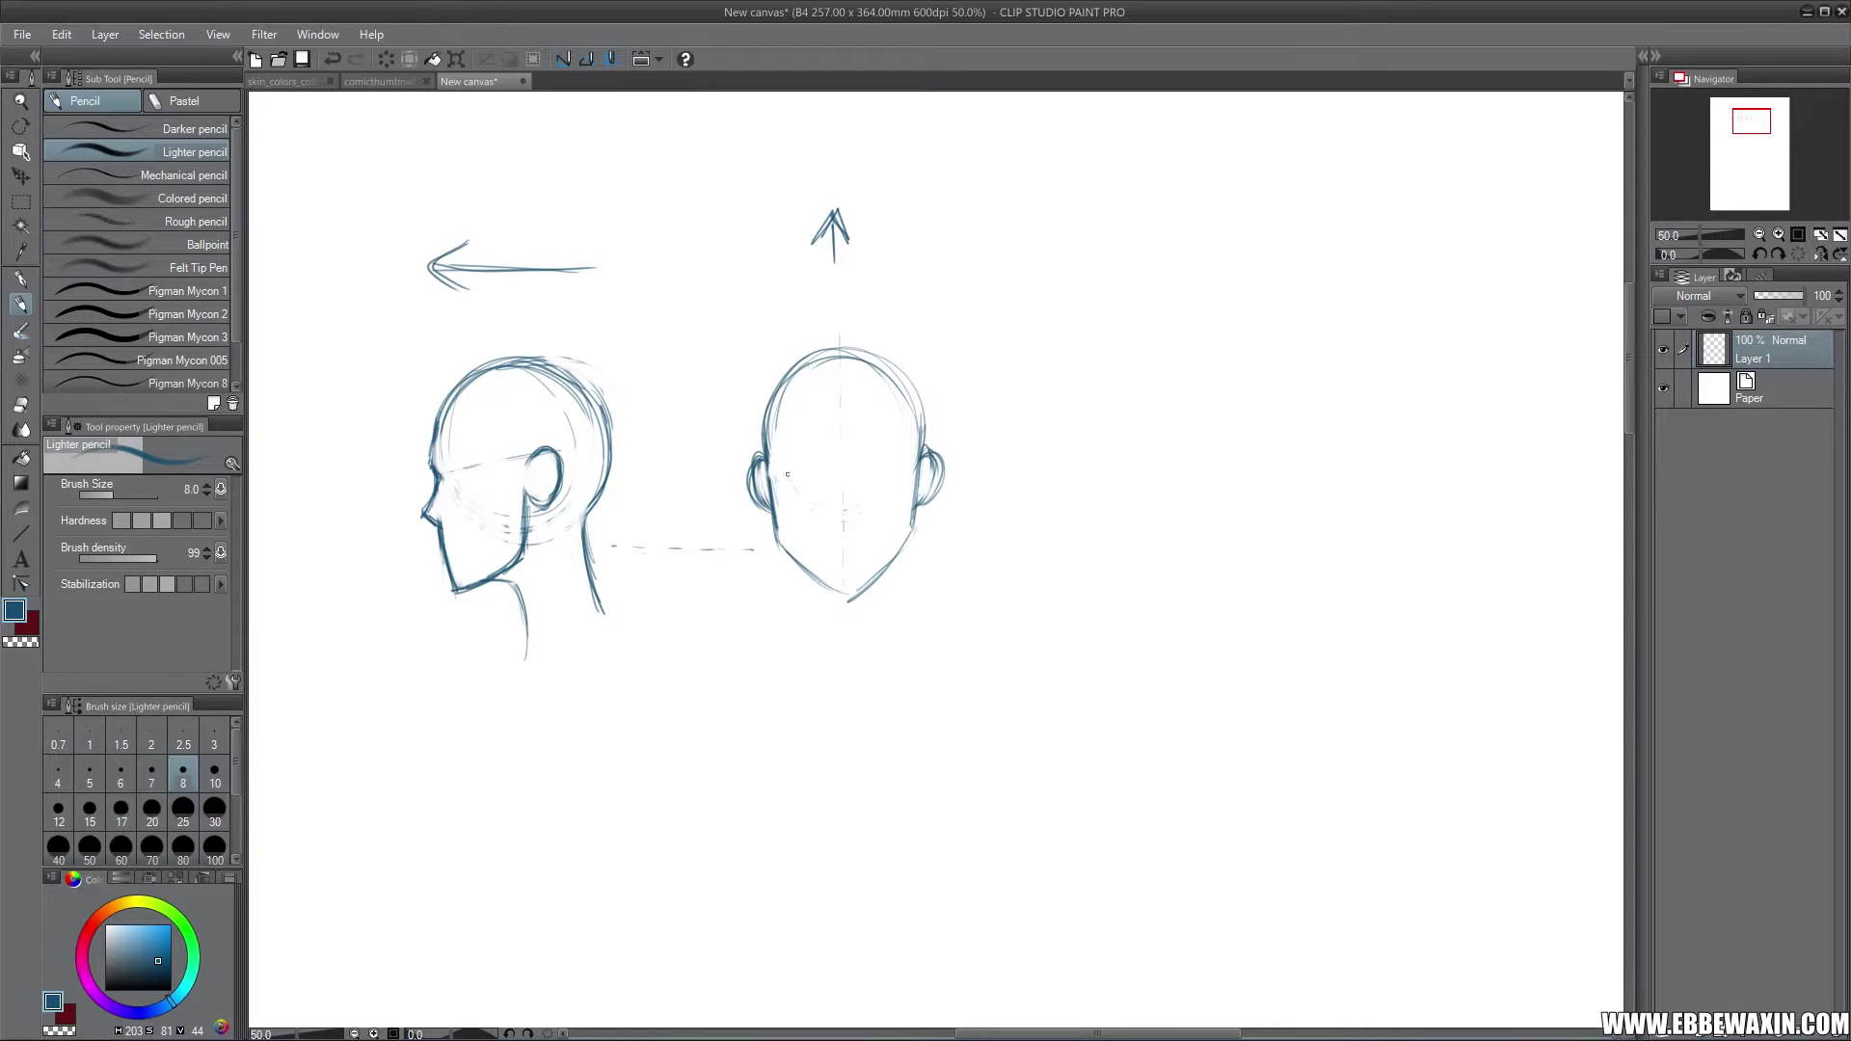
pyautogui.moveTo(768, 467); pyautogui.dragTo(882, 478)
pyautogui.moveTo(768, 466)
pyautogui.mouseDown()
pyautogui.moveTo(842, 484)
pyautogui.moveTo(917, 461)
pyautogui.moveTo(815, 479)
pyautogui.moveTo(850, 517)
pyautogui.moveTo(847, 545)
pyautogui.mouseUp()
# Step: Draw the two neck lines below the front-view jaw
pyautogui.moveTo(796, 576); pyautogui.dragTo(799, 621)
pyautogui.moveTo(887, 563); pyautogui.dragTo(889, 637)
pyautogui.moveTo(800, 565); pyautogui.dragTo(799, 643)
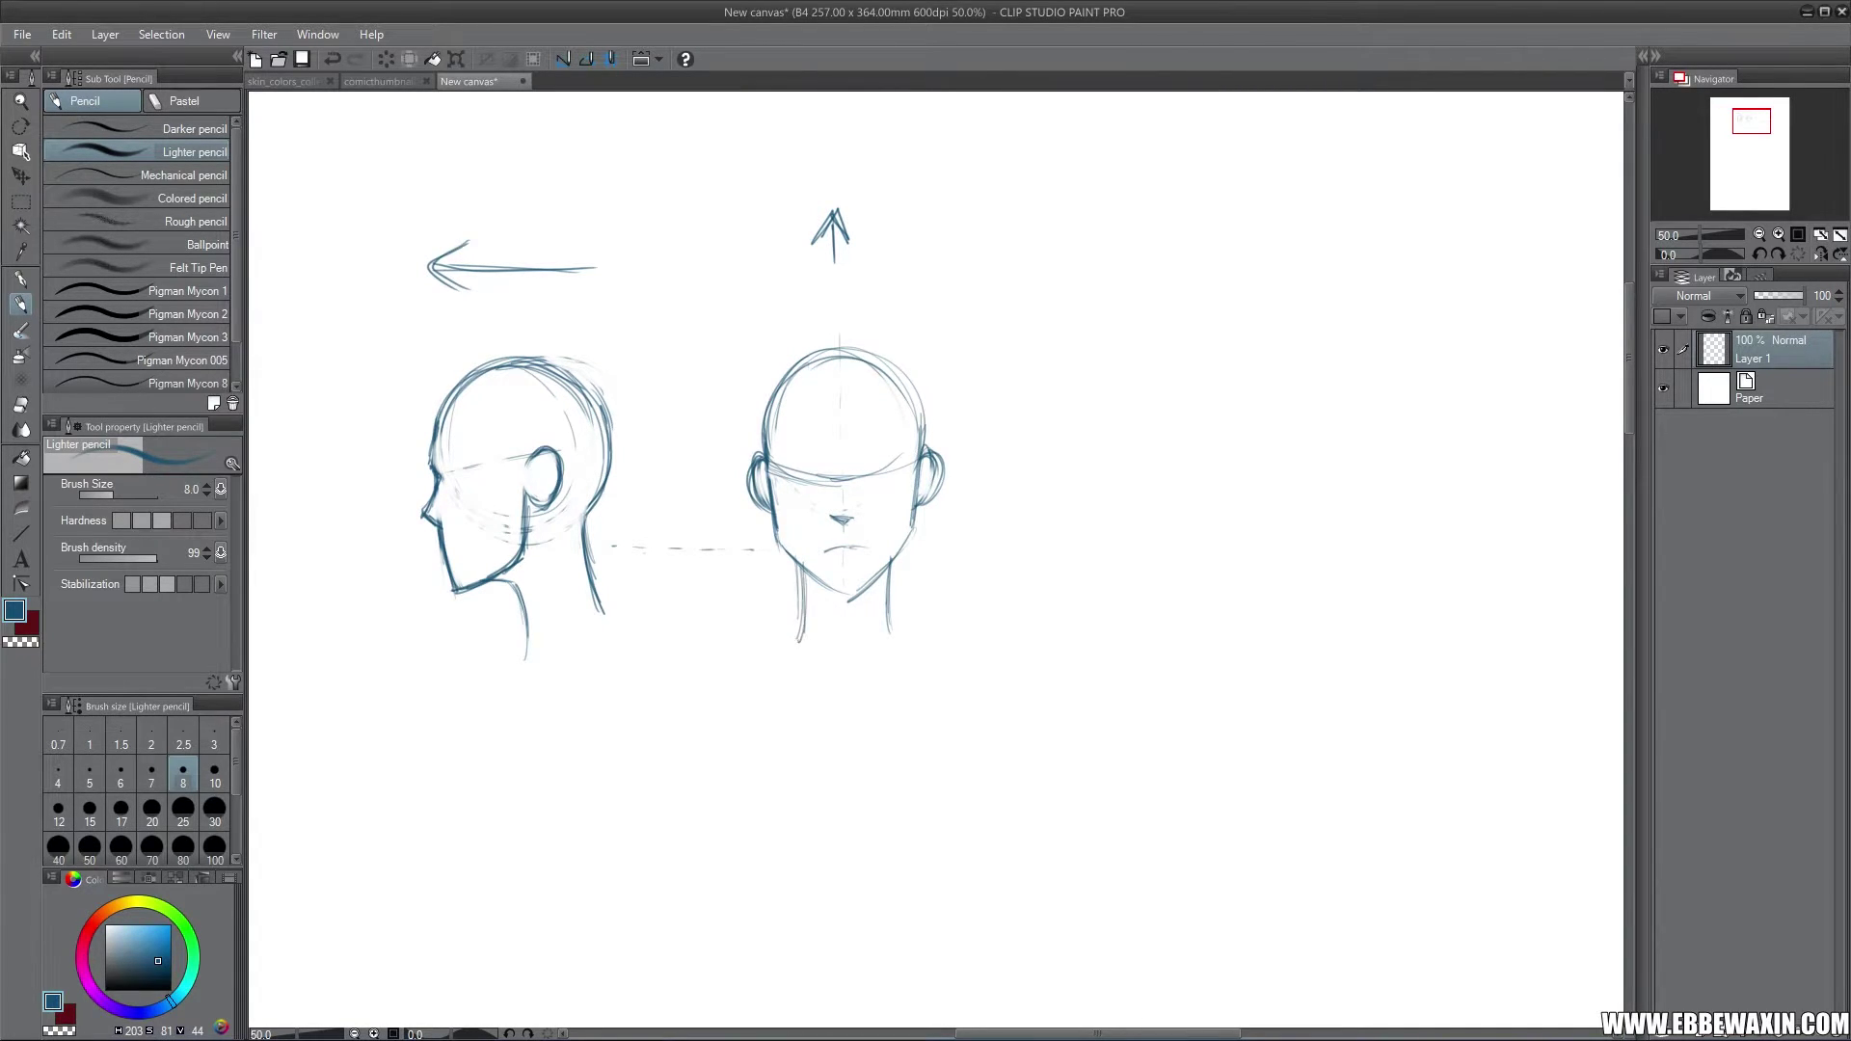
# Step: Round the front-view cheeks and jaw with new contour strokes, and erase the stray lines around the chin and neck
pyautogui.moveTo(775, 517); pyautogui.dragTo(808, 574)
pyautogui.moveTo(767, 502); pyautogui.dragTo(790, 554)
pyautogui.moveTo(912, 506); pyautogui.dragTo(882, 569)
pyautogui.press('e')
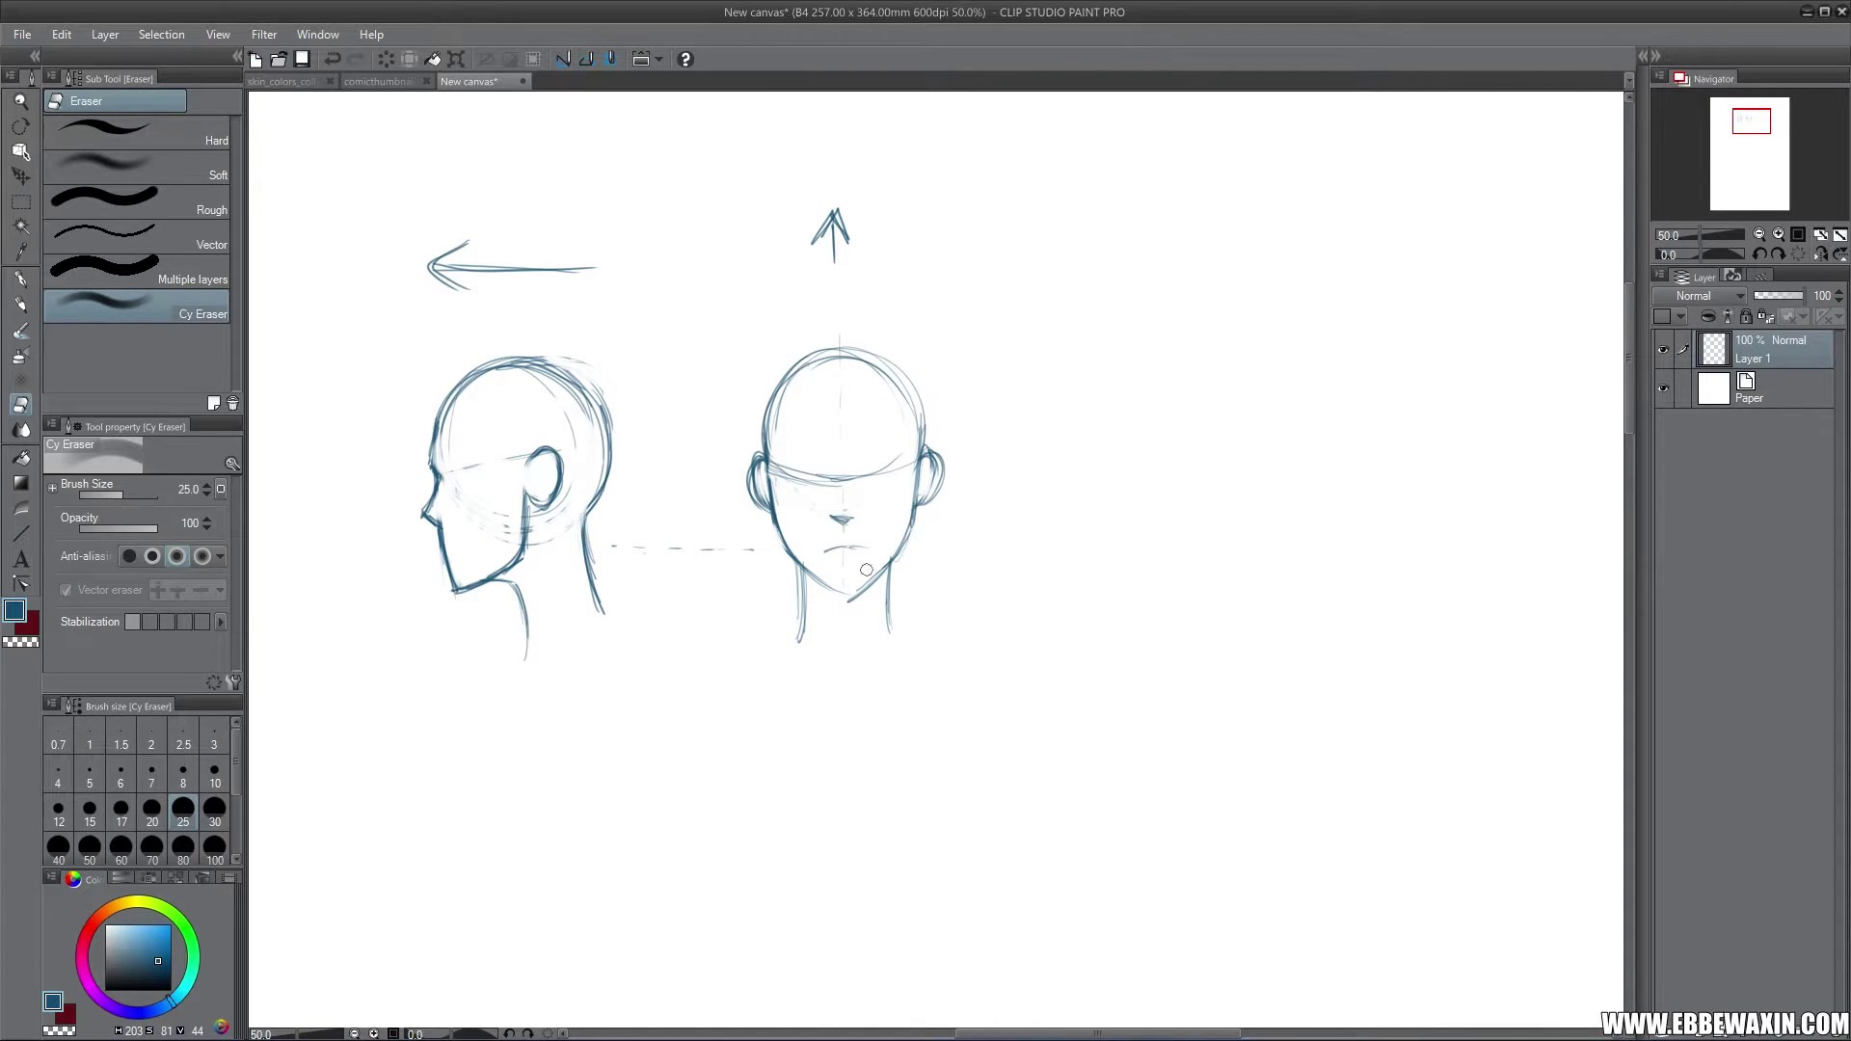
pyautogui.moveTo(853, 602)
pyautogui.mouseDown()
pyautogui.moveTo(804, 611)
pyautogui.moveTo(795, 575)
pyautogui.moveTo(798, 625)
pyautogui.mouseUp()
pyautogui.moveTo(897, 578); pyautogui.dragTo(903, 636)
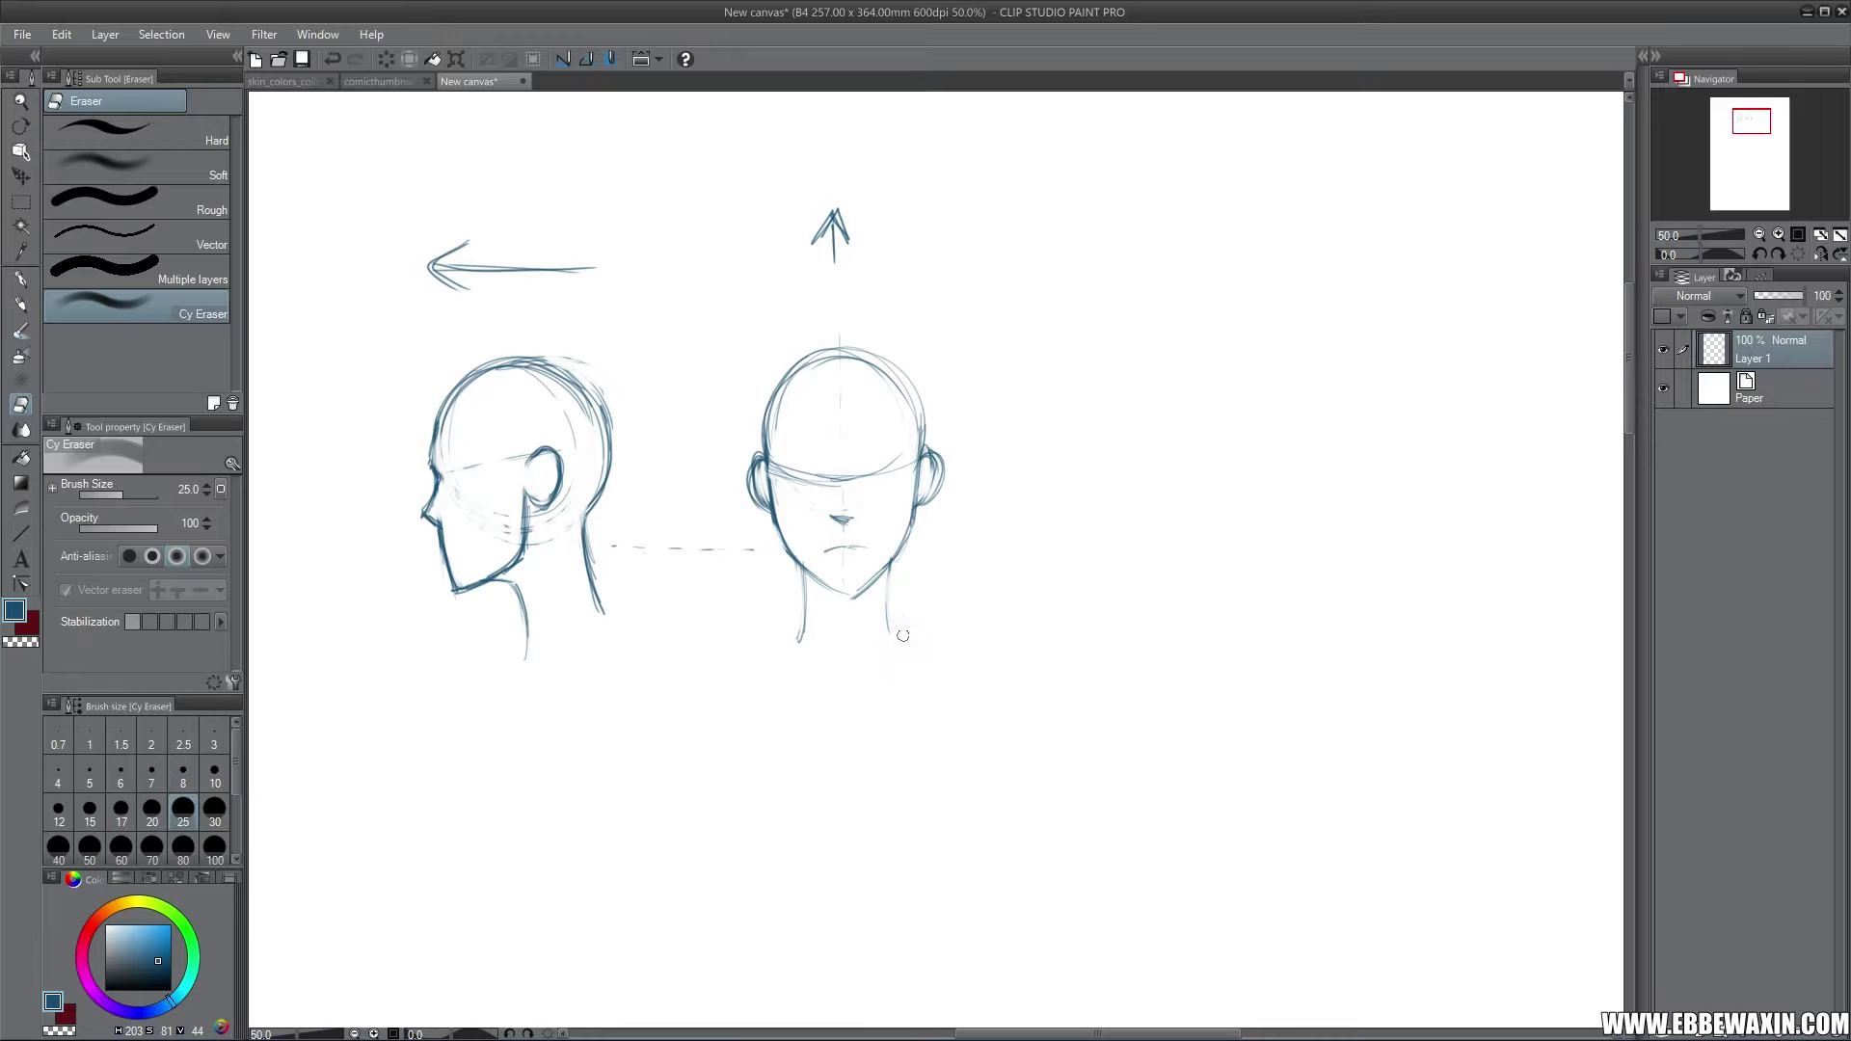
# Step: Darken both neck lines of the front-view head with the Lighter pencil
pyautogui.click(20, 304)
pyautogui.moveTo(810, 568); pyautogui.dragTo(797, 644)
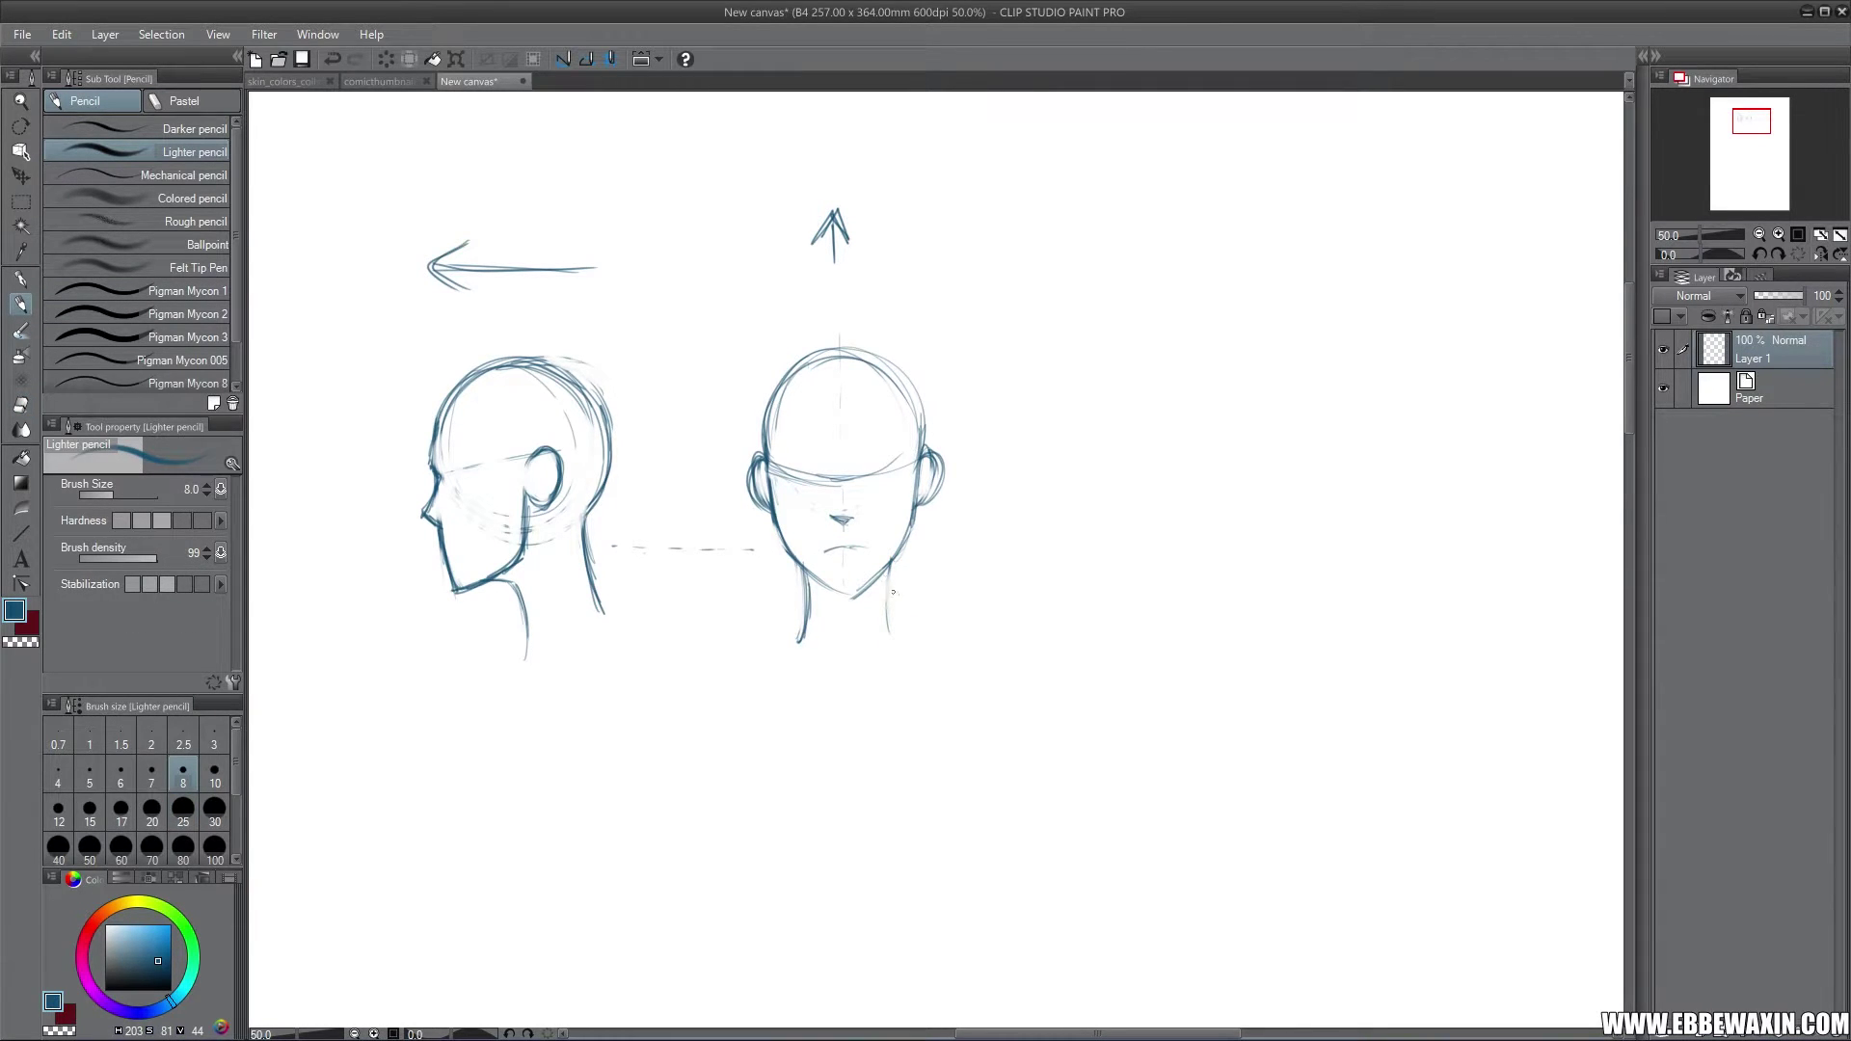
pyautogui.moveTo(884, 576); pyautogui.dragTo(889, 633)
# Step: Draw an arrow pointing diagonally down-left beside the upward arrow, then lasso it, shift it farther right and deselect
pyautogui.moveTo(1124, 225)
pyautogui.mouseDown()
pyautogui.moveTo(1056, 266)
pyautogui.moveTo(1099, 259)
pyautogui.mouseUp()
pyautogui.click(20, 201)
pyautogui.click(125, 203)
pyautogui.moveTo(1096, 195)
pyautogui.mouseDown()
pyautogui.moveTo(1204, 215)
pyautogui.moveTo(1118, 188)
pyautogui.moveTo(1184, 248)
pyautogui.moveTo(1179, 232)
pyautogui.mouseUp()
pyautogui.click(20, 176)
pyautogui.press('m')
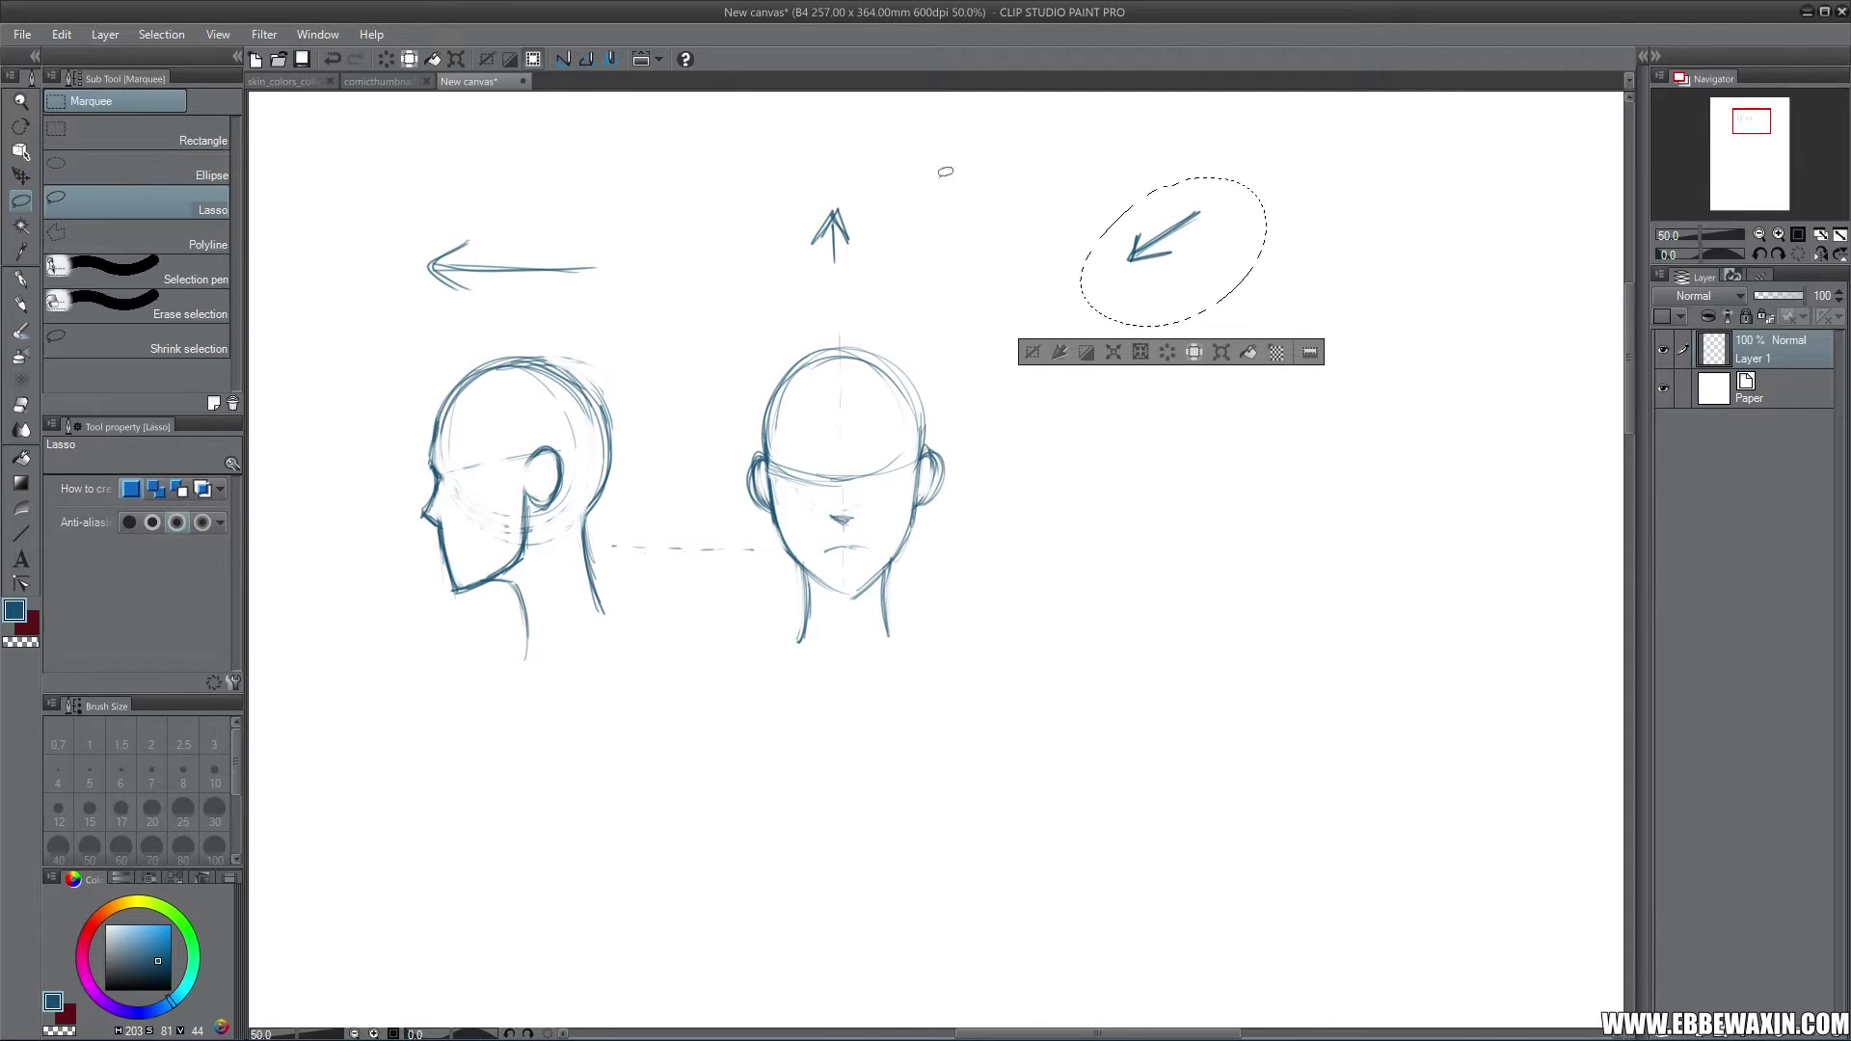
pyautogui.hotkey('ctrl', 'd')
pyautogui.press('p')
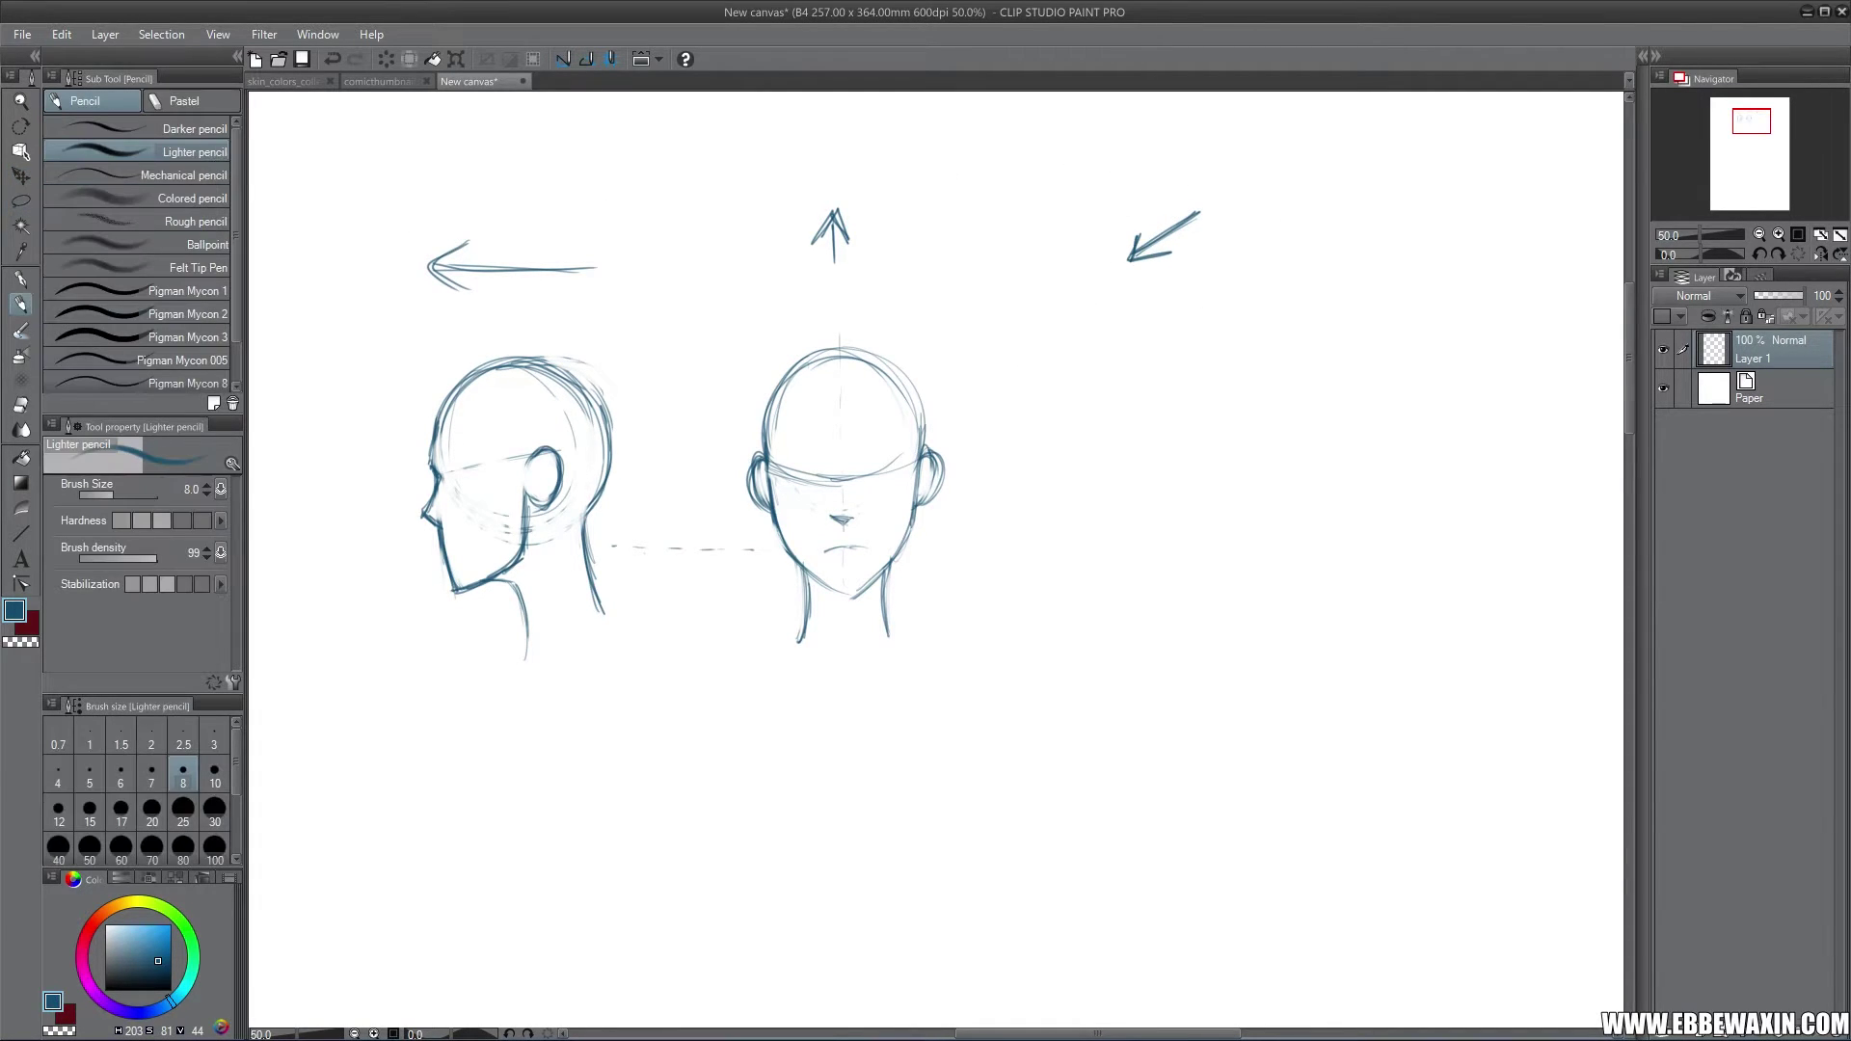
# Step: Sketch a third cranium circle below the diagonal arrow and draw the far side of the face curving down from it
pyautogui.moveTo(1124, 377)
pyautogui.mouseDown()
pyautogui.moveTo(1080, 451)
pyautogui.moveTo(1118, 486)
pyautogui.moveTo(1087, 434)
pyautogui.moveTo(1157, 511)
pyautogui.moveTo(1205, 366)
pyautogui.moveTo(1085, 434)
pyautogui.mouseUp()
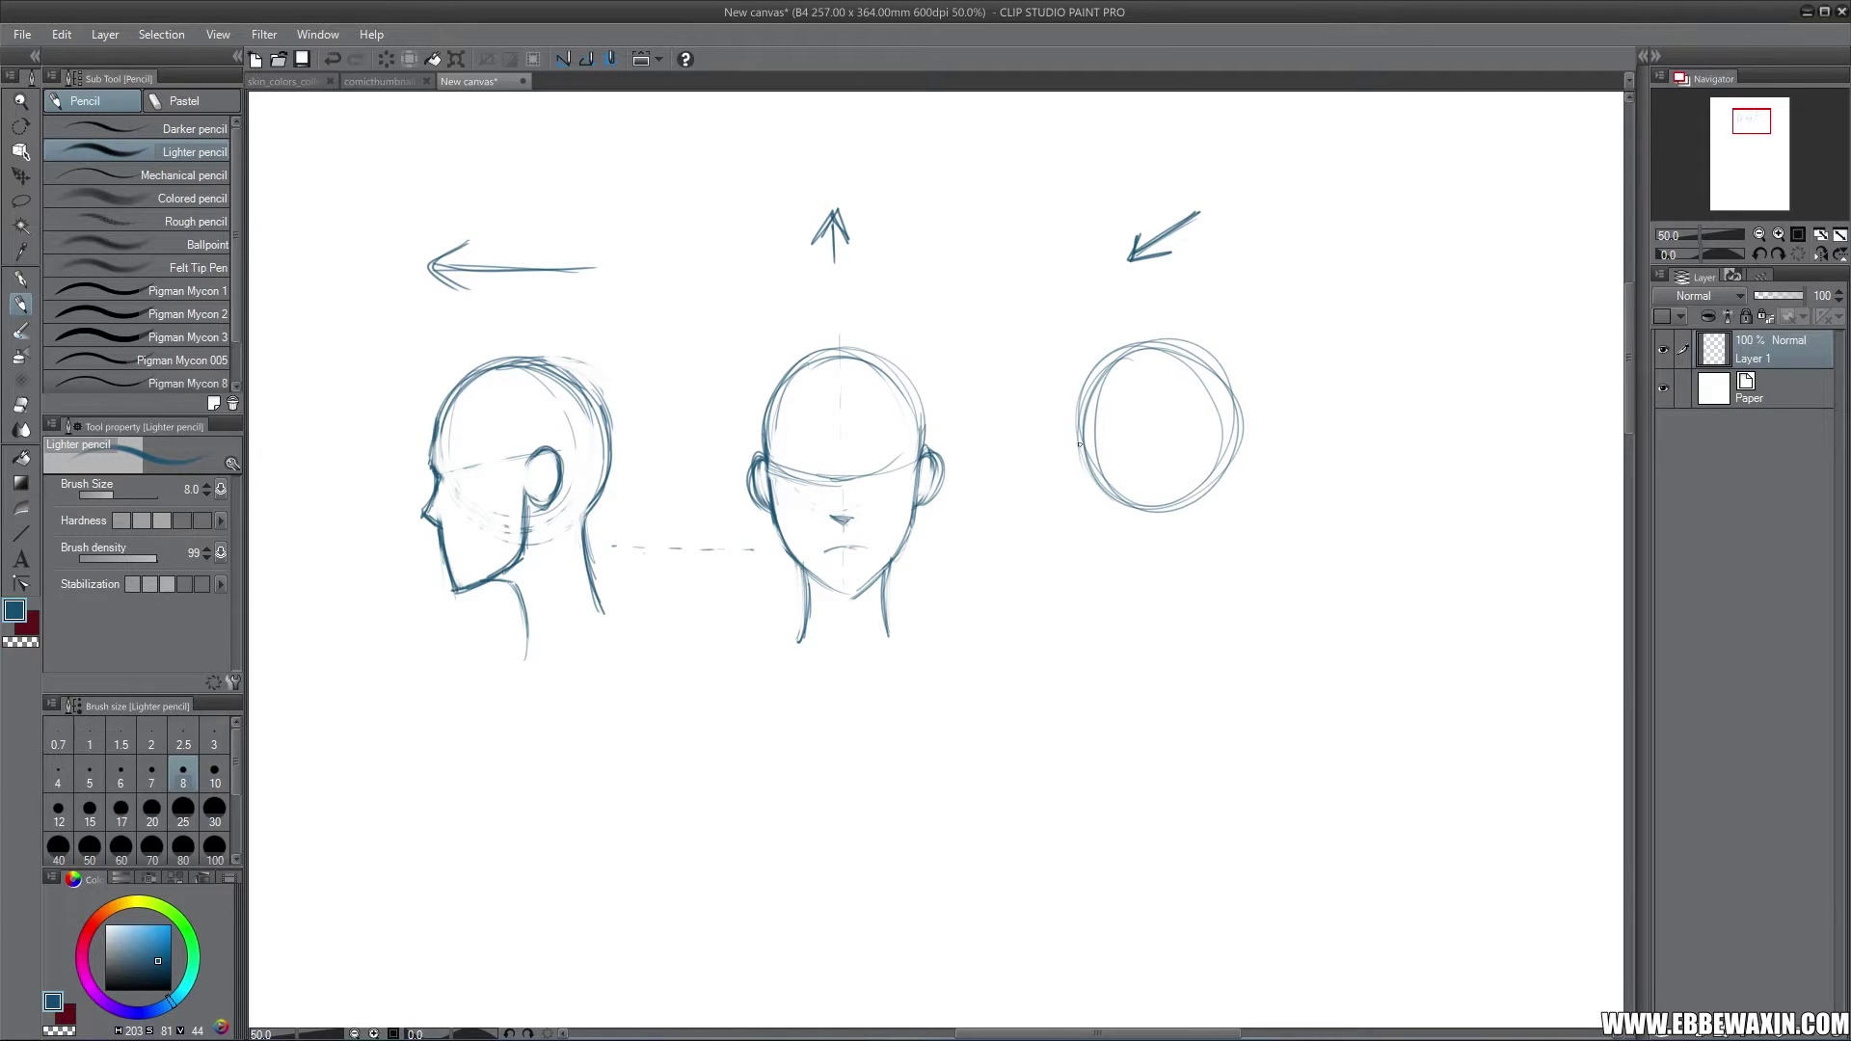
pyautogui.moveTo(1079, 444)
pyautogui.mouseDown()
pyautogui.moveTo(1099, 516)
pyautogui.moveTo(1084, 466)
pyautogui.mouseUp()
pyautogui.moveTo(1080, 390); pyautogui.dragTo(1099, 529)
pyautogui.moveTo(1079, 433)
pyautogui.mouseDown()
pyautogui.moveTo(1100, 545)
pyautogui.moveTo(1090, 514)
pyautogui.mouseUp()
pyautogui.moveTo(1081, 465); pyautogui.dragTo(1109, 569)
pyautogui.moveTo(1076, 430); pyautogui.dragTo(1112, 563)
# Step: Draw an ear oval on the right edge of the third head and connect it to the chin with jaw lines
pyautogui.moveTo(1217, 473)
pyautogui.mouseDown()
pyautogui.moveTo(1234, 430)
pyautogui.moveTo(1221, 492)
pyautogui.moveTo(1249, 444)
pyautogui.moveTo(1222, 501)
pyautogui.moveTo(1246, 446)
pyautogui.moveTo(1255, 473)
pyautogui.moveTo(1246, 440)
pyautogui.moveTo(1227, 499)
pyautogui.moveTo(1251, 475)
pyautogui.mouseUp()
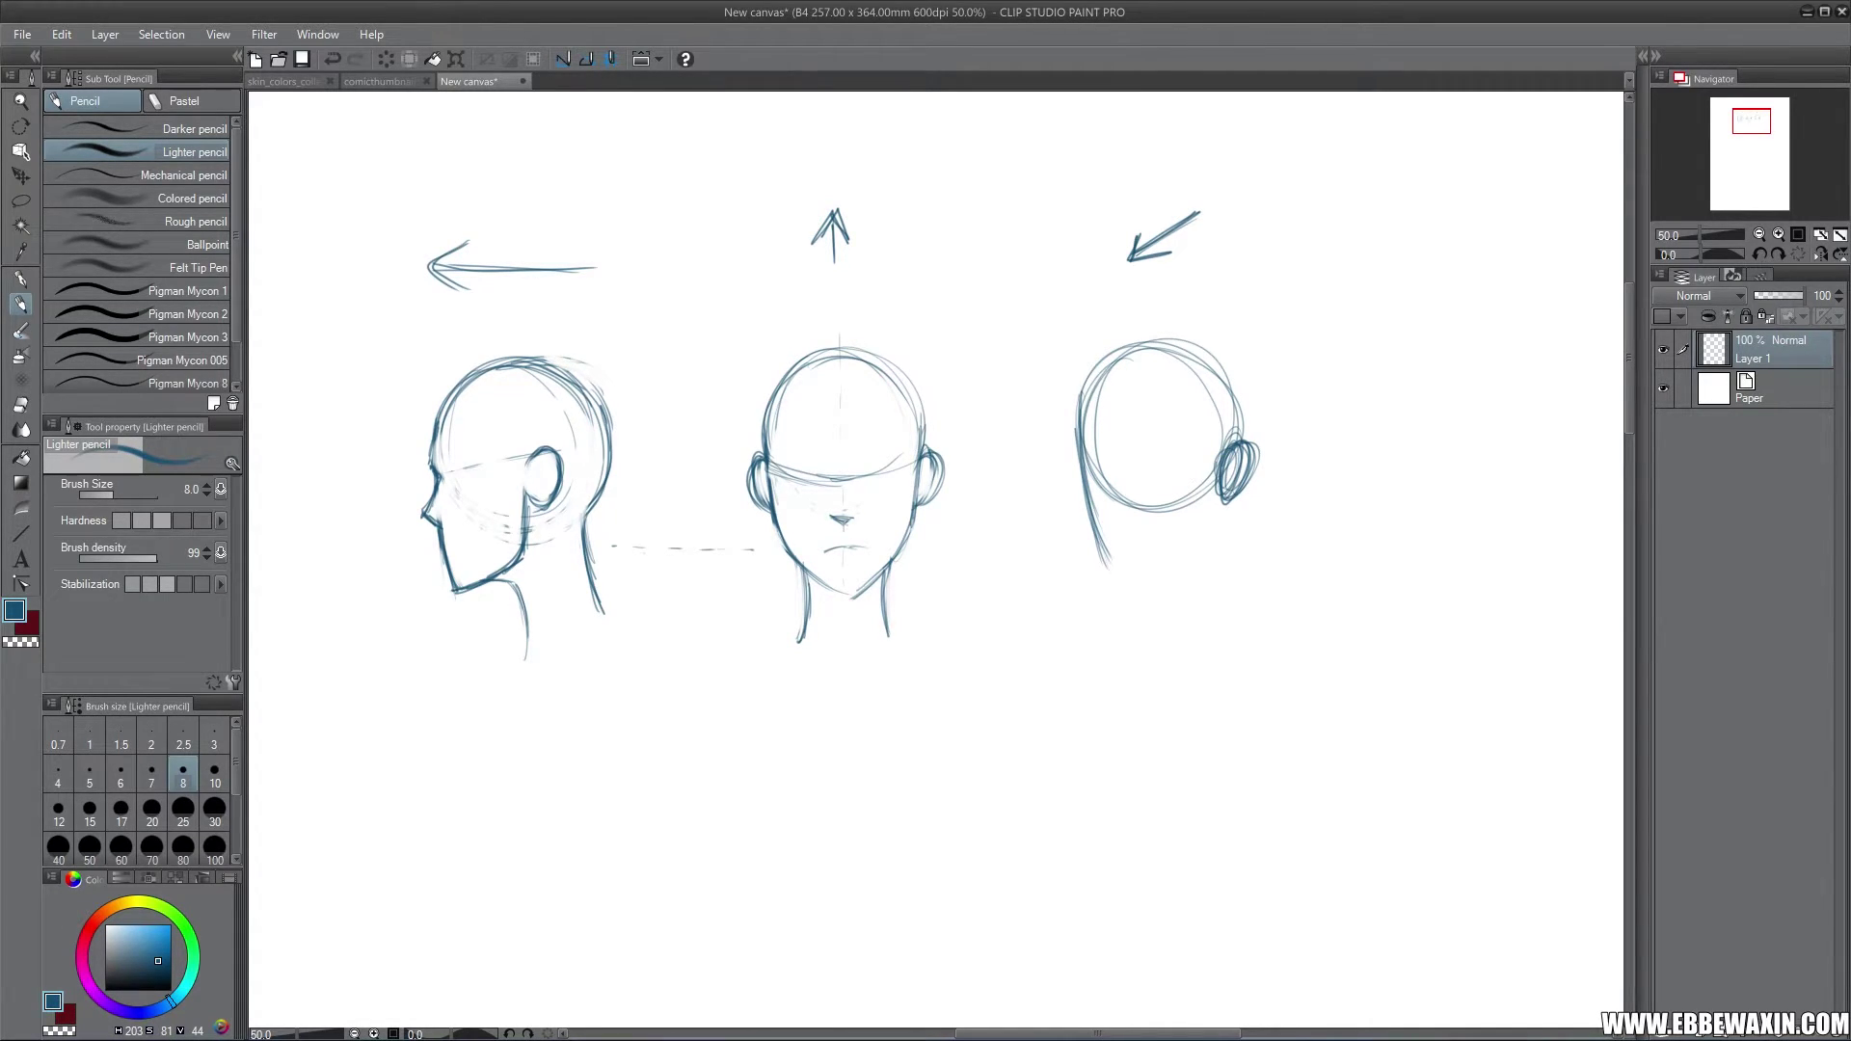
pyautogui.moveTo(1217, 469); pyautogui.dragTo(1213, 538)
pyautogui.moveTo(1219, 454); pyautogui.dragTo(1215, 535)
pyautogui.moveTo(1210, 528); pyautogui.dragTo(1136, 582)
pyautogui.moveTo(1088, 498); pyautogui.dragTo(1132, 575)
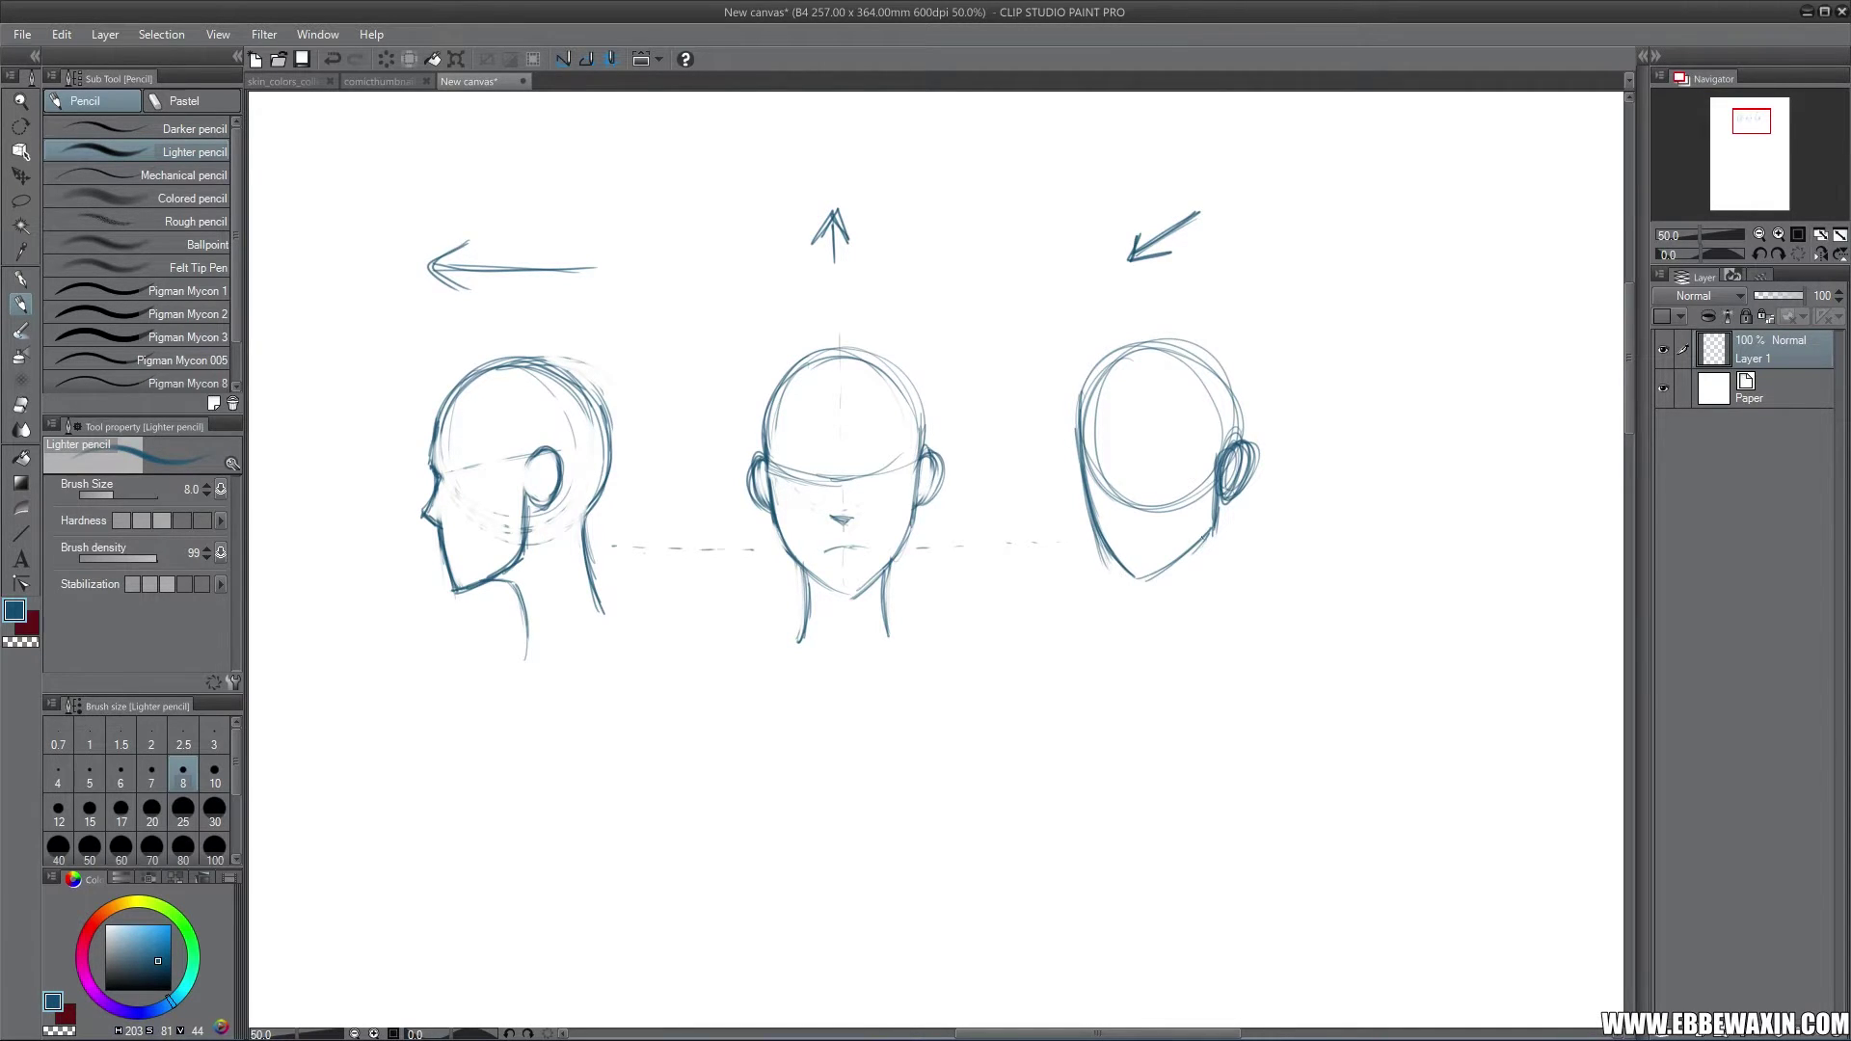
# Step: Erase the stray line outside the third head's jaw and the circle's construction lines inside the face
pyautogui.moveTo(1122, 581)
pyautogui.mouseDown()
pyautogui.moveTo(1182, 552)
pyautogui.moveTo(1111, 570)
pyautogui.moveTo(1114, 584)
pyautogui.moveTo(1209, 526)
pyautogui.mouseUp()
pyautogui.hotkey('ctrl', 'z')
pyautogui.press('e')
pyautogui.moveTo(1081, 516); pyautogui.dragTo(1108, 569)
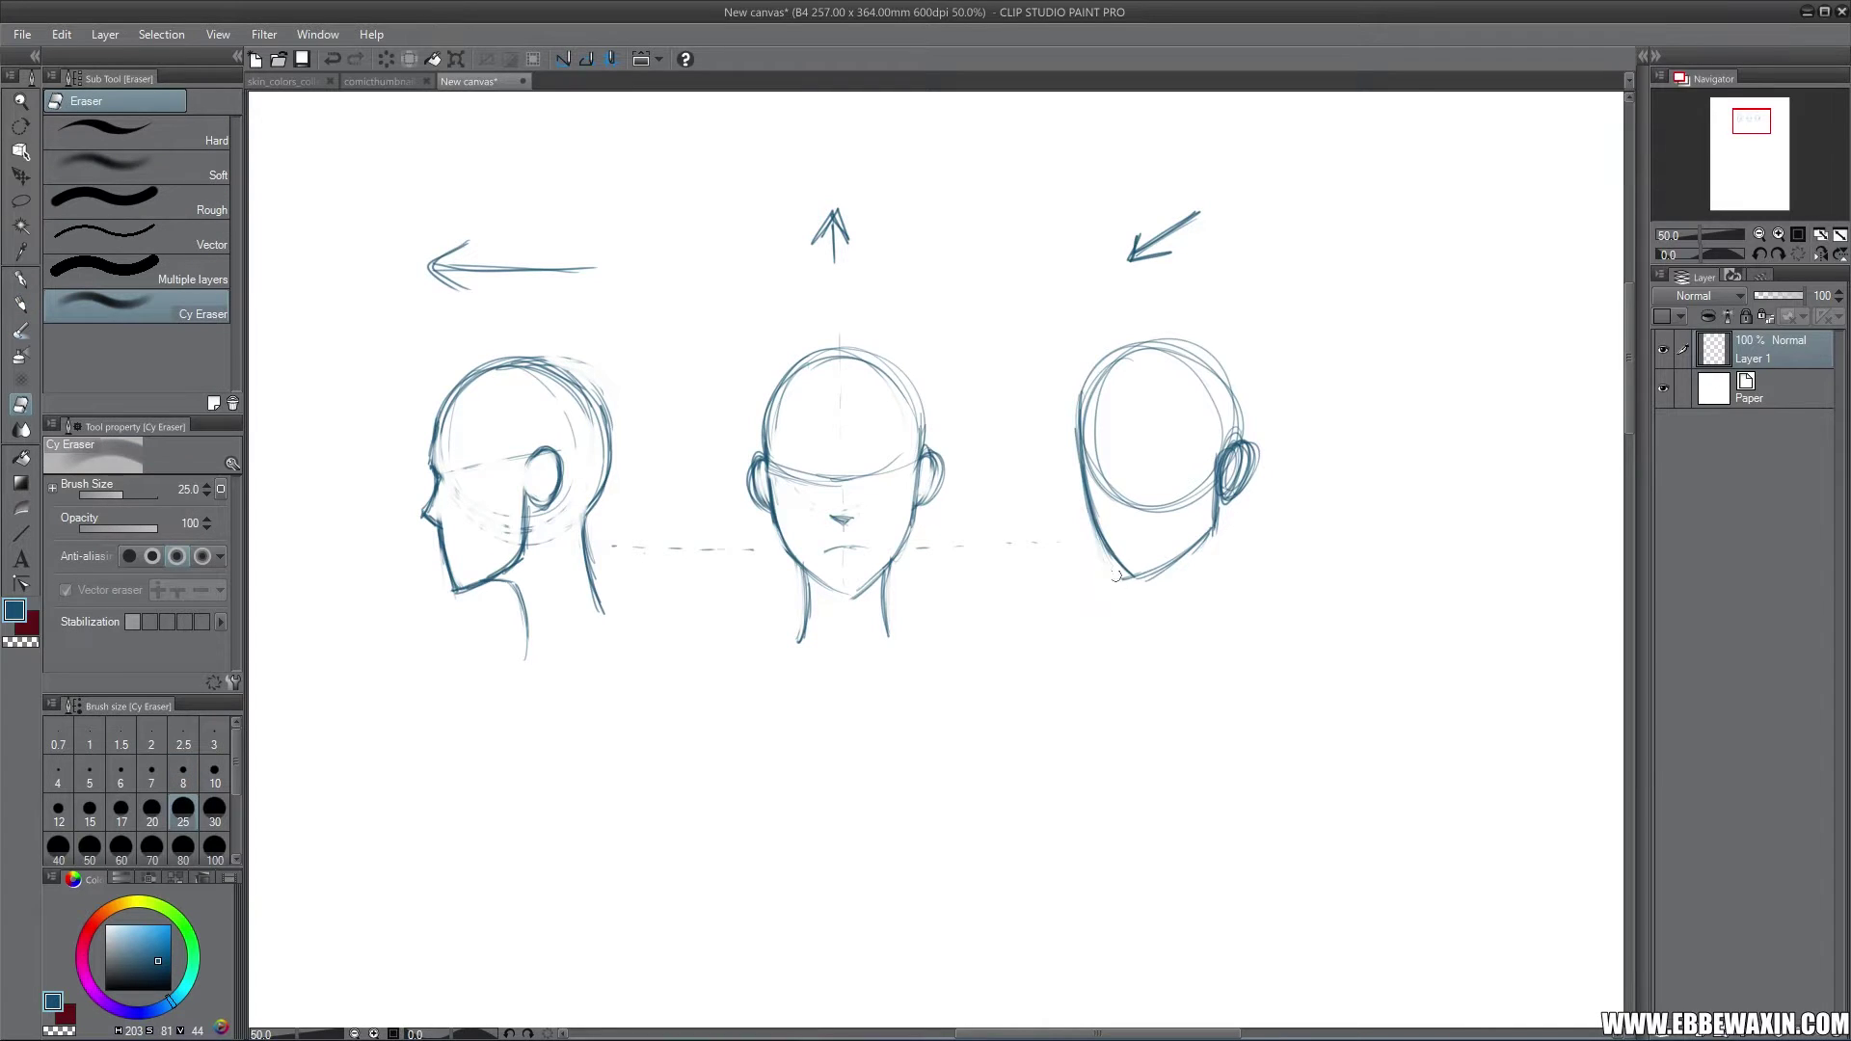
pyautogui.moveTo(1097, 420)
pyautogui.mouseDown()
pyautogui.moveTo(1127, 501)
pyautogui.moveTo(1177, 505)
pyautogui.moveTo(1199, 476)
pyautogui.moveTo(1201, 499)
pyautogui.moveTo(1145, 496)
pyautogui.moveTo(1108, 444)
pyautogui.moveTo(1100, 478)
pyautogui.moveTo(1152, 517)
pyautogui.moveTo(1199, 426)
pyautogui.moveTo(1196, 345)
pyautogui.mouseUp()
# Step: Extend the back of the third head's skull down to the ear and draw the back neck line below it
pyautogui.click(20, 304)
pyautogui.moveTo(1243, 430)
pyautogui.mouseDown()
pyautogui.moveTo(1244, 364)
pyautogui.moveTo(1244, 436)
pyautogui.moveTo(1181, 341)
pyautogui.moveTo(1243, 430)
pyautogui.mouseUp()
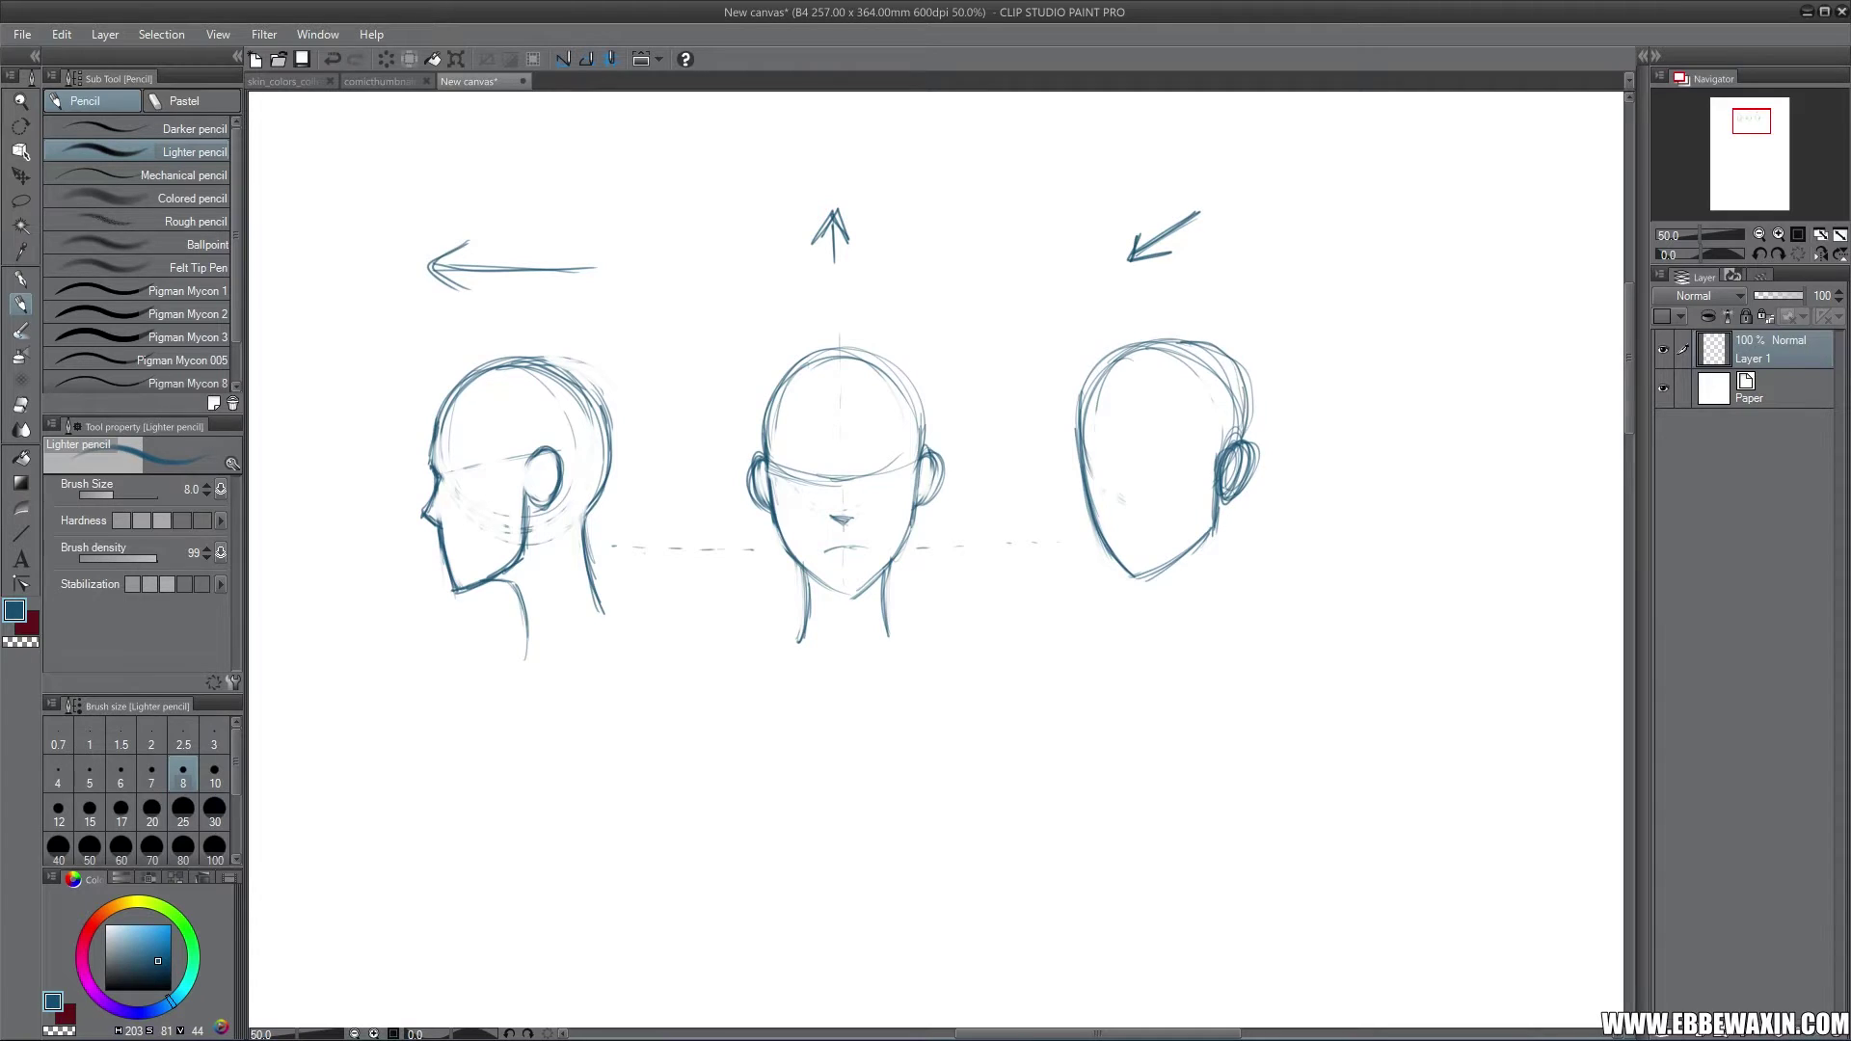
pyautogui.moveTo(1176, 334); pyautogui.dragTo(1242, 386)
pyautogui.moveTo(1245, 383); pyautogui.dragTo(1251, 427)
pyautogui.moveTo(1233, 499); pyautogui.dragTo(1253, 606)
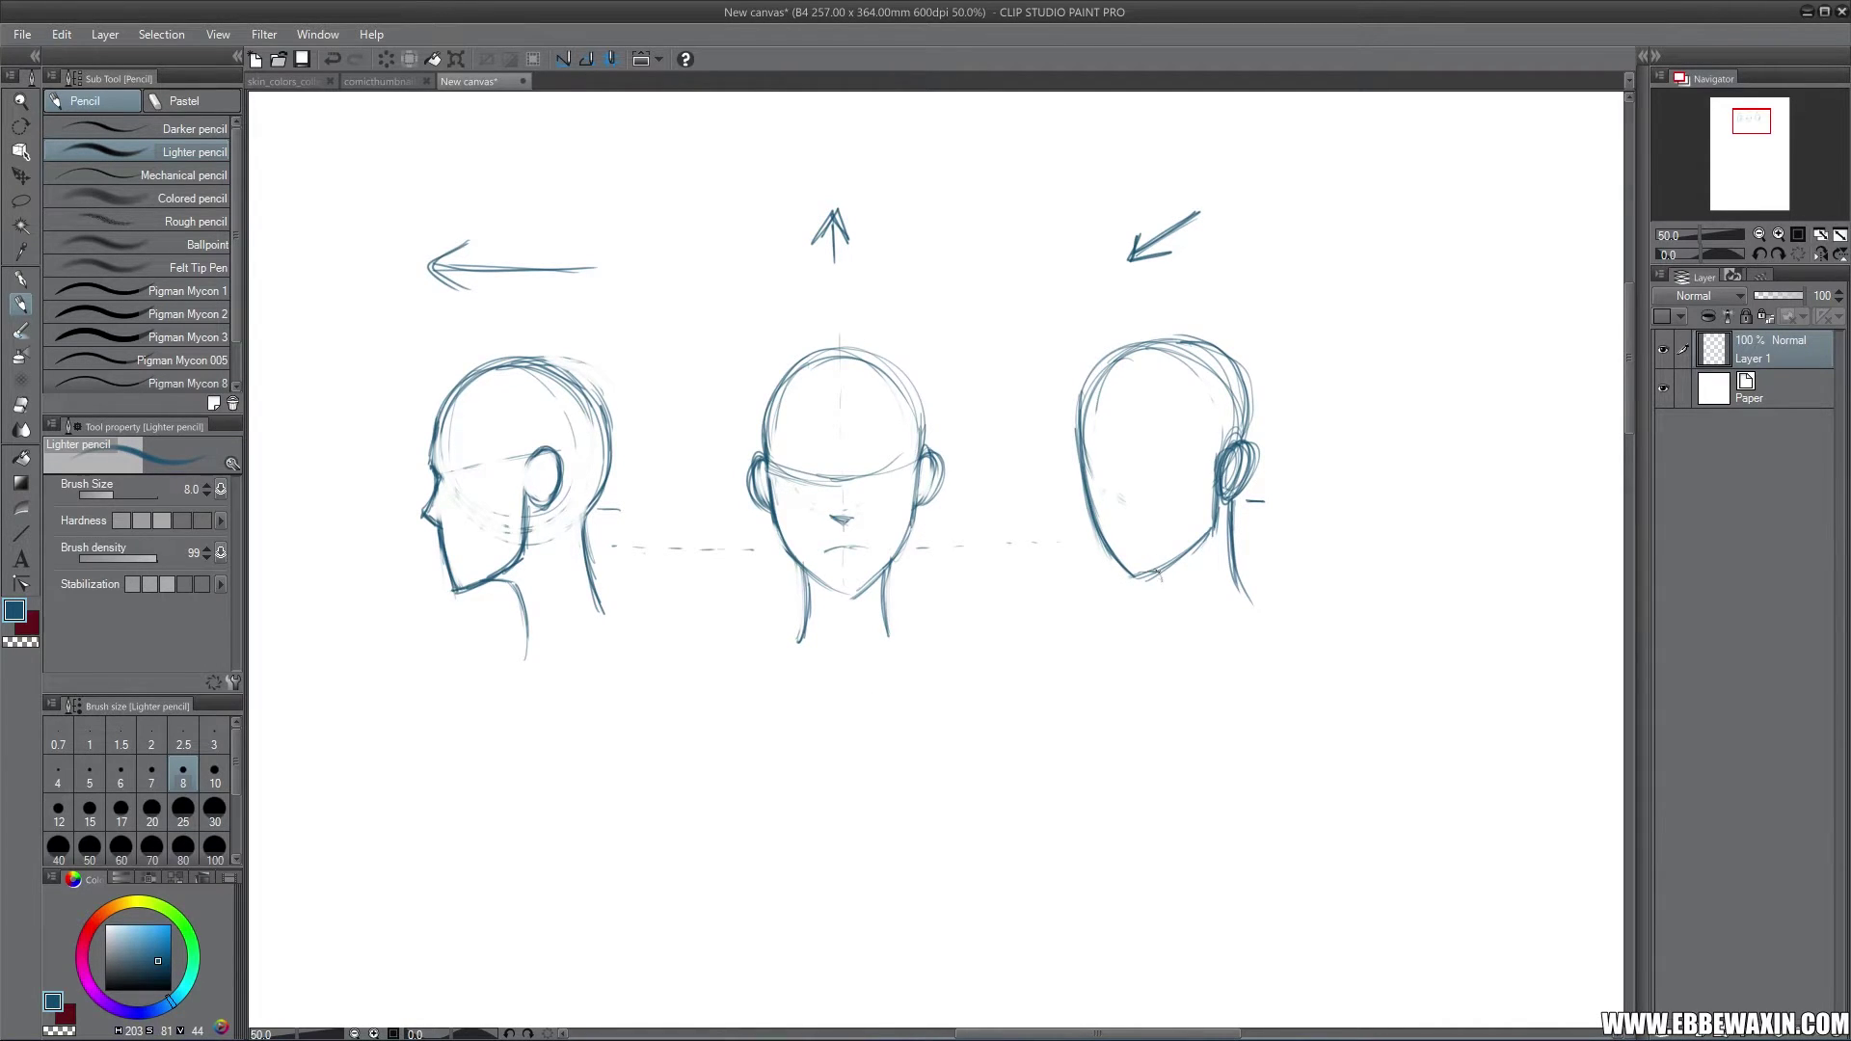
# Step: Draw the third head's front neck line and its face guidelines, and add a vertical centre line to the front-view head
pyautogui.moveTo(1157, 571)
pyautogui.mouseDown()
pyautogui.moveTo(1166, 615)
pyautogui.moveTo(1168, 581)
pyautogui.mouseUp()
pyautogui.moveTo(1231, 530); pyautogui.dragTo(1245, 596)
pyautogui.moveTo(1212, 447); pyautogui.dragTo(1162, 457)
pyautogui.moveTo(1128, 365); pyautogui.dragTo(1109, 468)
pyautogui.moveTo(835, 410); pyautogui.dragTo(839, 462)
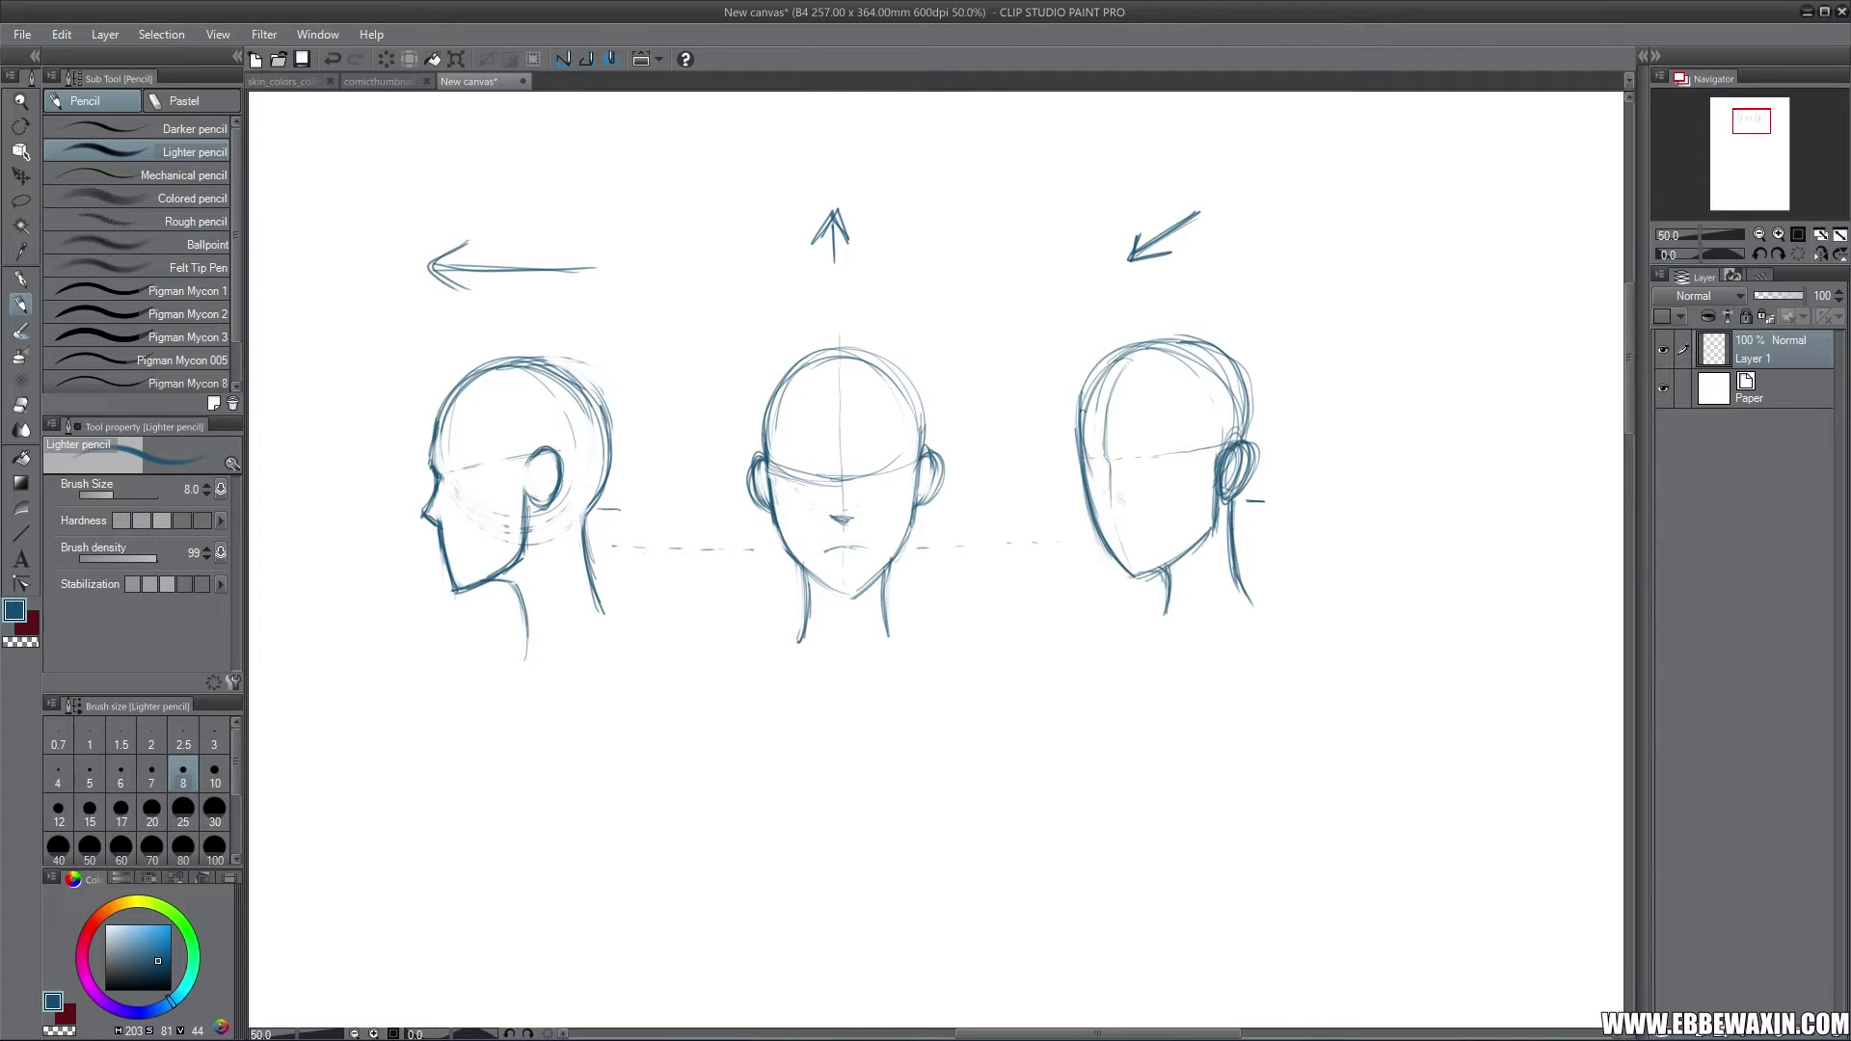
# Step: Draw round eyes, raised eyebrows, a nose and a small mouth along the third head's guidelines
pyautogui.moveTo(1076, 415); pyautogui.dragTo(1074, 450)
pyautogui.moveTo(1160, 453)
pyautogui.mouseDown()
pyautogui.moveTo(1099, 461)
pyautogui.moveTo(1109, 511)
pyautogui.mouseUp()
pyautogui.moveTo(1106, 532); pyautogui.dragTo(1139, 534)
pyautogui.moveTo(1135, 468)
pyautogui.mouseDown()
pyautogui.moveTo(1138, 442)
pyautogui.moveTo(1166, 453)
pyautogui.moveTo(1156, 480)
pyautogui.moveTo(1160, 451)
pyautogui.moveTo(1165, 475)
pyautogui.moveTo(1092, 475)
pyautogui.moveTo(1149, 434)
pyautogui.moveTo(1173, 474)
pyautogui.moveTo(1074, 455)
pyautogui.moveTo(1153, 412)
pyautogui.moveTo(1176, 432)
pyautogui.mouseUp()
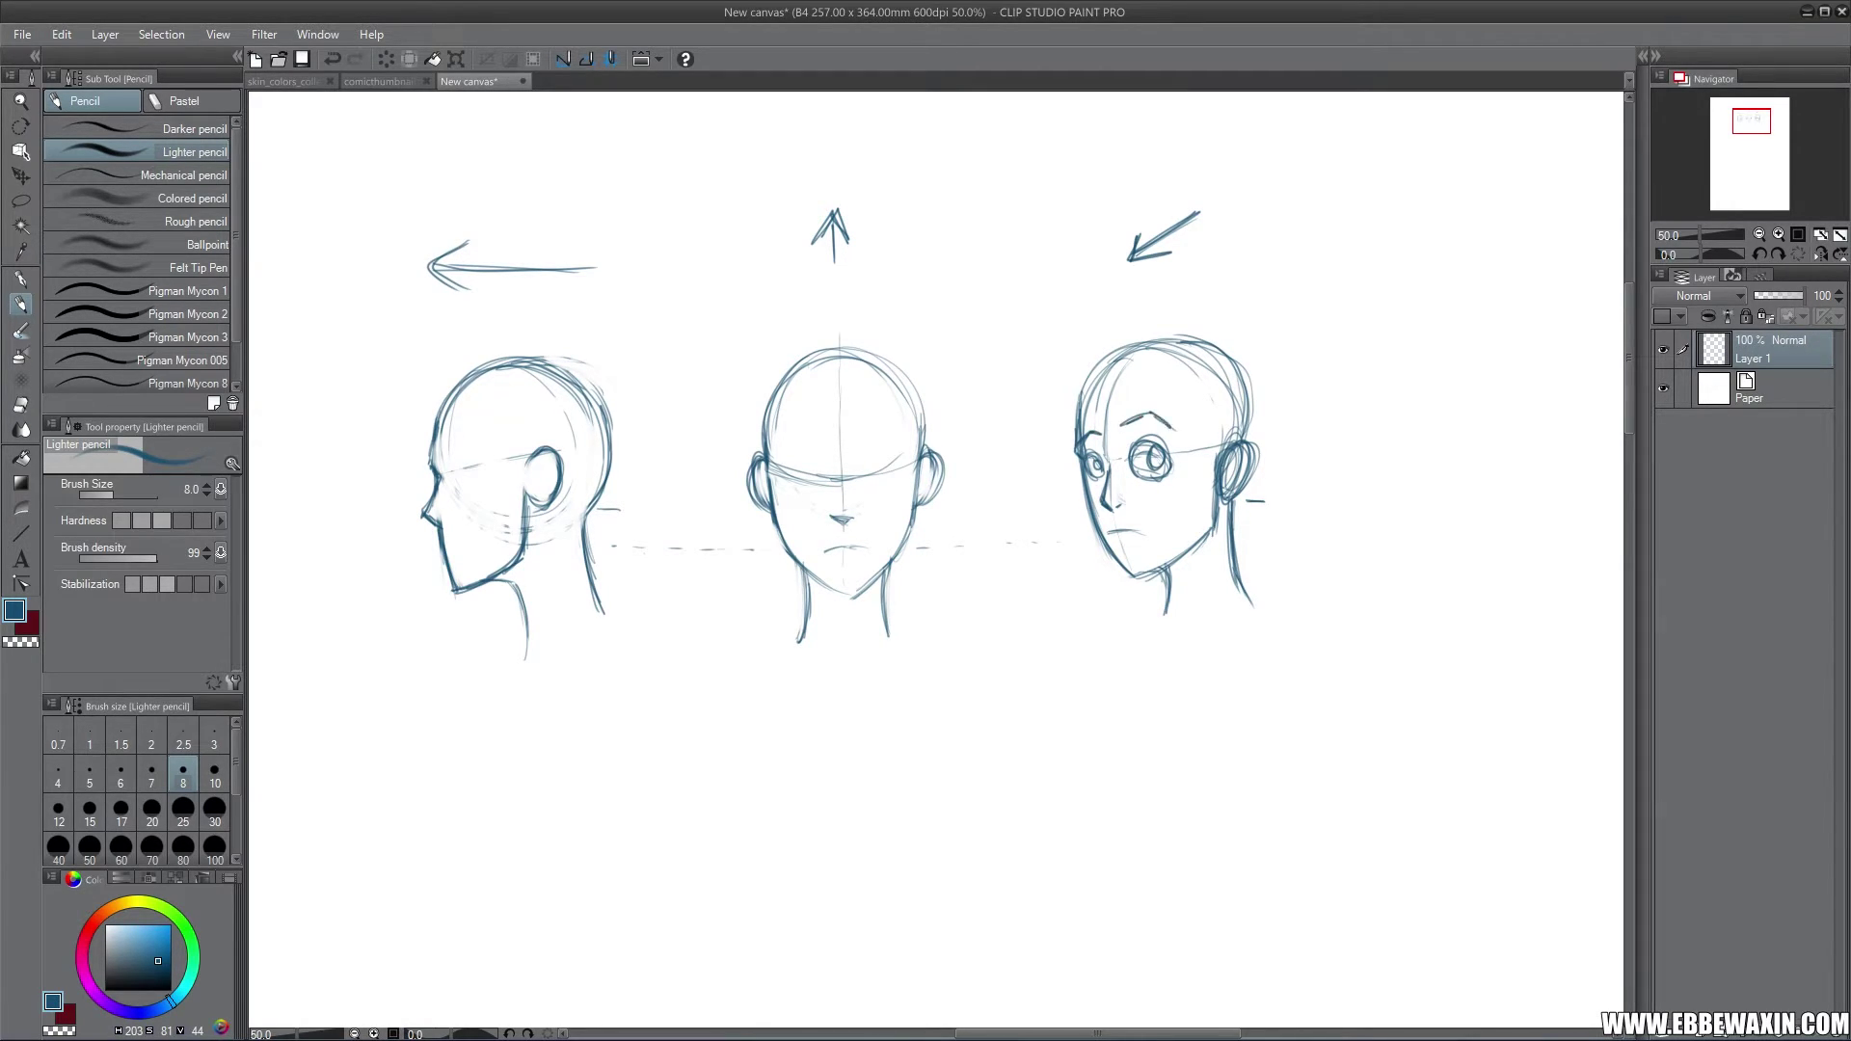
pyautogui.moveTo(1102, 498); pyautogui.dragTo(1114, 511)
# Step: Refine the third head's mouth area and erase the overlapping lines inside its ear and at the jaw corner
pyautogui.press('e')
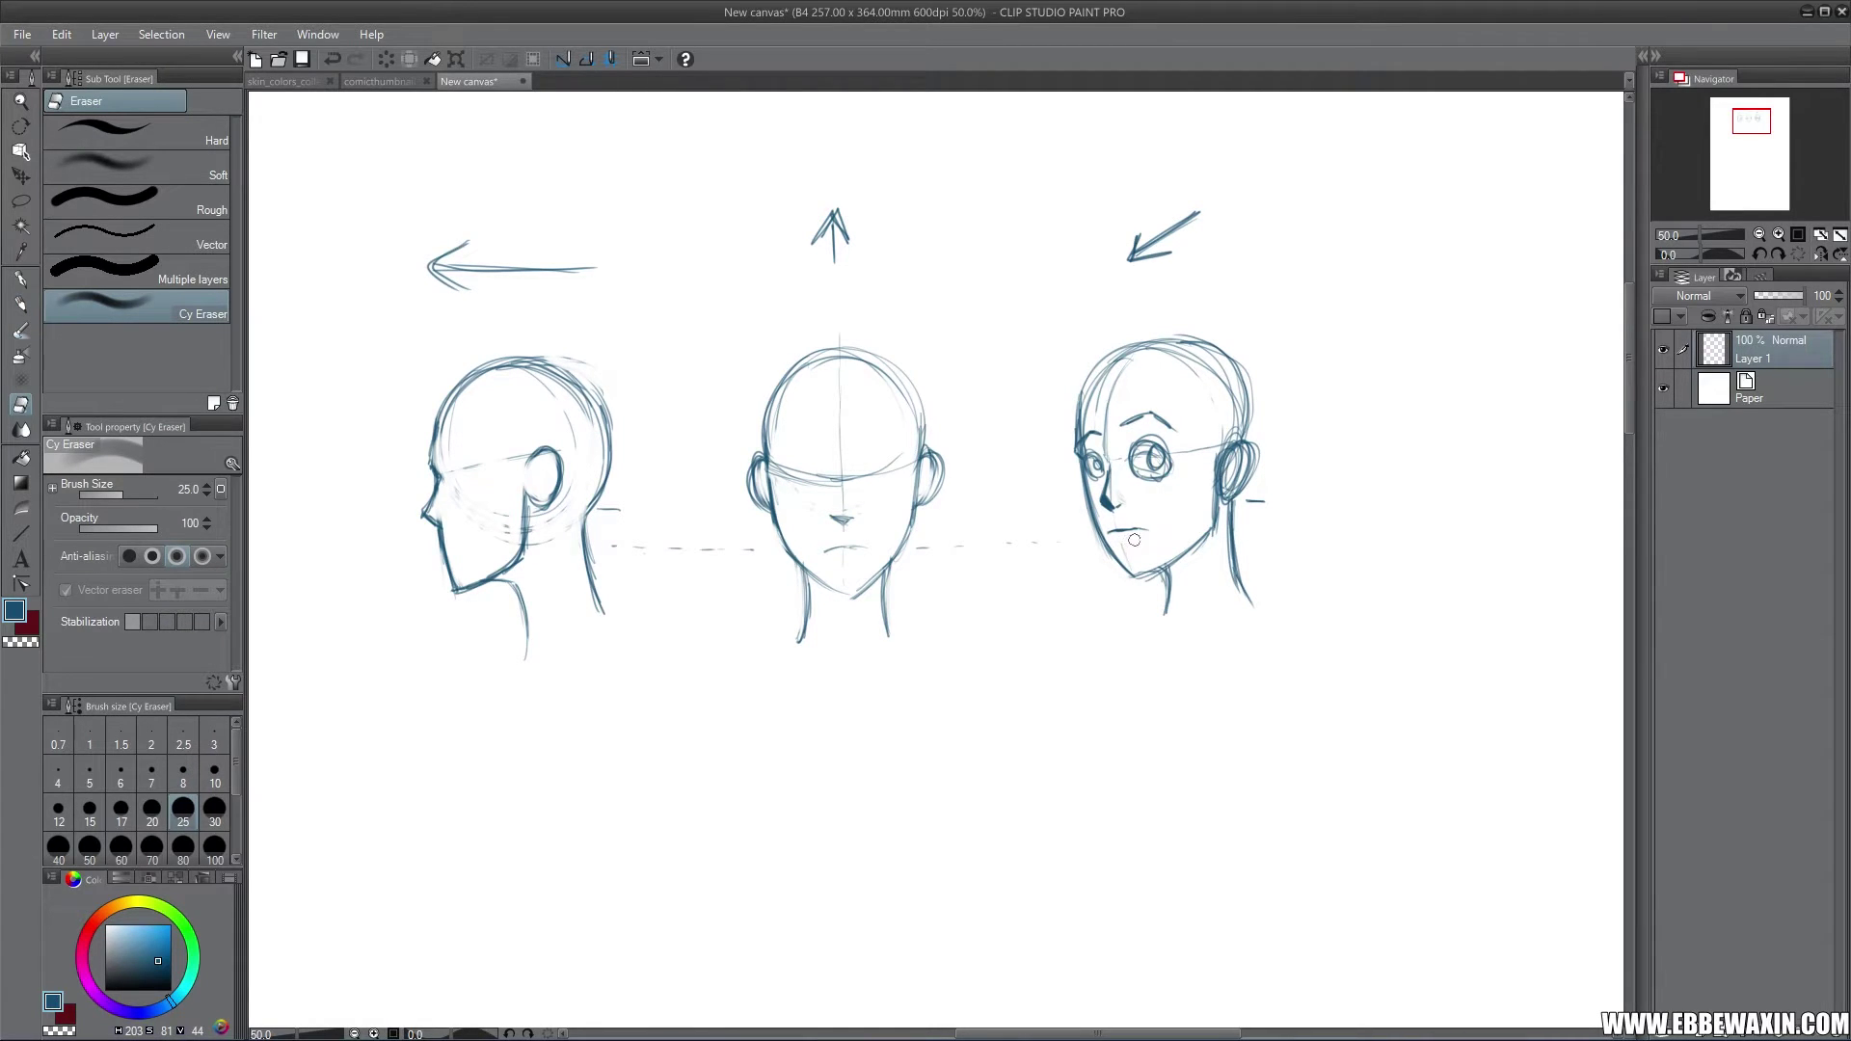
pyautogui.press('p')
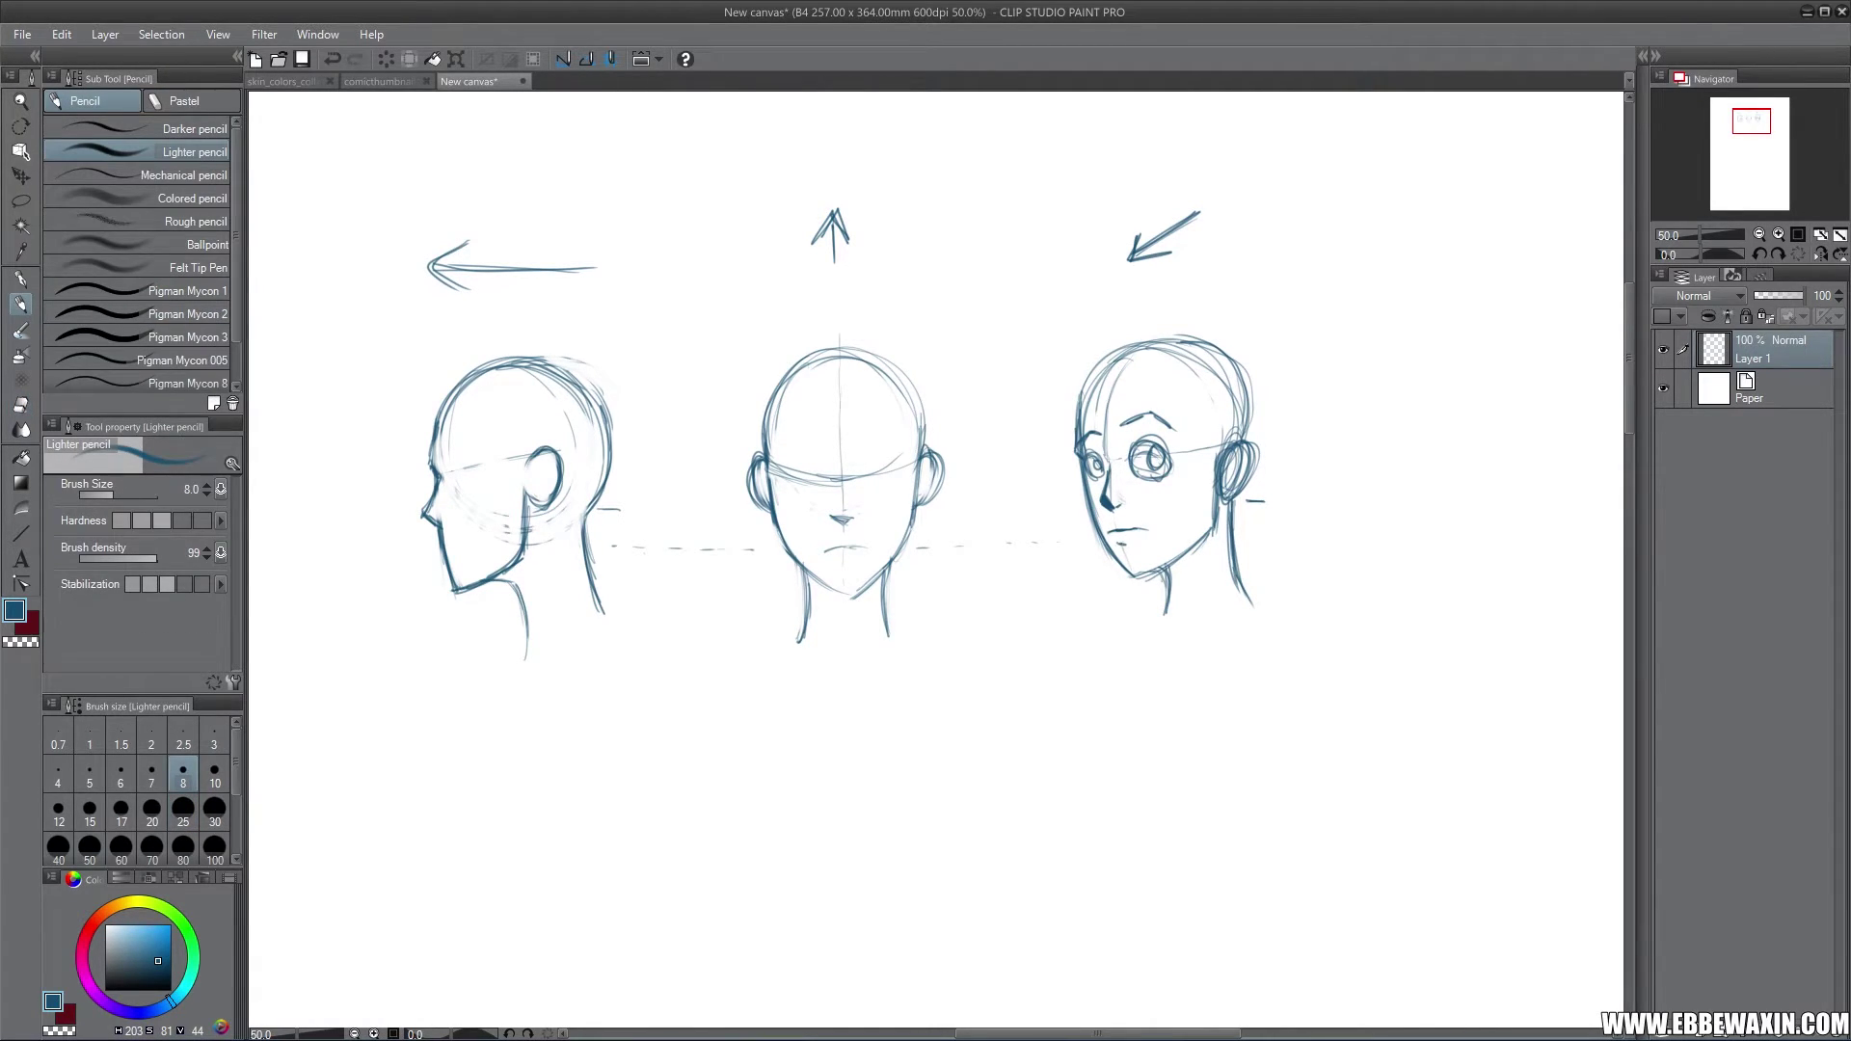
pyautogui.press('e')
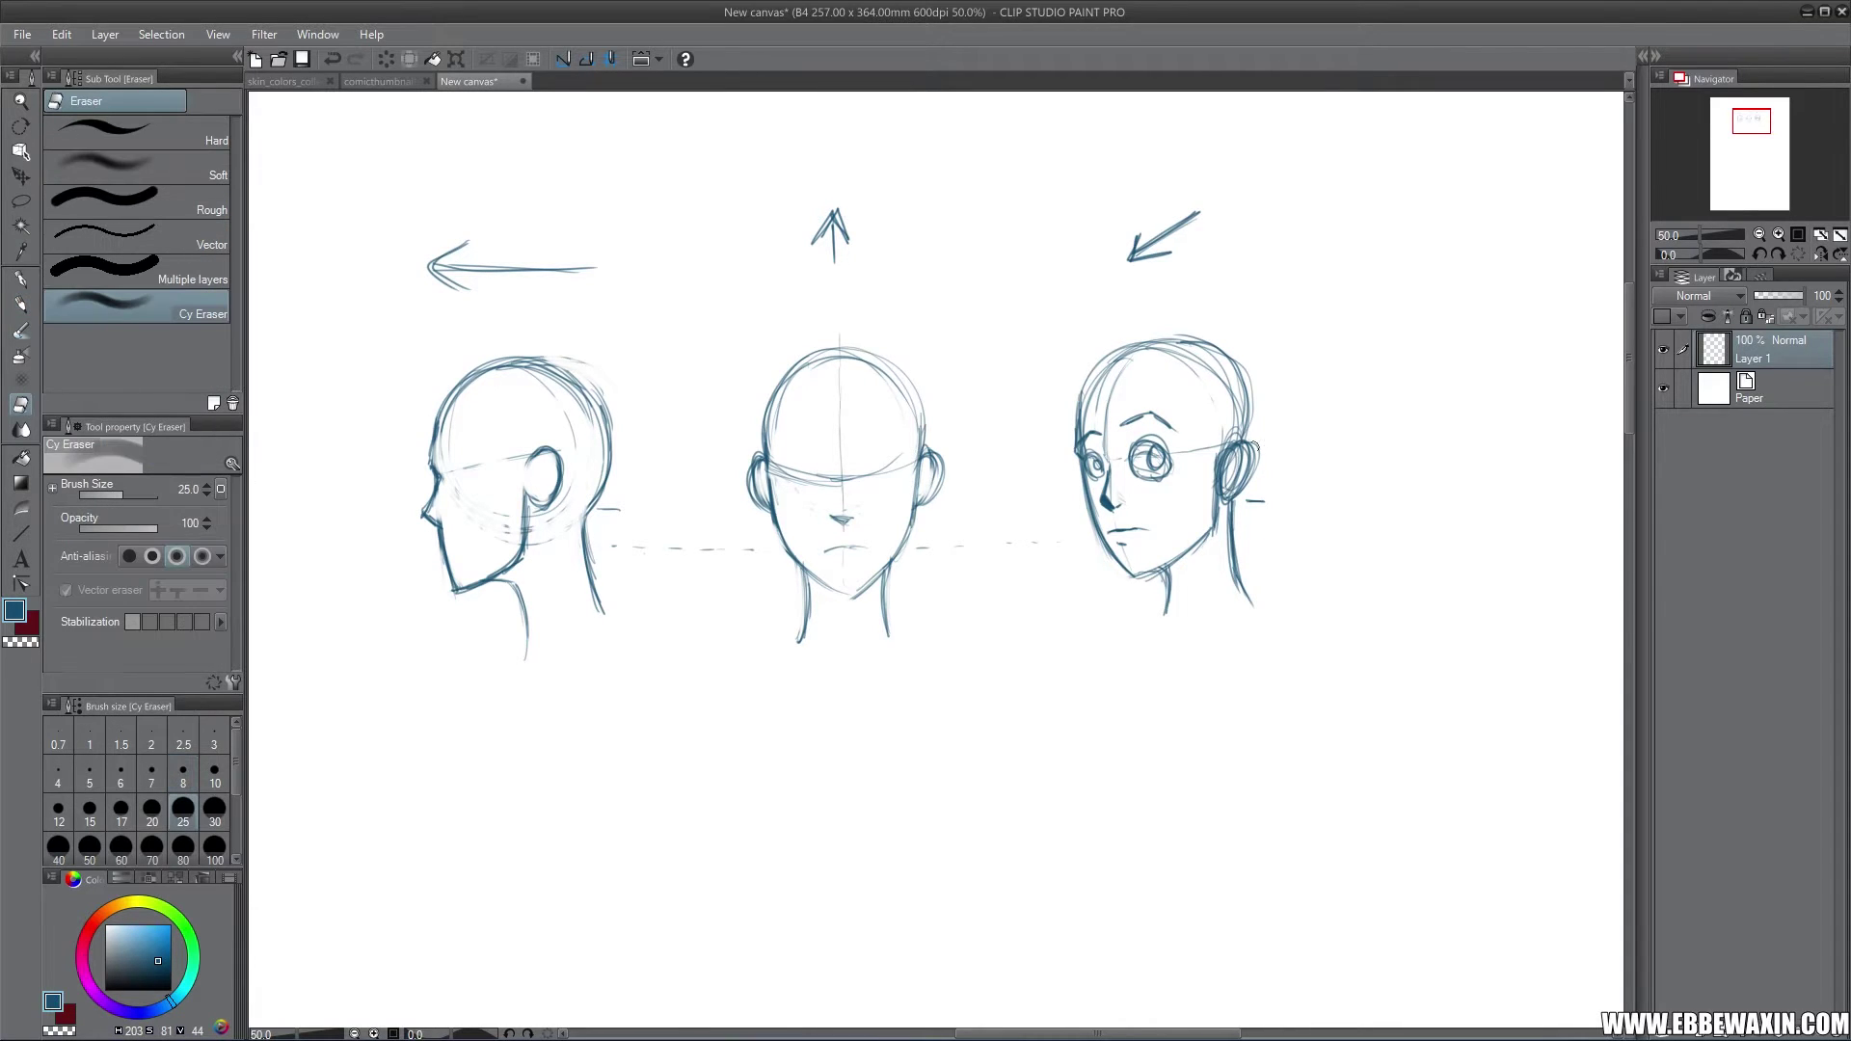
pyautogui.moveTo(1233, 486)
pyautogui.mouseDown()
pyautogui.moveTo(1220, 449)
pyautogui.moveTo(1210, 494)
pyautogui.moveTo(1226, 486)
pyautogui.moveTo(1222, 371)
pyautogui.moveTo(1216, 395)
pyautogui.moveTo(1210, 374)
pyautogui.moveTo(1104, 443)
pyautogui.moveTo(1158, 459)
pyautogui.moveTo(1215, 532)
pyautogui.mouseUp()
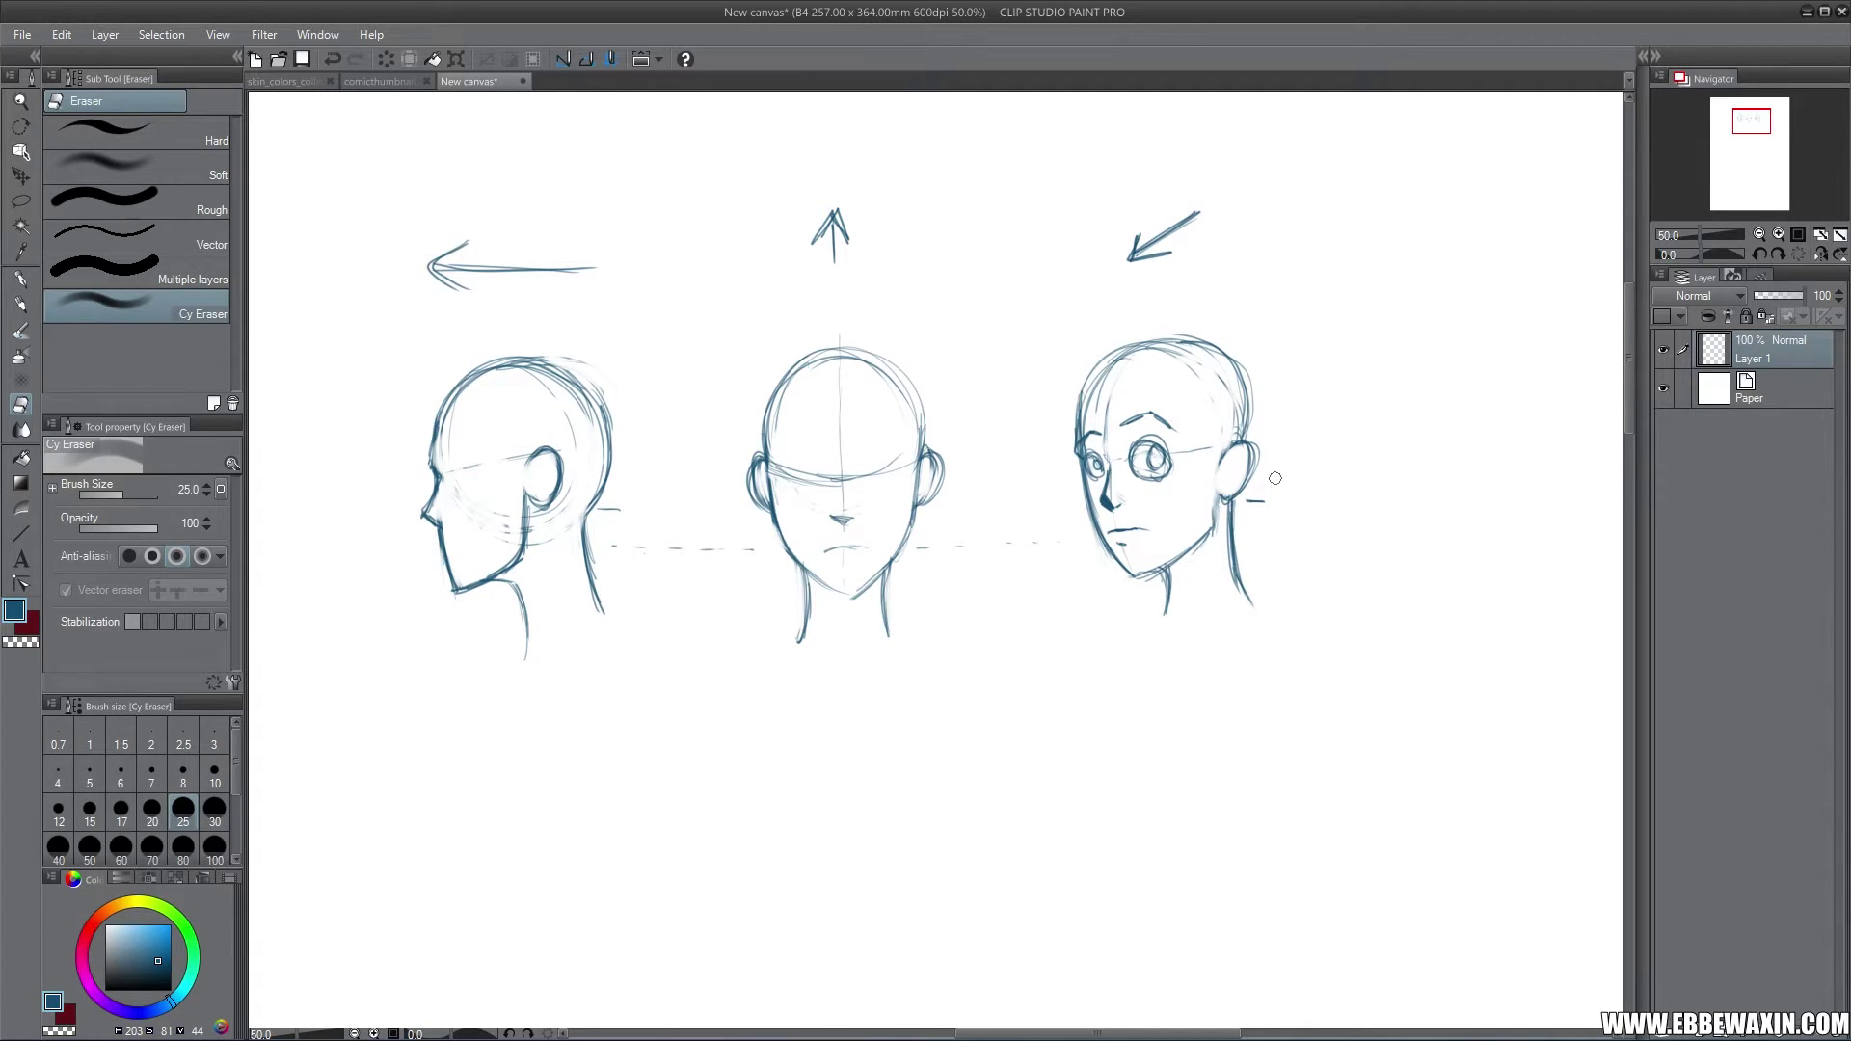
# Step: Sketch a fourth cranium circle with a curved side line in the empty area below the first and second heads
pyautogui.moveTo(1743, 130); pyautogui.dragTo(1743, 137)
pyautogui.click(21, 304)
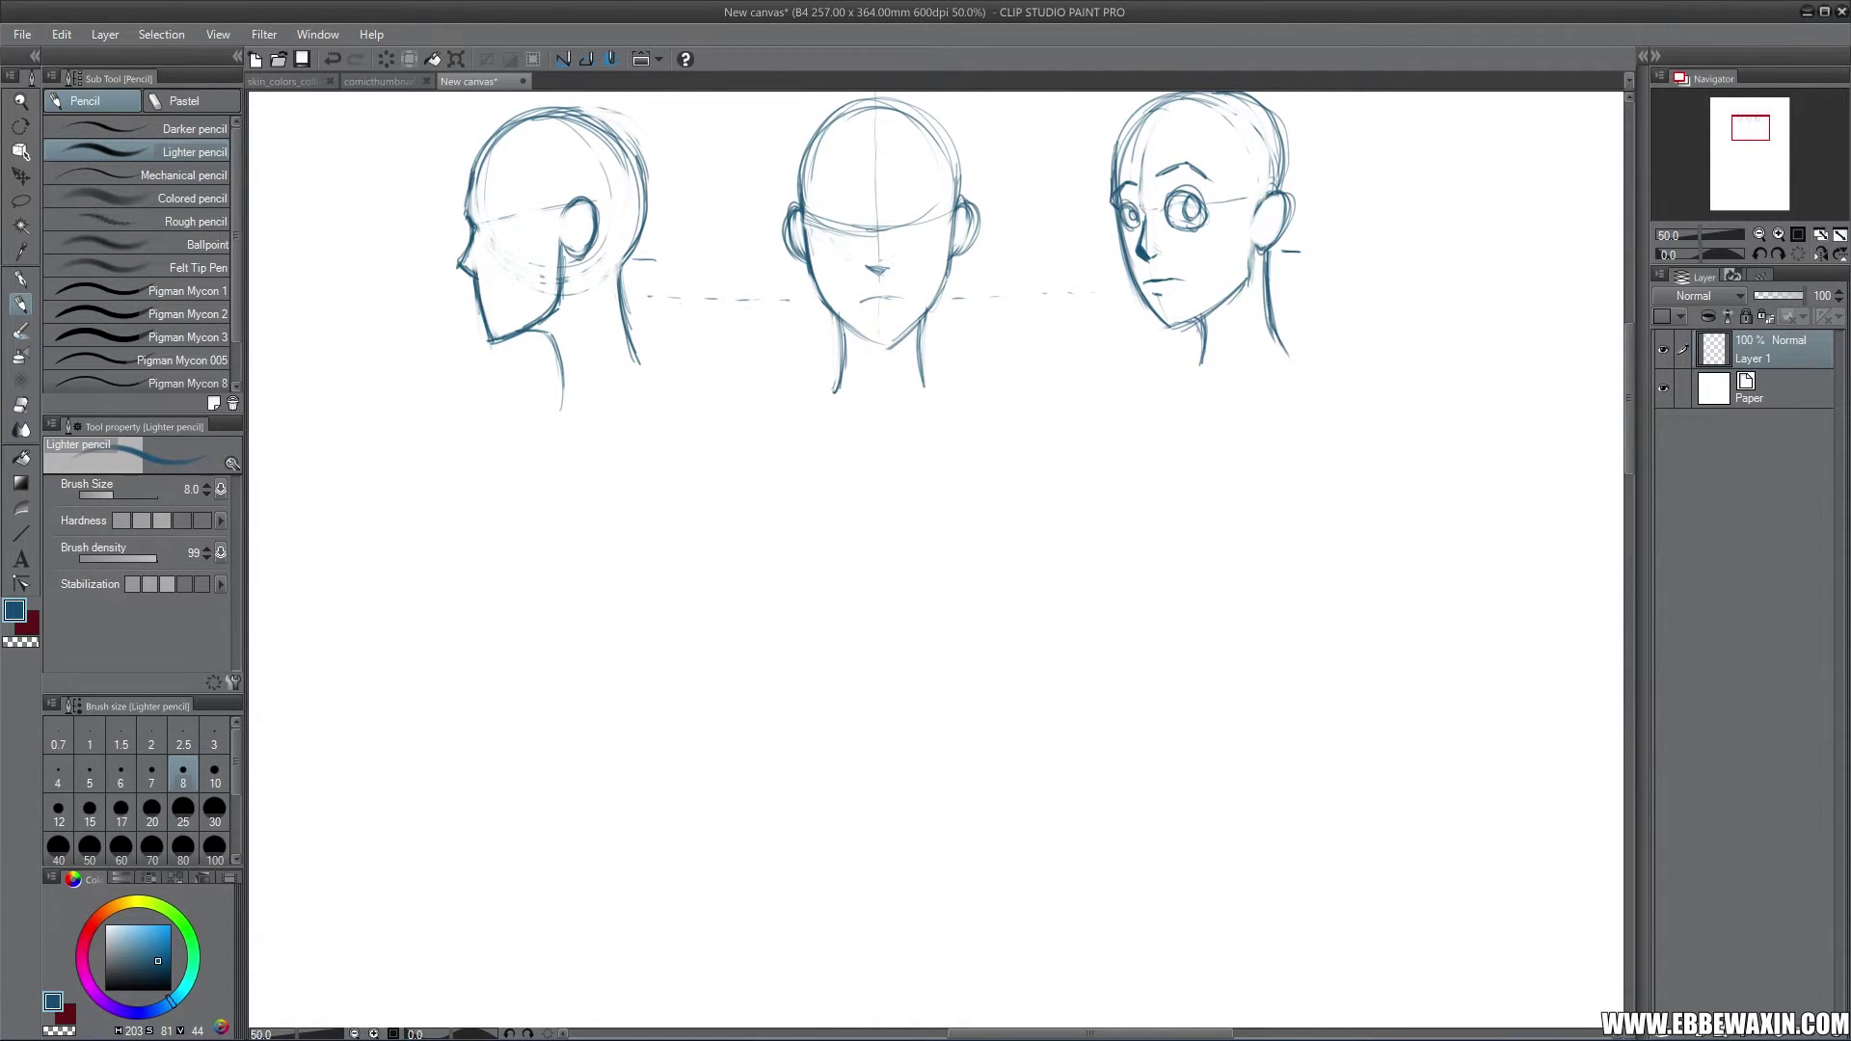
pyautogui.moveTo(679, 579)
pyautogui.mouseDown()
pyautogui.moveTo(666, 662)
pyautogui.moveTo(691, 704)
pyautogui.moveTo(771, 659)
pyautogui.mouseUp()
pyautogui.moveTo(717, 524)
pyautogui.mouseDown()
pyautogui.moveTo(694, 708)
pyautogui.moveTo(732, 689)
pyautogui.mouseUp()
pyautogui.moveTo(665, 597); pyautogui.dragTo(819, 607)
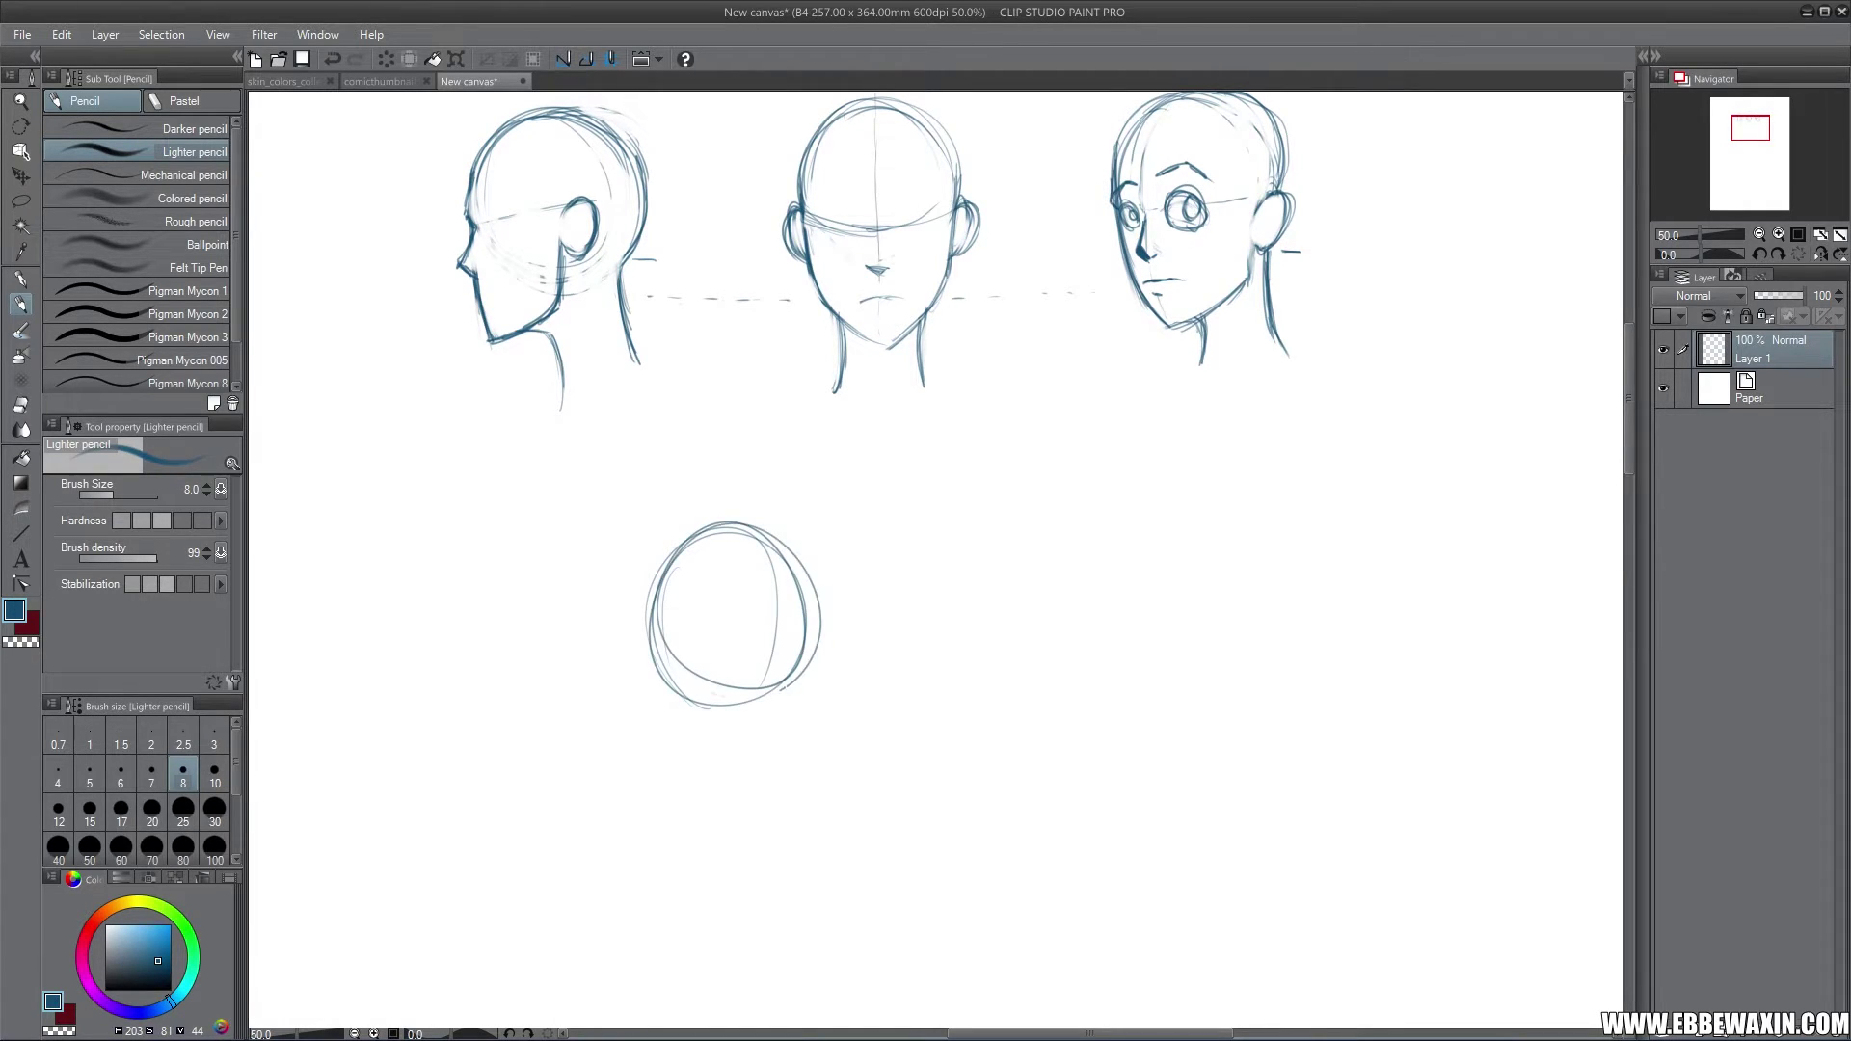
# Step: Draw the sides of the fourth head's face down from the circle and taper the jaw to a pointed chin
pyautogui.moveTo(733, 528); pyautogui.dragTo(665, 689)
pyautogui.moveTo(651, 607)
pyautogui.mouseDown()
pyautogui.moveTo(682, 729)
pyautogui.moveTo(740, 766)
pyautogui.mouseUp()
pyautogui.moveTo(655, 692); pyautogui.dragTo(739, 766)
pyautogui.moveTo(648, 642)
pyautogui.mouseDown()
pyautogui.moveTo(676, 718)
pyautogui.moveTo(785, 734)
pyautogui.moveTo(809, 705)
pyautogui.mouseUp()
pyautogui.moveTo(822, 605); pyautogui.dragTo(806, 702)
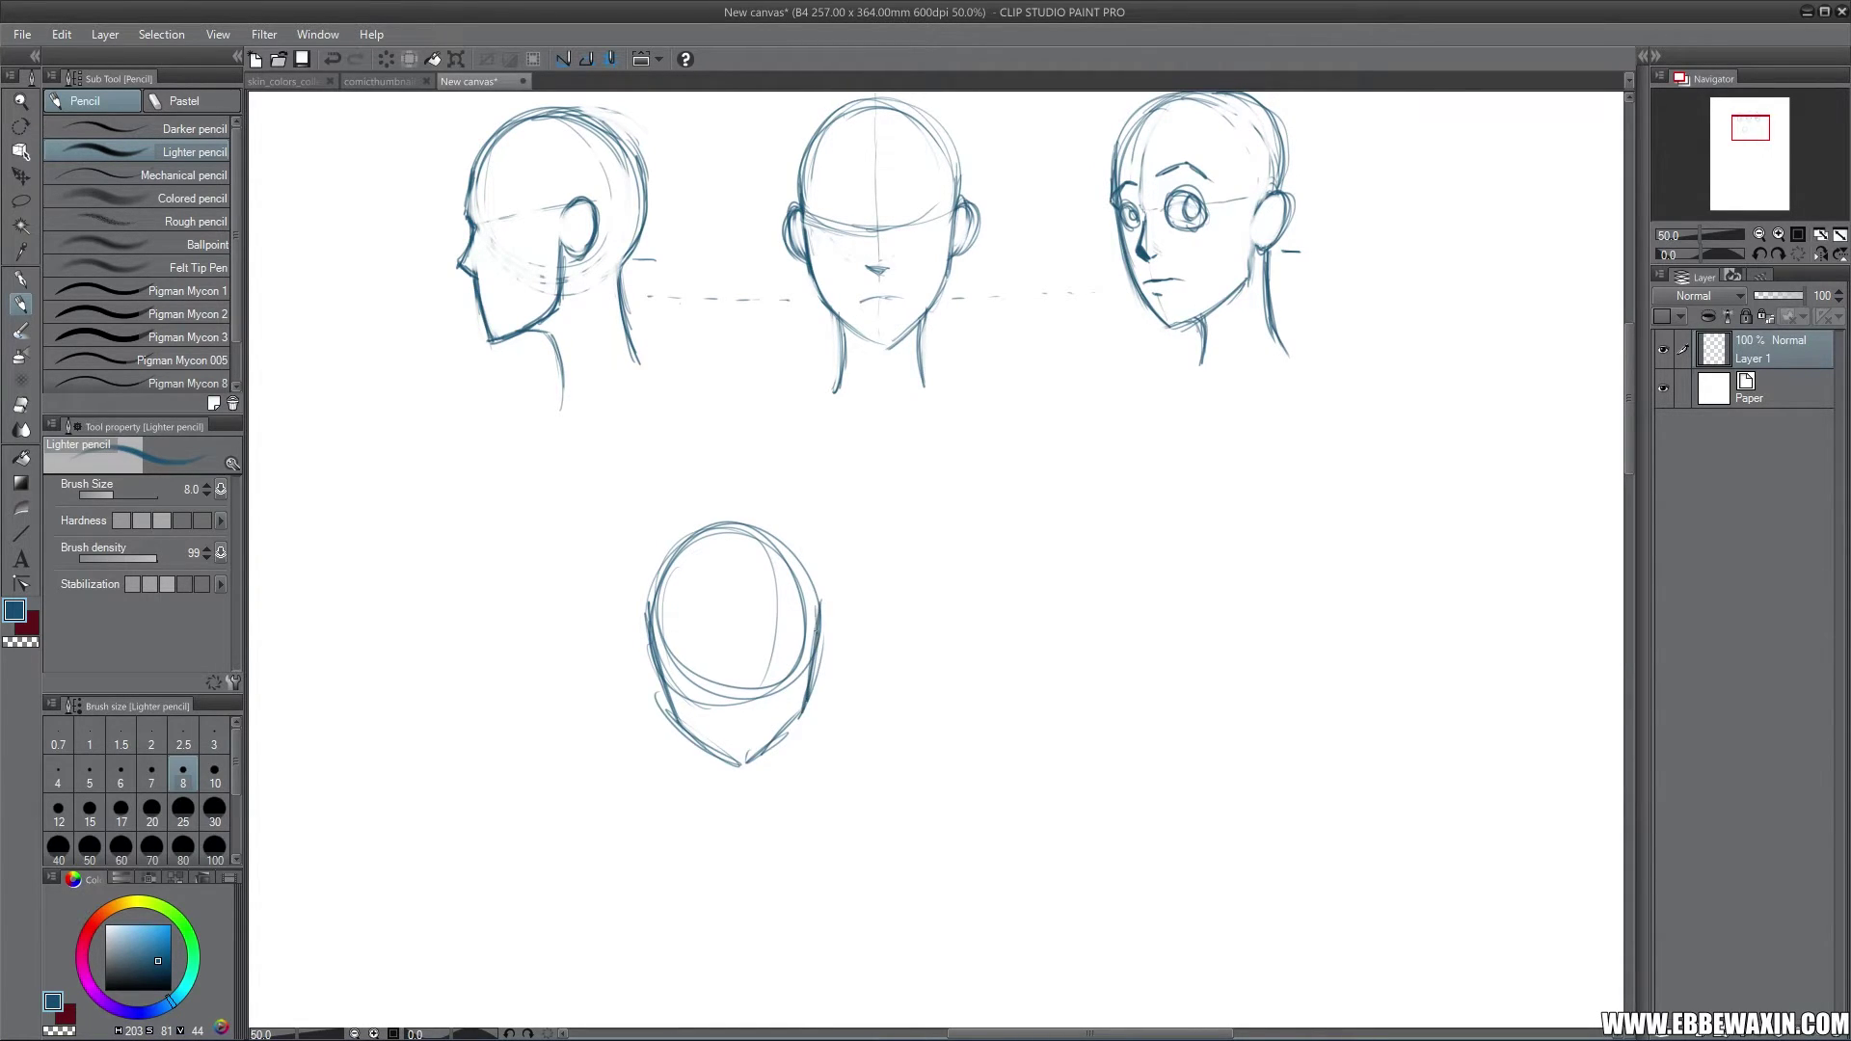
# Step: Strengthen the fourth head's cranium outline and add two large eye circles and an ear on each side
pyautogui.moveTo(800, 569); pyautogui.dragTo(818, 634)
pyautogui.moveTo(746, 526)
pyautogui.mouseDown()
pyautogui.moveTo(806, 577)
pyautogui.moveTo(812, 616)
pyautogui.mouseUp()
pyautogui.moveTo(730, 525)
pyautogui.mouseDown()
pyautogui.moveTo(820, 608)
pyautogui.moveTo(710, 535)
pyautogui.moveTo(649, 601)
pyautogui.moveTo(666, 699)
pyautogui.moveTo(647, 612)
pyautogui.moveTo(665, 704)
pyautogui.moveTo(739, 761)
pyautogui.mouseUp()
pyautogui.moveTo(684, 683)
pyautogui.mouseDown()
pyautogui.moveTo(675, 656)
pyautogui.moveTo(713, 663)
pyautogui.moveTo(680, 677)
pyautogui.moveTo(701, 696)
pyautogui.moveTo(800, 644)
pyautogui.mouseUp()
pyautogui.moveTo(655, 665); pyautogui.dragTo(656, 696)
pyautogui.moveTo(812, 657)
pyautogui.mouseDown()
pyautogui.moveTo(810, 694)
pyautogui.moveTo(833, 661)
pyautogui.mouseUp()
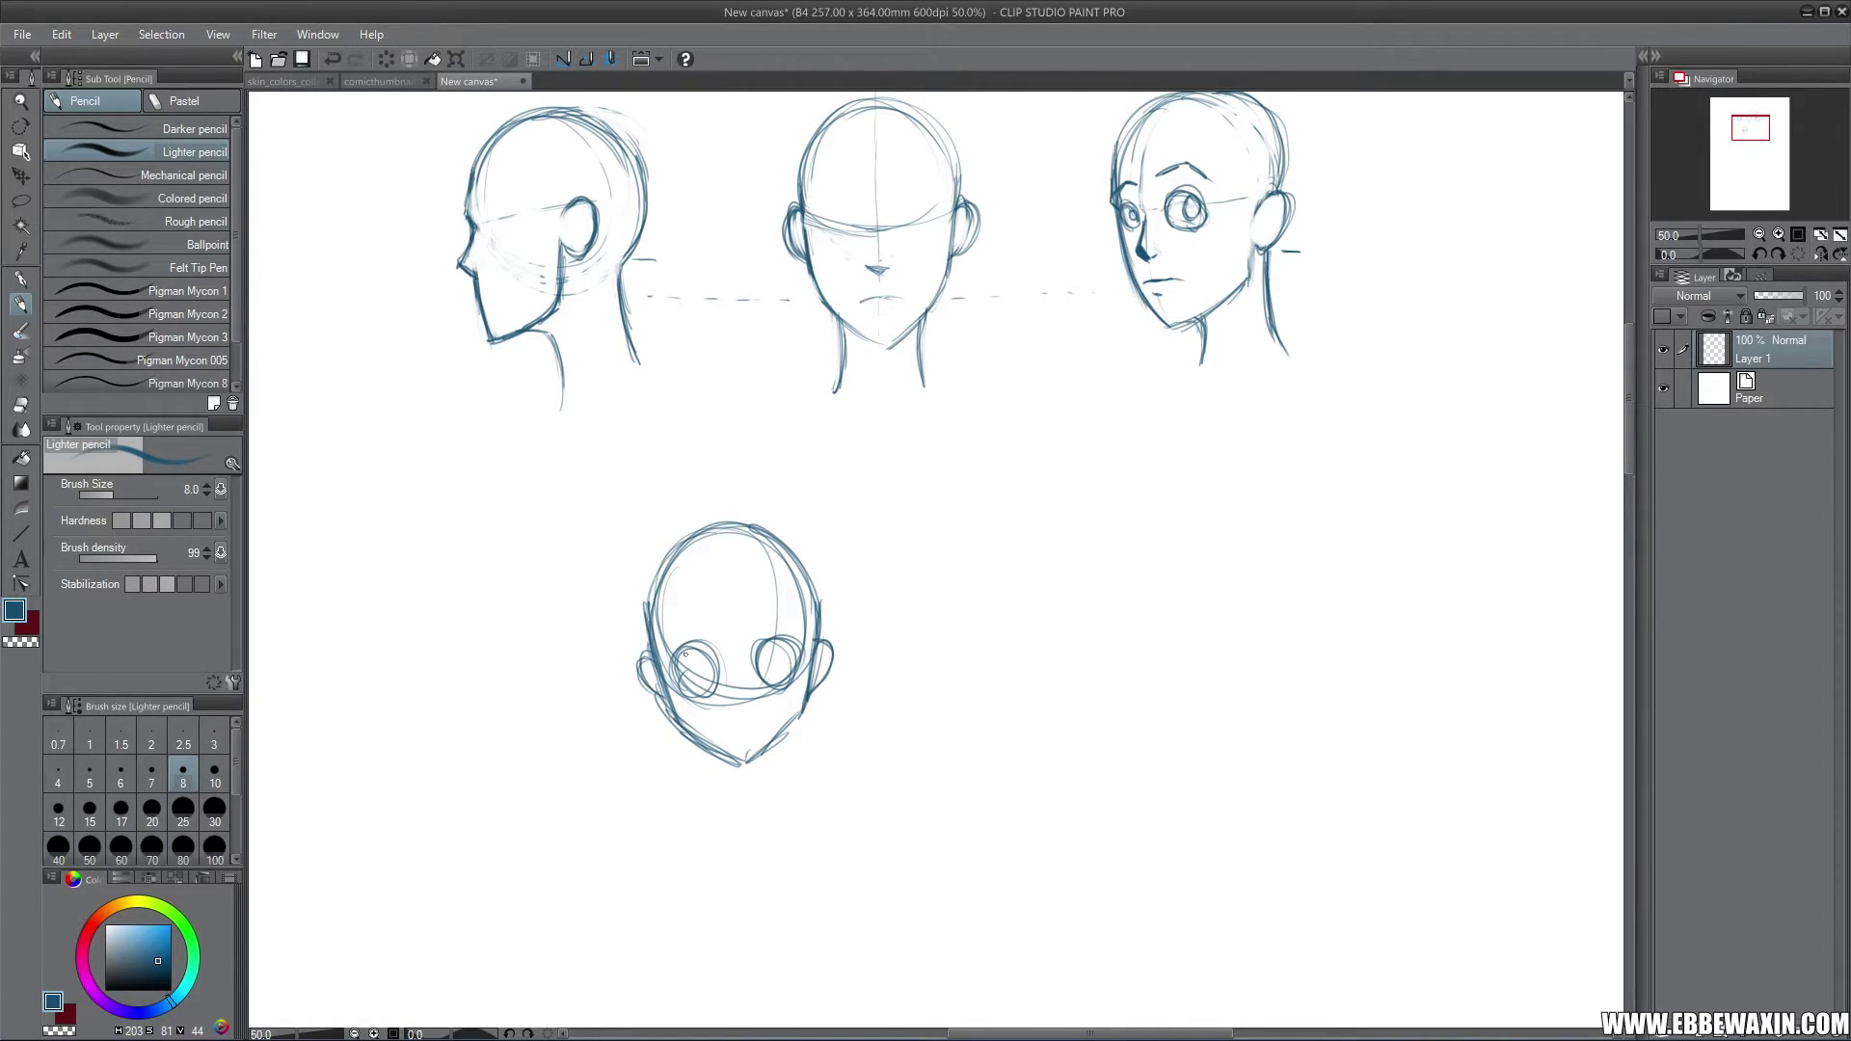
# Step: Erase the construction lines inside the fourth head's face and around its eye circles
pyautogui.click(29, 403)
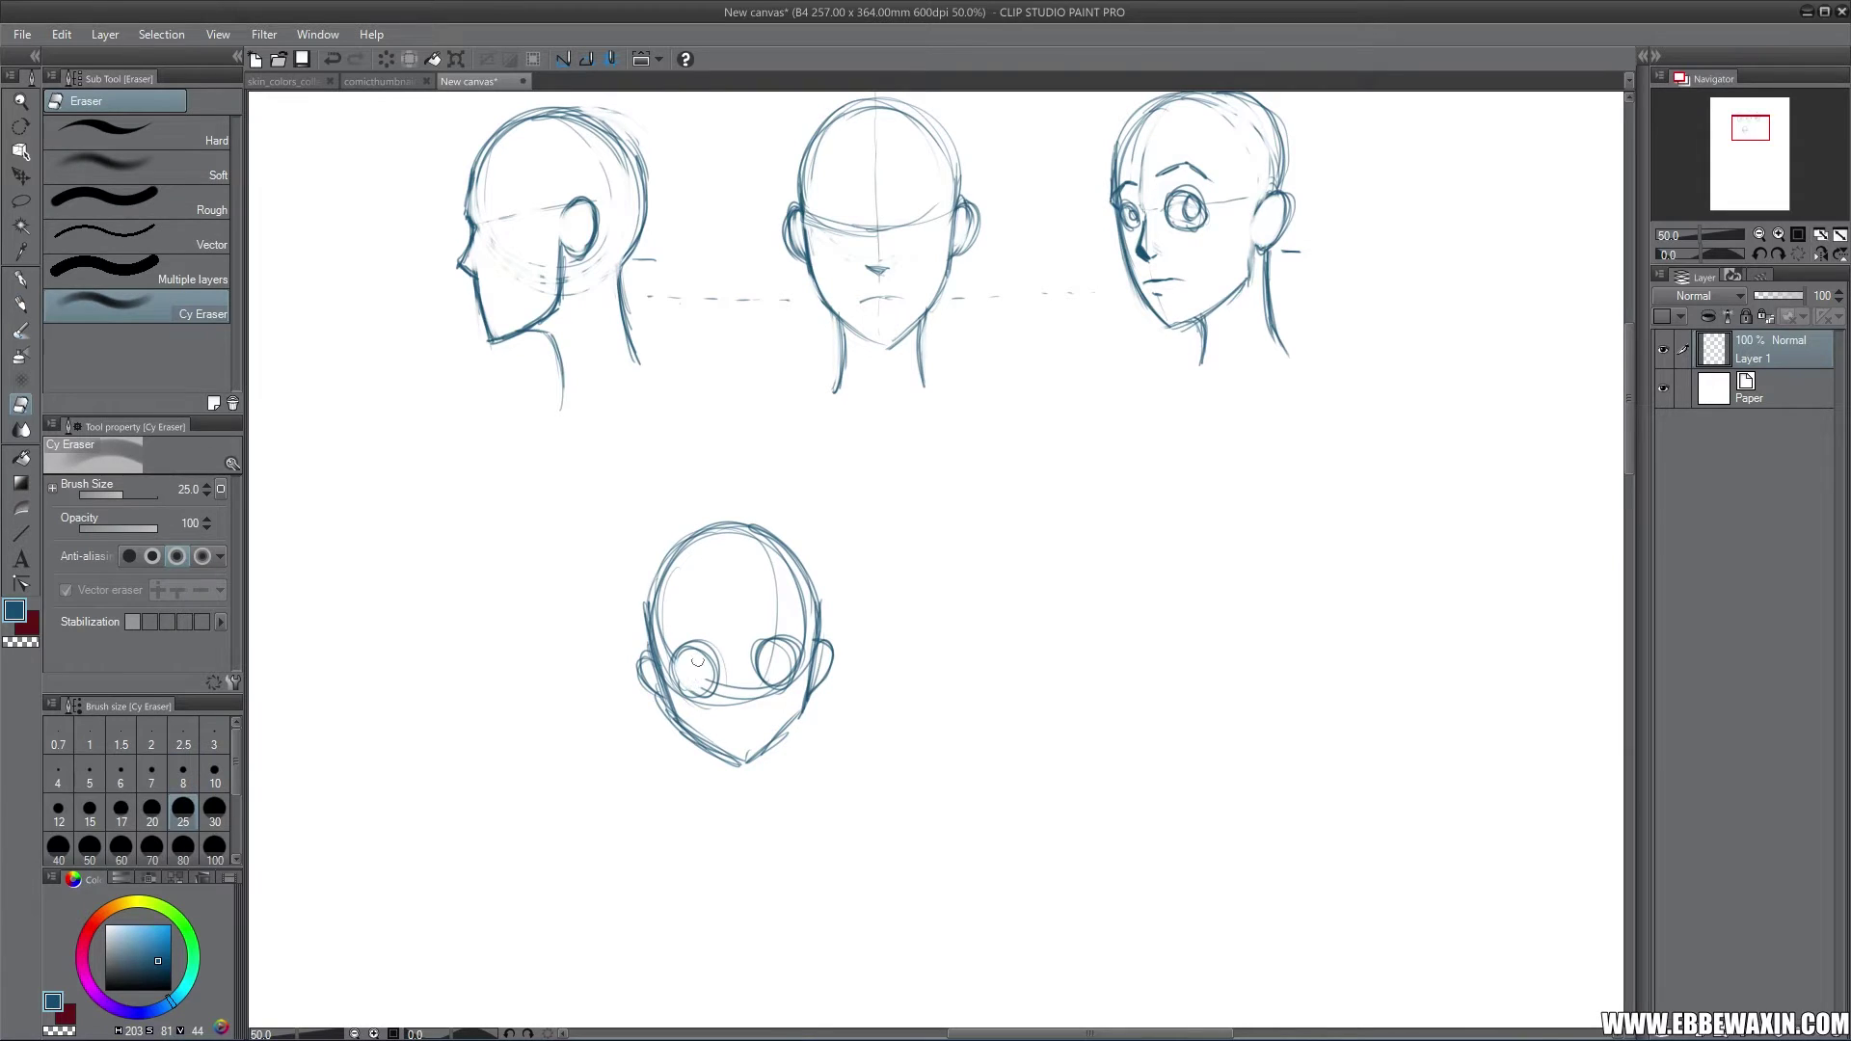
pyautogui.moveTo(697, 680)
pyautogui.mouseDown()
pyautogui.moveTo(776, 651)
pyautogui.moveTo(752, 694)
pyautogui.moveTo(663, 654)
pyautogui.moveTo(662, 584)
pyautogui.mouseUp()
pyautogui.moveTo(776, 622)
pyautogui.mouseDown()
pyautogui.moveTo(759, 548)
pyautogui.moveTo(797, 600)
pyautogui.moveTo(805, 643)
pyautogui.moveTo(767, 552)
pyautogui.moveTo(802, 669)
pyautogui.moveTo(784, 657)
pyautogui.moveTo(685, 740)
pyautogui.moveTo(770, 757)
pyautogui.mouseUp()
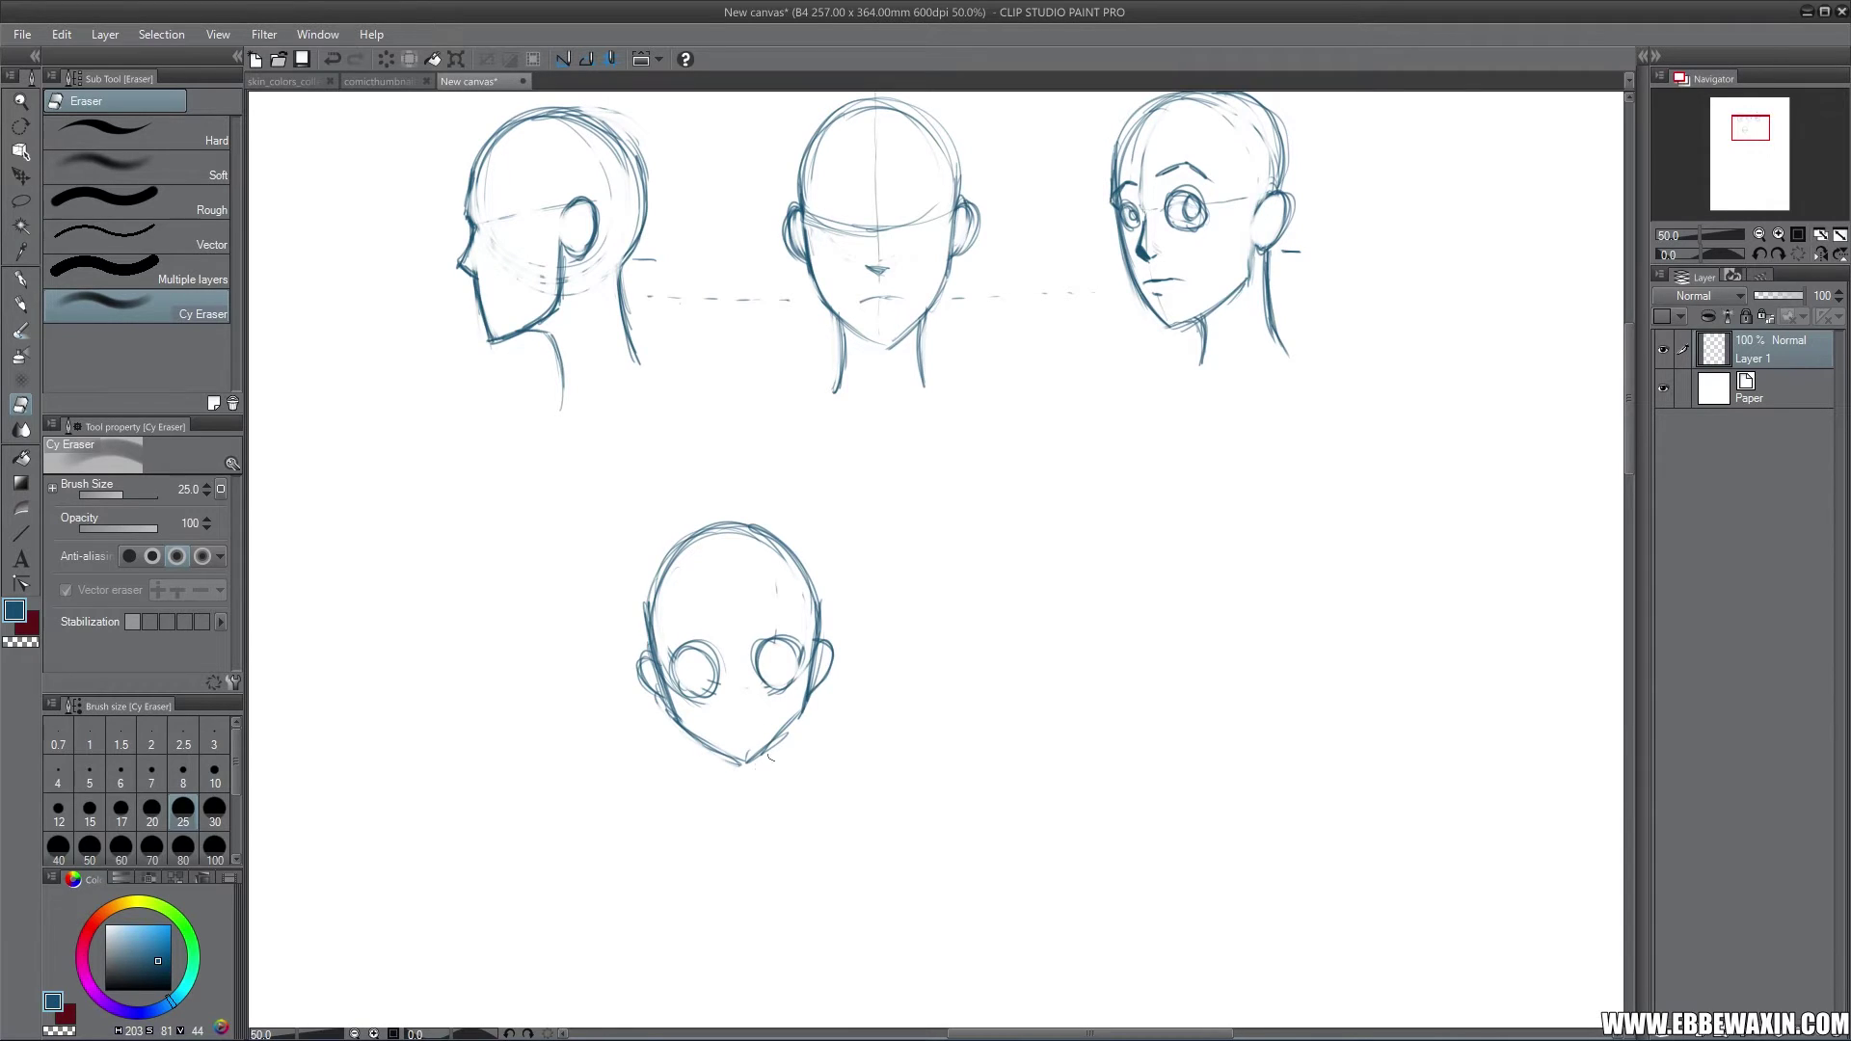
# Step: Draw irises, worried slanted eyebrows, a nose and a tilted mouth on the fourth head
pyautogui.click(20, 304)
pyautogui.moveTo(694, 667)
pyautogui.mouseDown()
pyautogui.moveTo(703, 680)
pyautogui.moveTo(709, 656)
pyautogui.moveTo(702, 684)
pyautogui.moveTo(795, 651)
pyautogui.mouseUp()
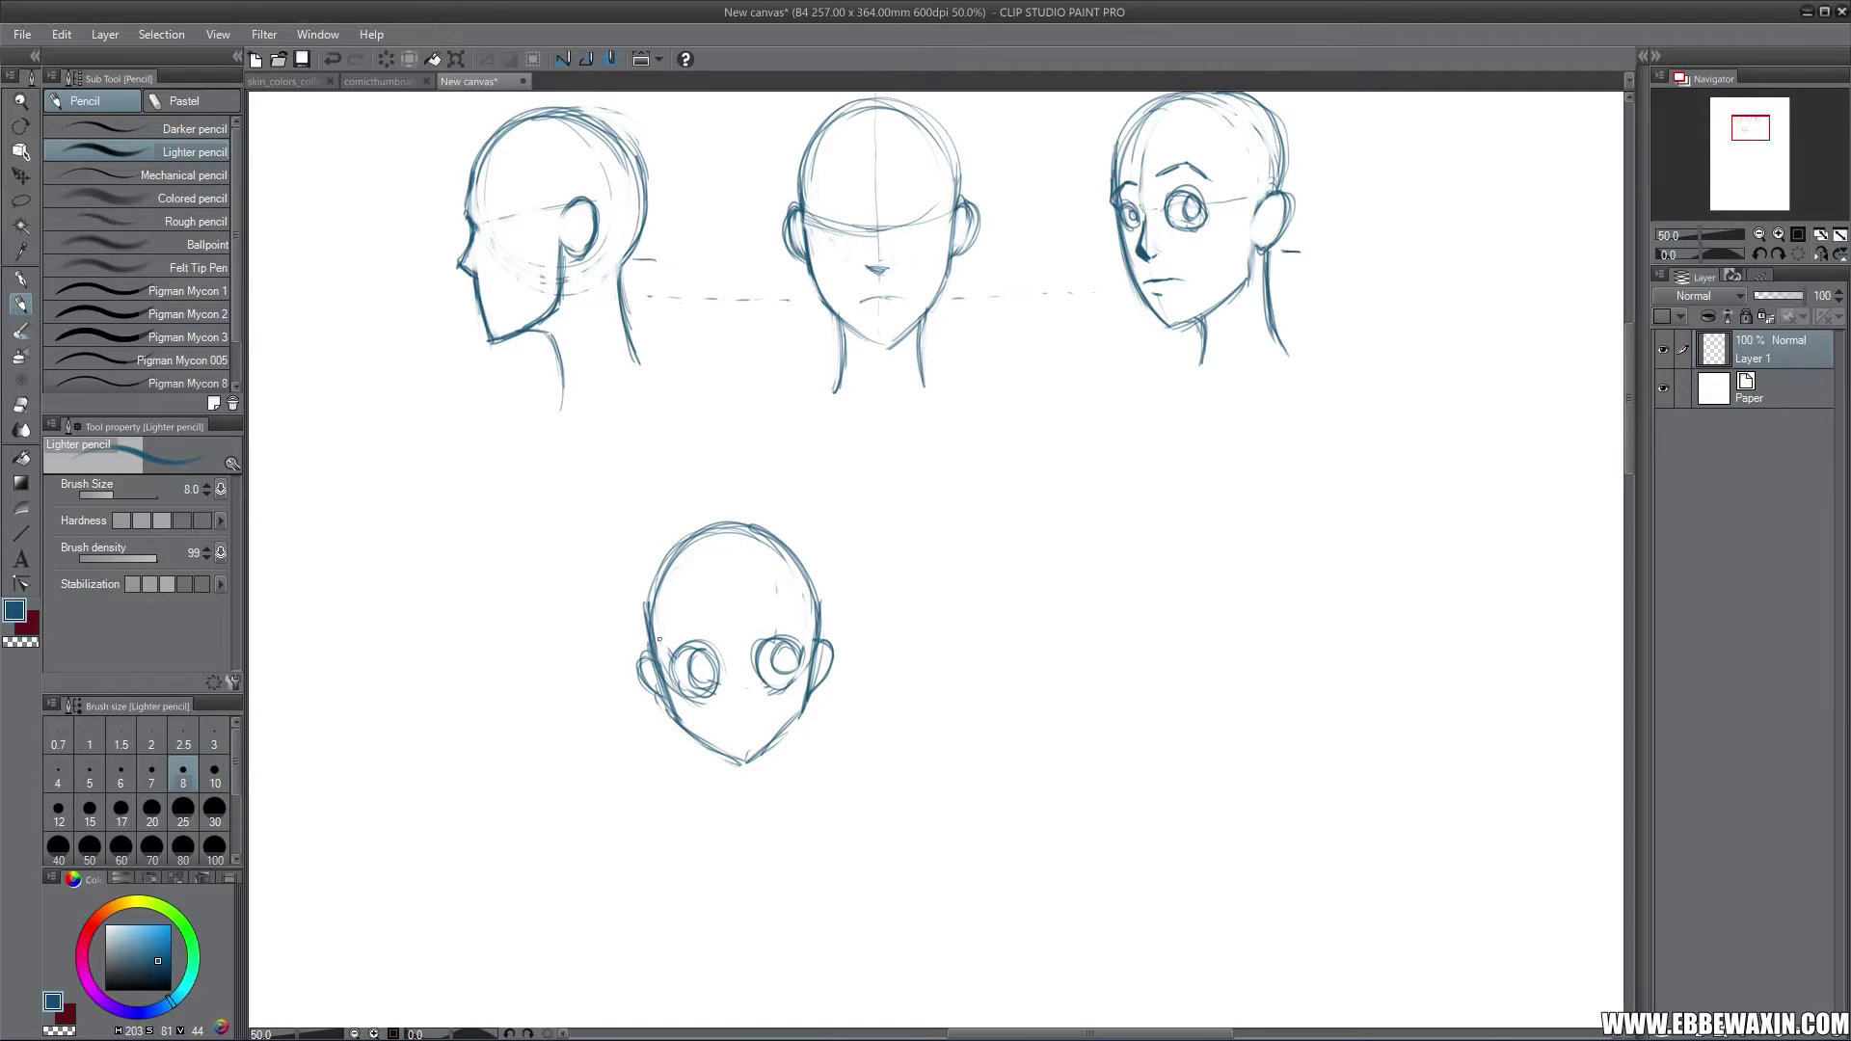
pyautogui.moveTo(660, 639)
pyautogui.mouseDown()
pyautogui.moveTo(728, 612)
pyautogui.moveTo(802, 636)
pyautogui.moveTo(770, 635)
pyautogui.mouseUp()
pyautogui.moveTo(726, 669); pyautogui.dragTo(734, 701)
pyautogui.moveTo(718, 730); pyautogui.dragTo(777, 714)
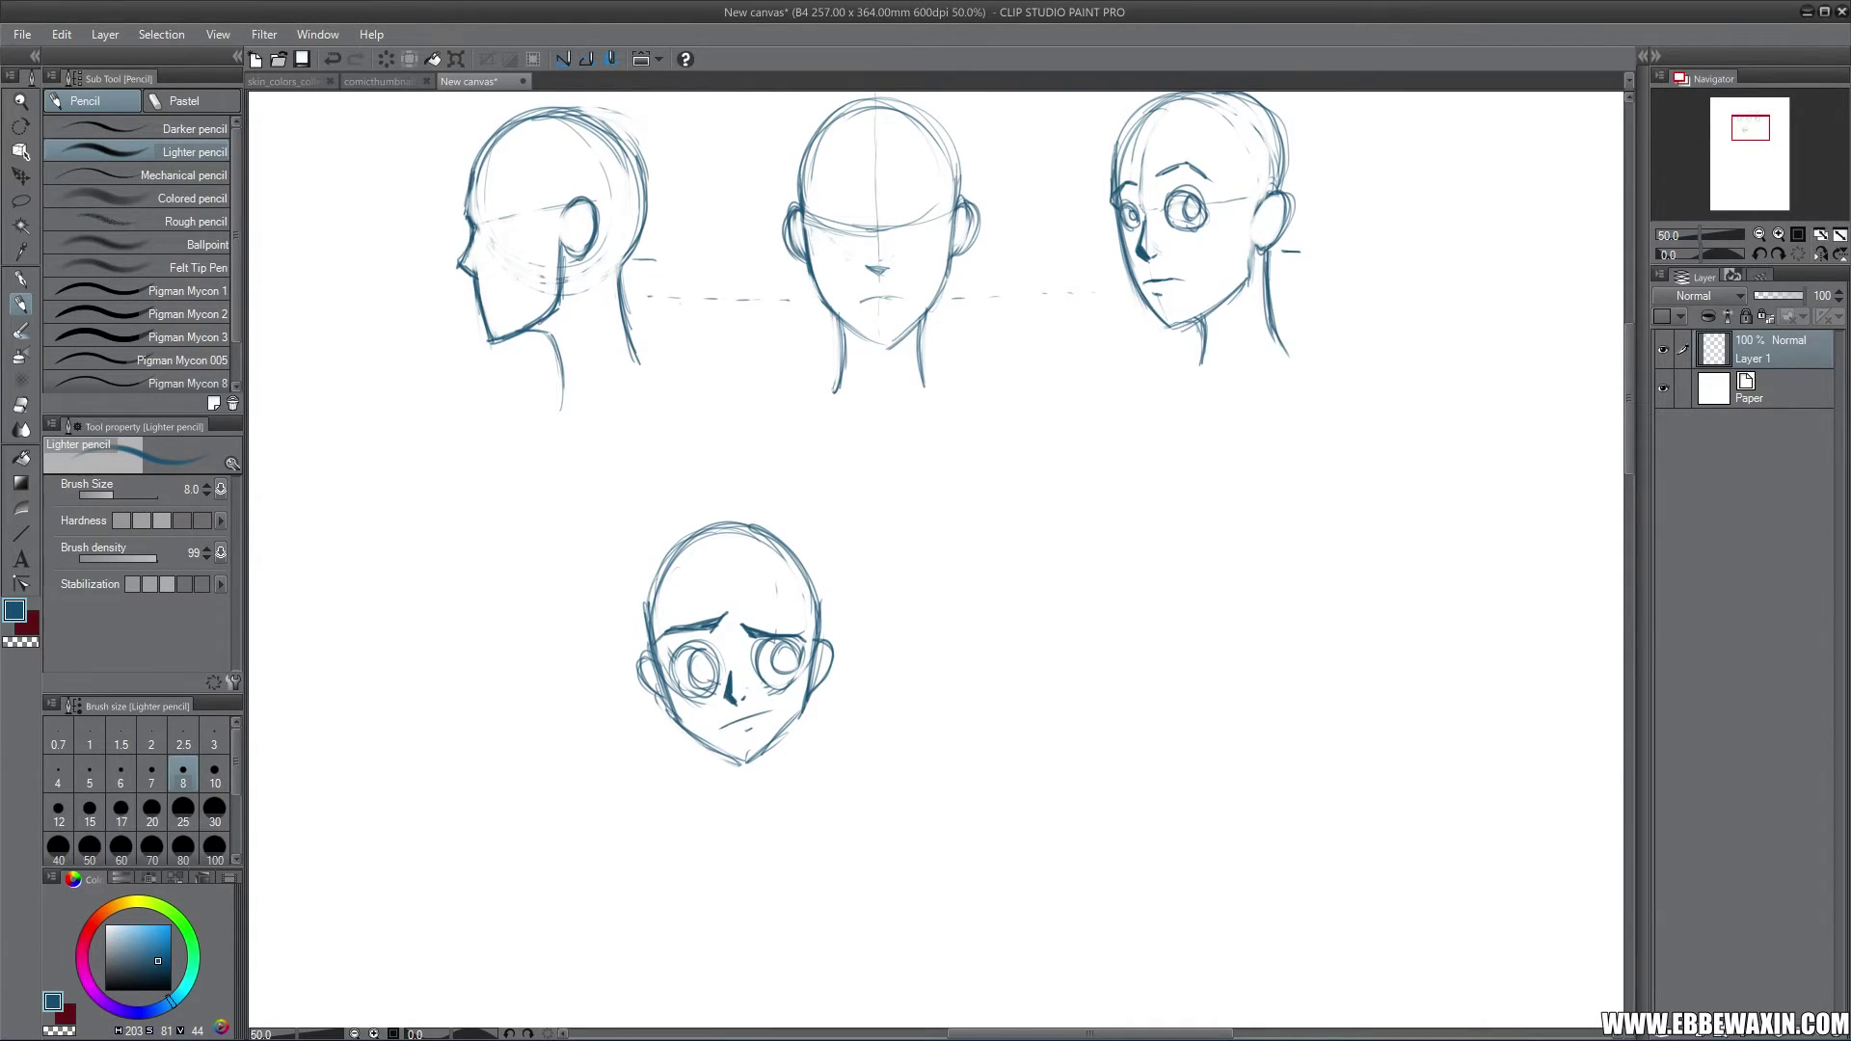
# Step: Draw the neck lines on both sides below the fourth head's jaw, flaring out toward the shoulders
pyautogui.moveTo(695, 732); pyautogui.dragTo(696, 788)
pyautogui.moveTo(777, 734)
pyautogui.mouseDown()
pyautogui.moveTo(799, 803)
pyautogui.moveTo(781, 788)
pyautogui.mouseUp()
pyautogui.moveTo(699, 739); pyautogui.dragTo(702, 801)
pyautogui.moveTo(701, 744); pyautogui.dragTo(703, 804)
pyautogui.moveTo(776, 738)
pyautogui.mouseDown()
pyautogui.moveTo(779, 798)
pyautogui.moveTo(684, 802)
pyautogui.moveTo(667, 822)
pyautogui.moveTo(797, 795)
pyautogui.mouseUp()
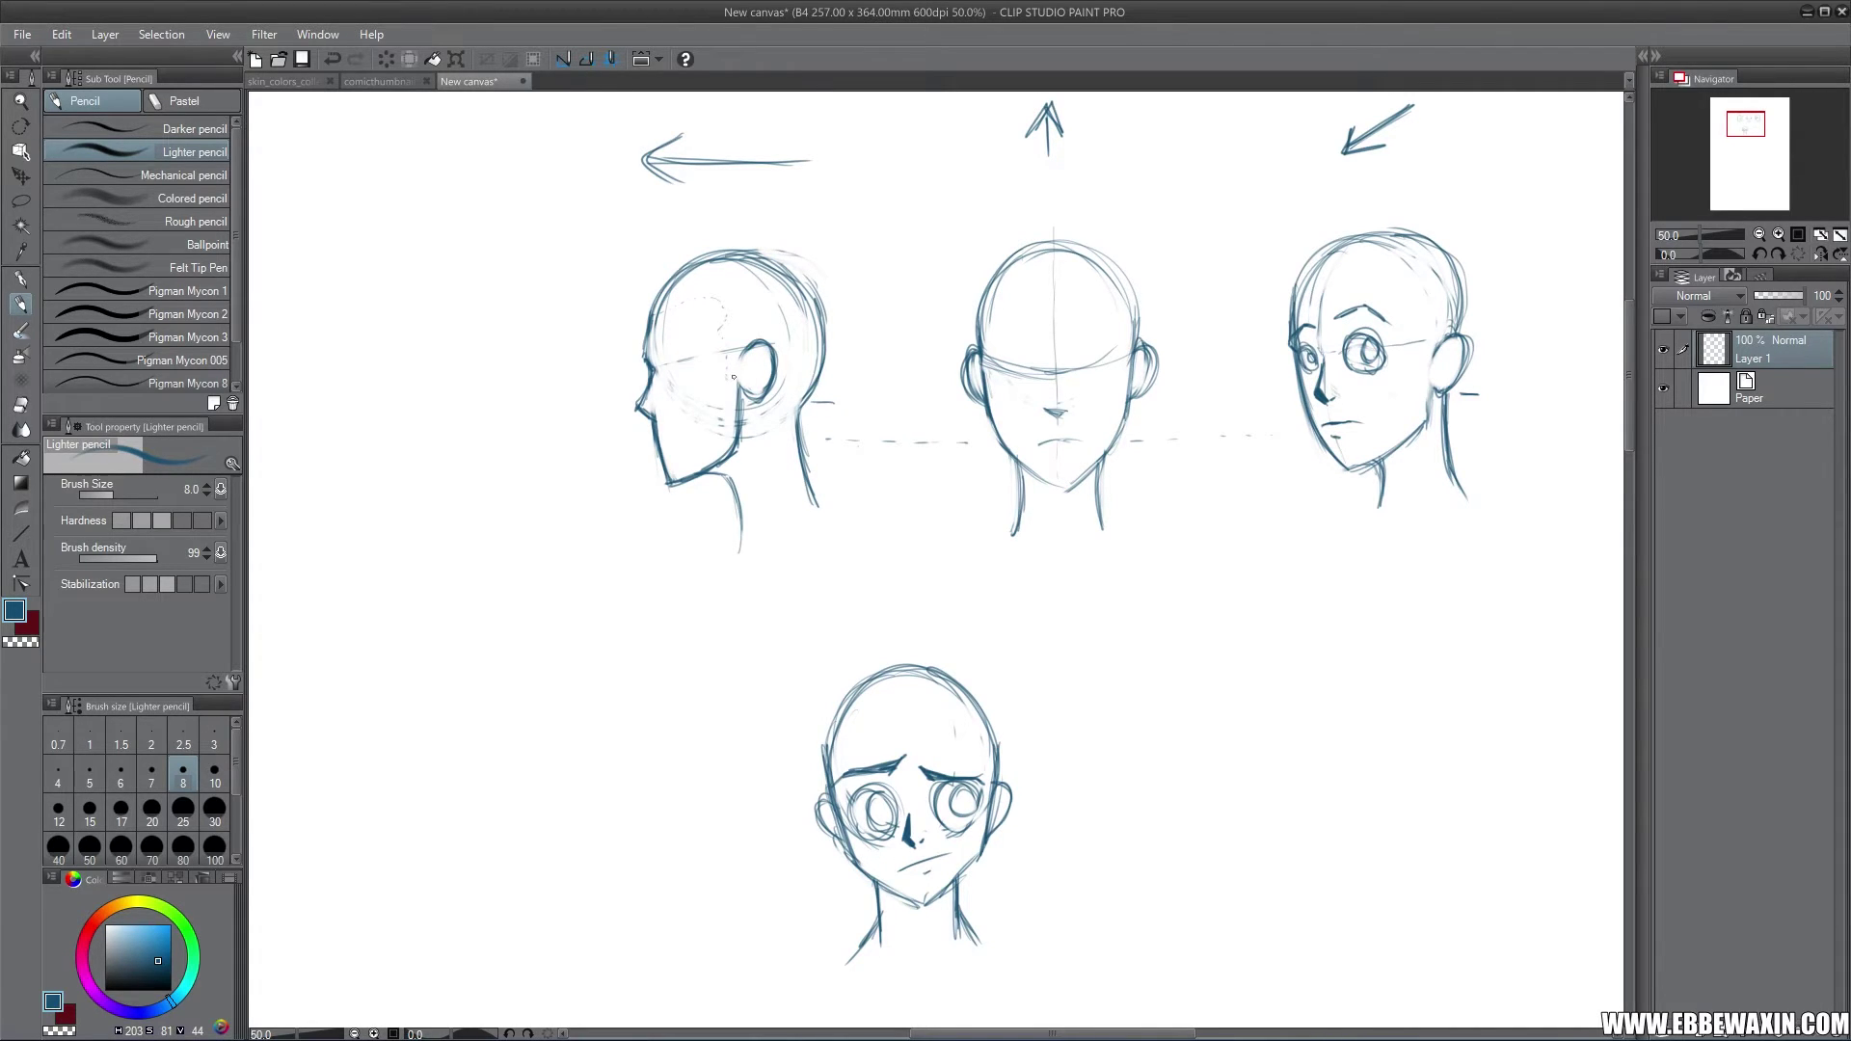
# Step: Sketch hairlines across the forehead and temples of the profile, front and three-quarter heads
pyautogui.moveTo(651, 315)
pyautogui.mouseDown()
pyautogui.moveTo(694, 299)
pyautogui.moveTo(728, 383)
pyautogui.moveTo(796, 421)
pyautogui.mouseUp()
pyautogui.moveTo(1056, 317)
pyautogui.mouseDown()
pyautogui.moveTo(1000, 295)
pyautogui.moveTo(1129, 313)
pyautogui.mouseUp()
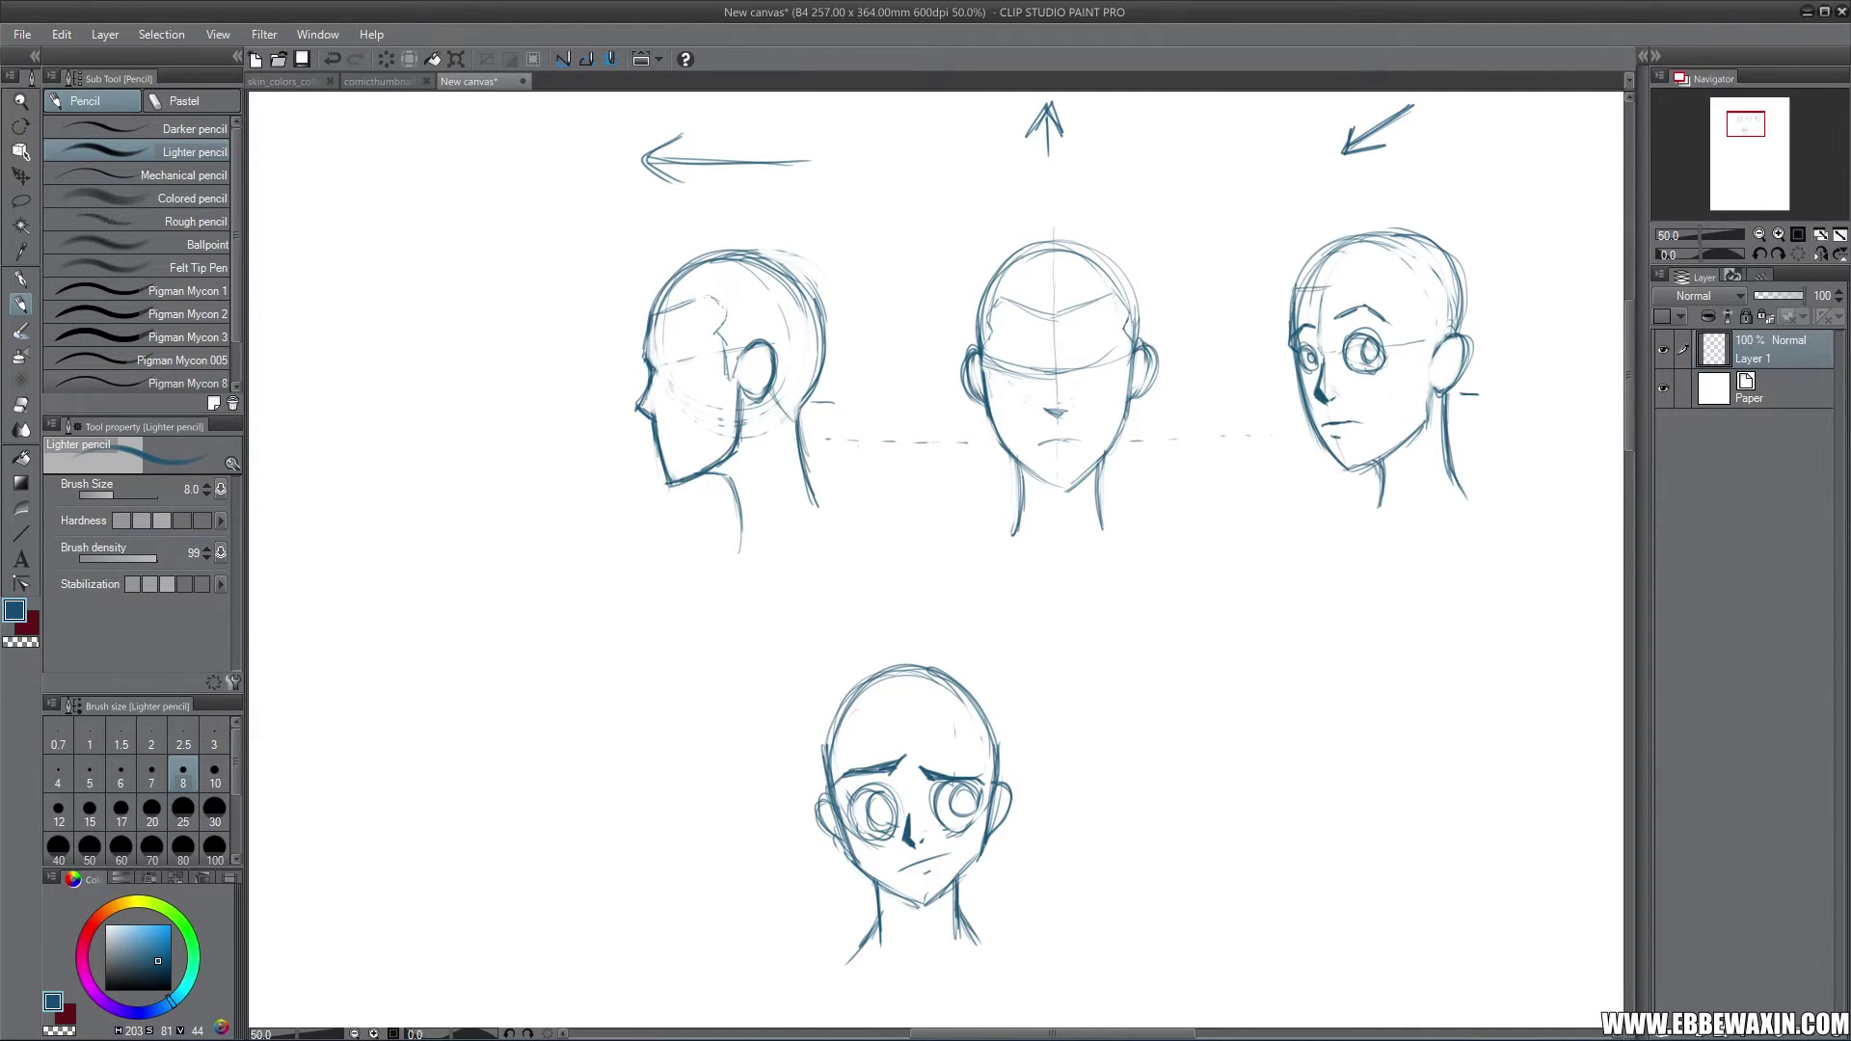
pyautogui.moveTo(1324, 284)
pyautogui.mouseDown()
pyautogui.moveTo(1397, 258)
pyautogui.moveTo(1433, 289)
pyautogui.moveTo(1422, 268)
pyautogui.moveTo(1424, 367)
pyautogui.moveTo(1437, 344)
pyautogui.mouseUp()
# Step: Hatch a shadow on the neck under the jaw of the profile and front-view heads
pyautogui.moveTo(742, 450); pyautogui.dragTo(724, 466)
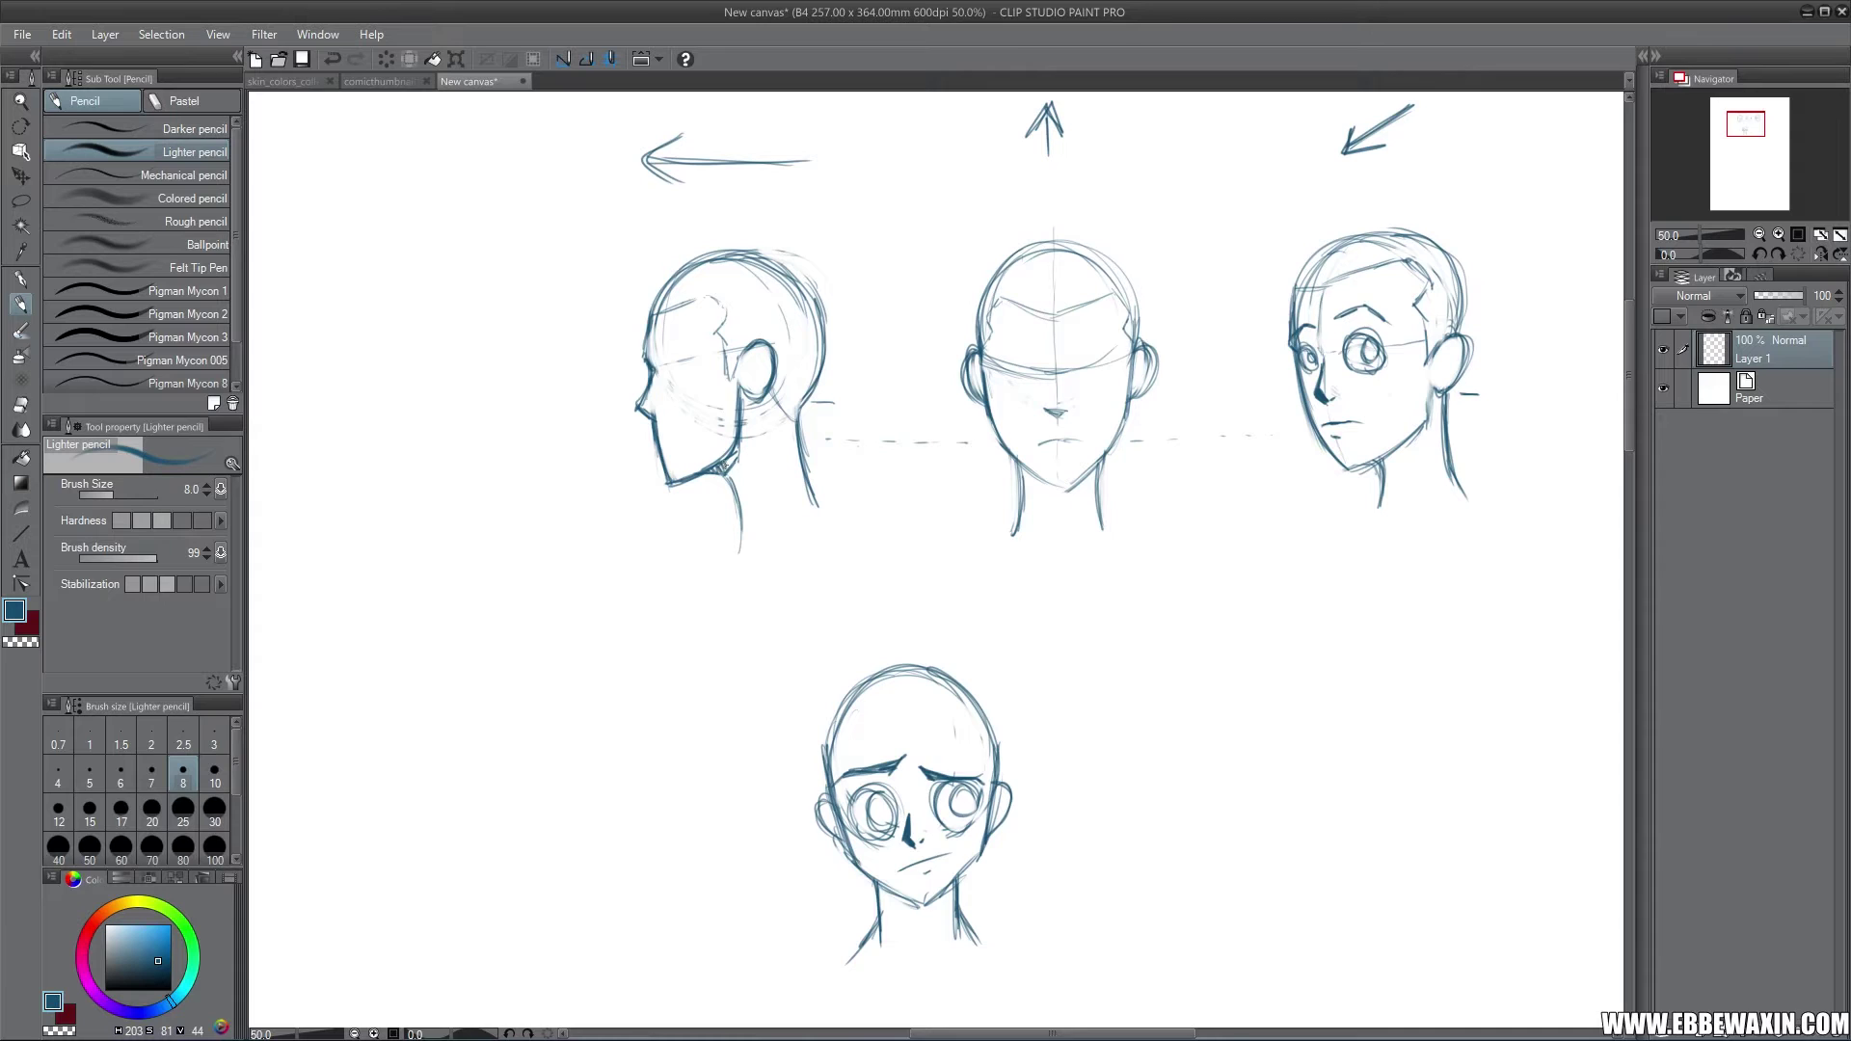
pyautogui.moveTo(1019, 464)
pyautogui.mouseDown()
pyautogui.moveTo(1067, 504)
pyautogui.moveTo(1101, 464)
pyautogui.moveTo(1072, 496)
pyautogui.mouseUp()
pyautogui.moveTo(1050, 492); pyautogui.dragTo(1106, 466)
# Step: Draw three arrows pointing down toward the profile head, two in front of it and one behind it
pyautogui.moveTo(606, 176)
pyautogui.mouseDown()
pyautogui.moveTo(628, 285)
pyautogui.moveTo(639, 245)
pyautogui.mouseUp()
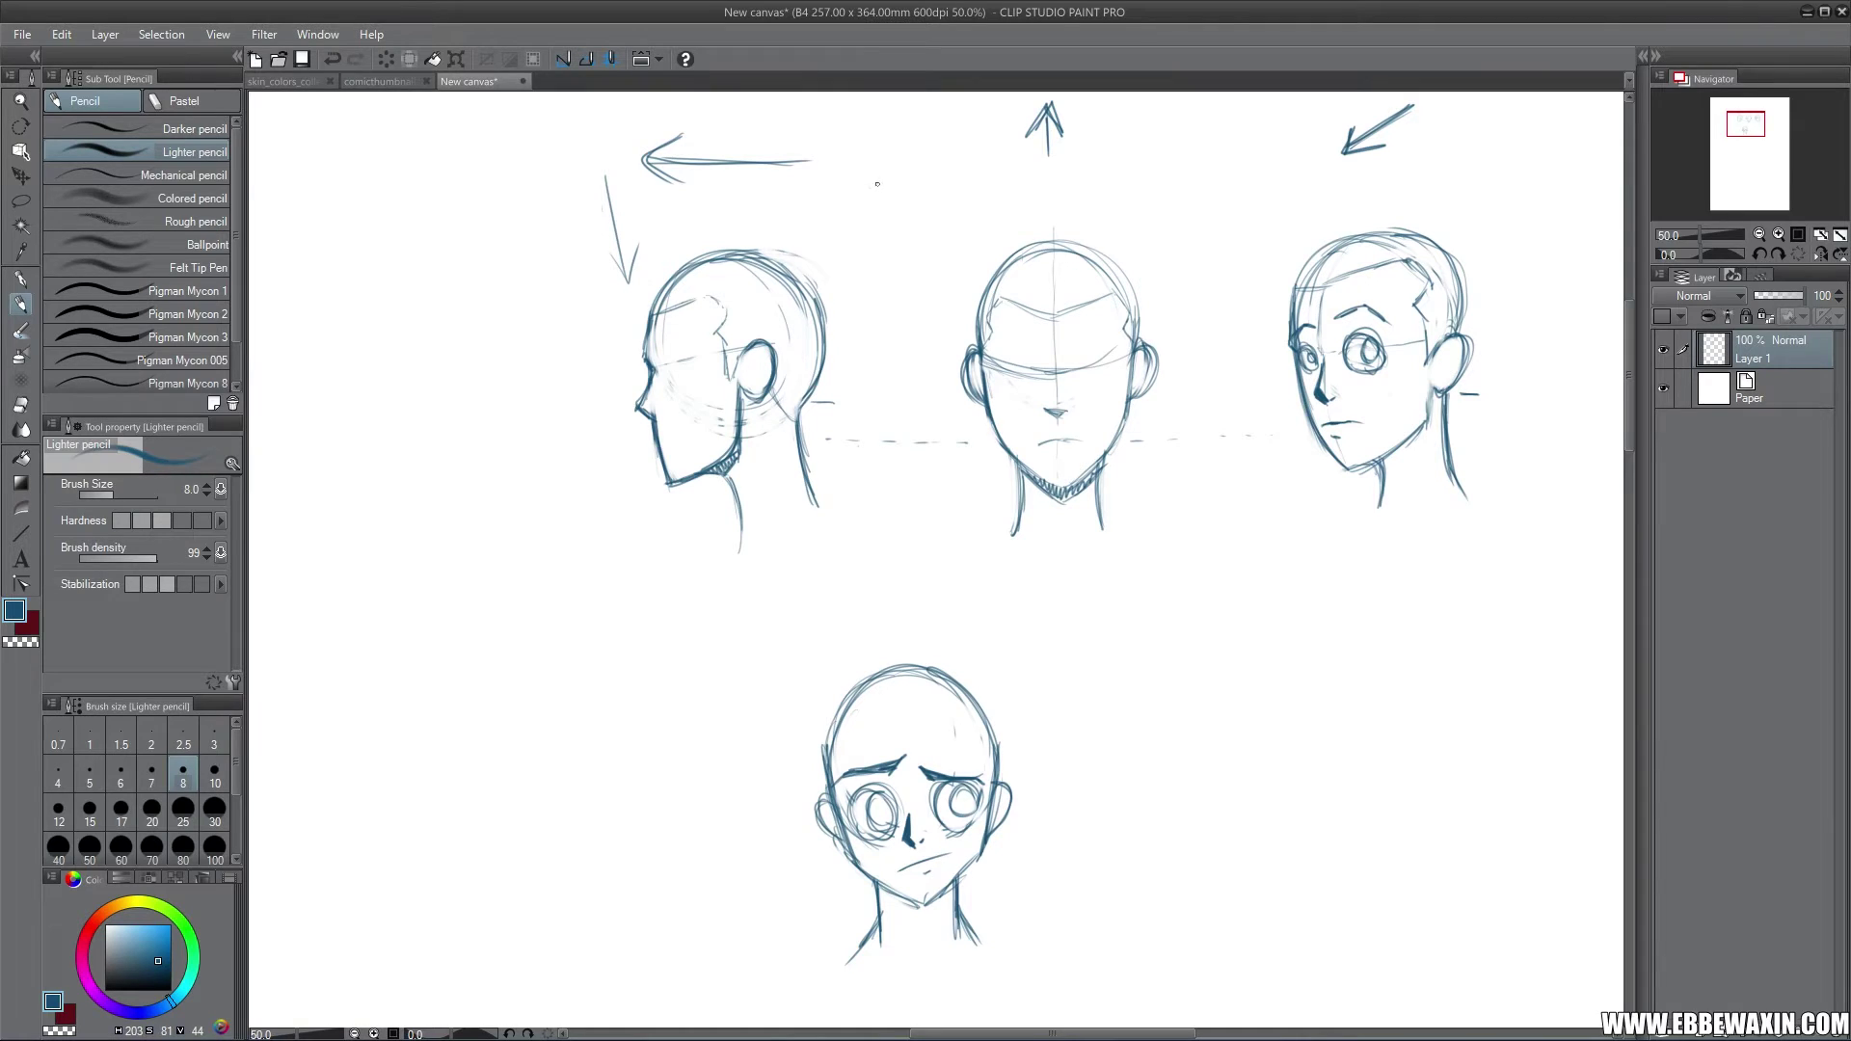
pyautogui.moveTo(877, 184); pyautogui.dragTo(827, 267)
pyautogui.moveTo(831, 220); pyautogui.dragTo(860, 248)
pyautogui.moveTo(495, 241); pyautogui.dragTo(591, 360)
pyautogui.moveTo(553, 342)
pyautogui.mouseDown()
pyautogui.moveTo(597, 364)
pyautogui.moveTo(596, 324)
pyautogui.mouseUp()
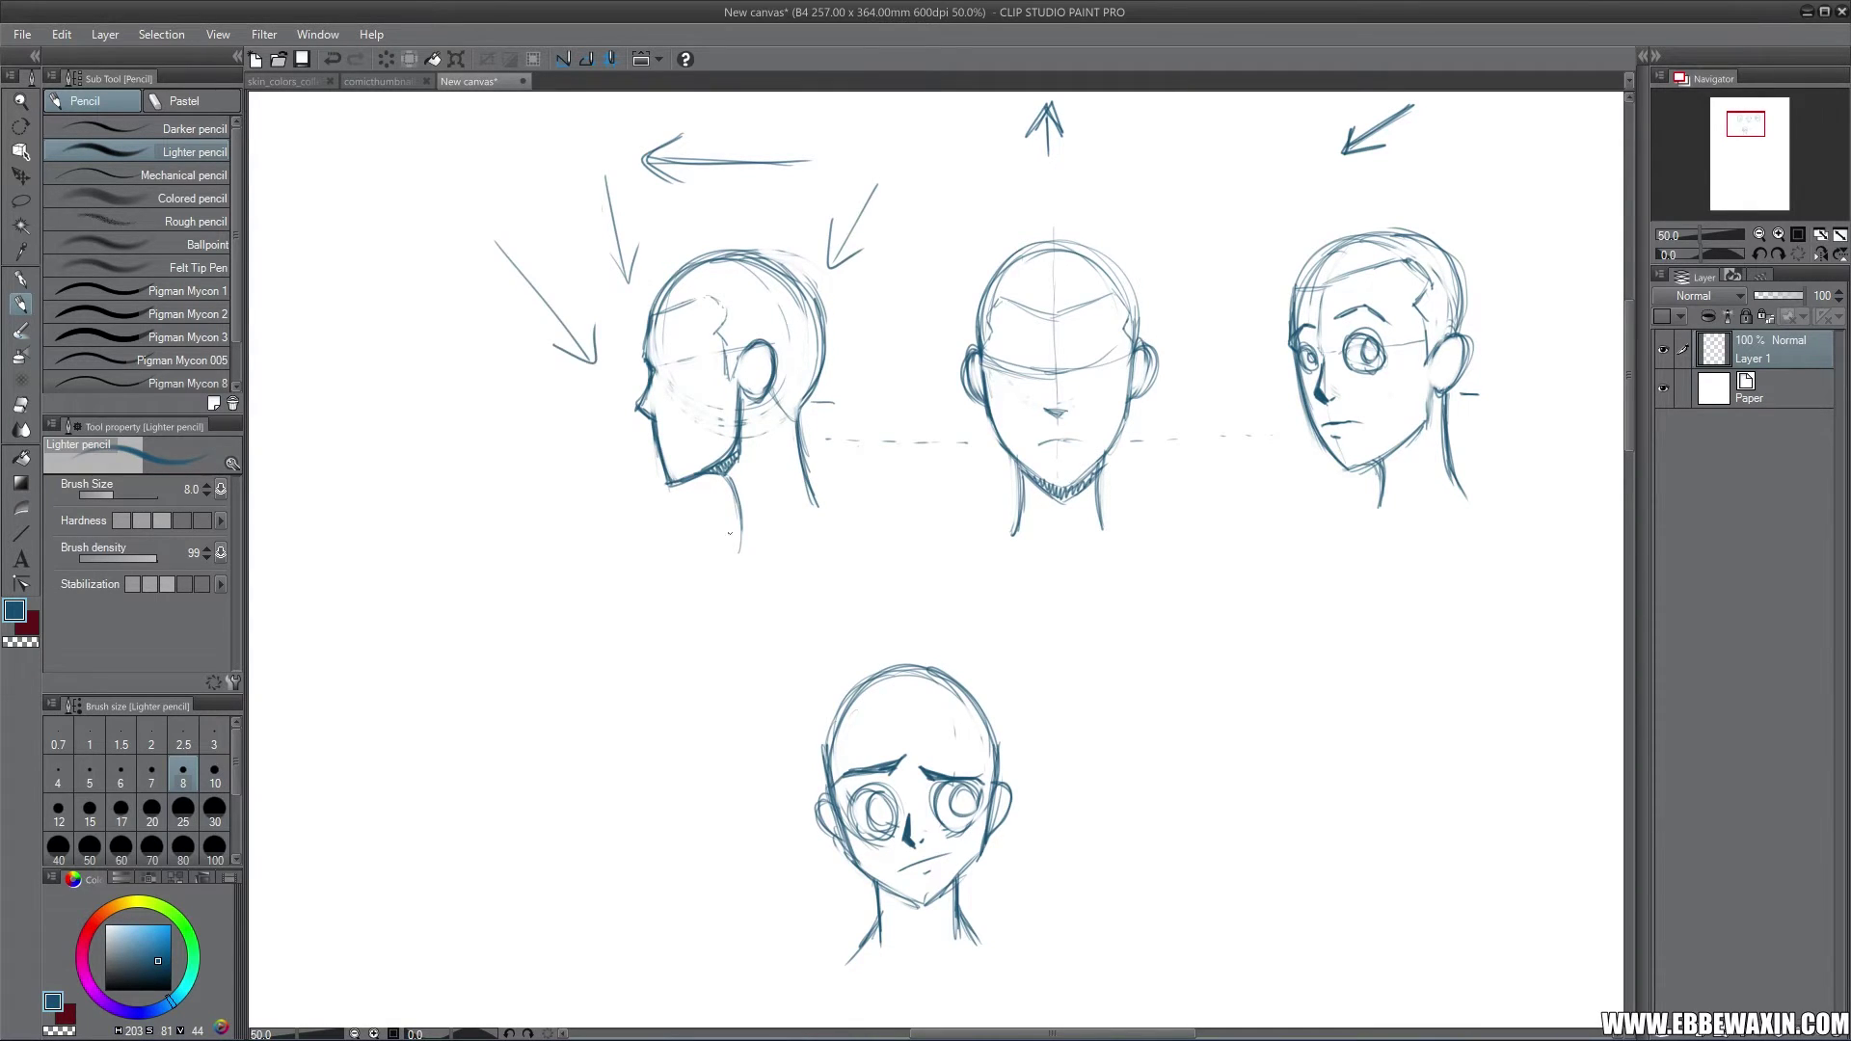
# Step: Label the profile head's neck shading "SHADOW" with a small arrow, and hatch the shadow under the third head's jaw
pyautogui.moveTo(689, 502)
pyautogui.mouseDown()
pyautogui.moveTo(710, 487)
pyautogui.moveTo(662, 531)
pyautogui.moveTo(696, 530)
pyautogui.mouseUp()
pyautogui.moveTo(705, 518); pyautogui.dragTo(706, 520)
pyautogui.moveTo(711, 519); pyautogui.dragTo(720, 521)
pyautogui.moveTo(1431, 391)
pyautogui.mouseDown()
pyautogui.moveTo(1425, 437)
pyautogui.moveTo(1388, 467)
pyautogui.moveTo(1414, 438)
pyautogui.mouseUp()
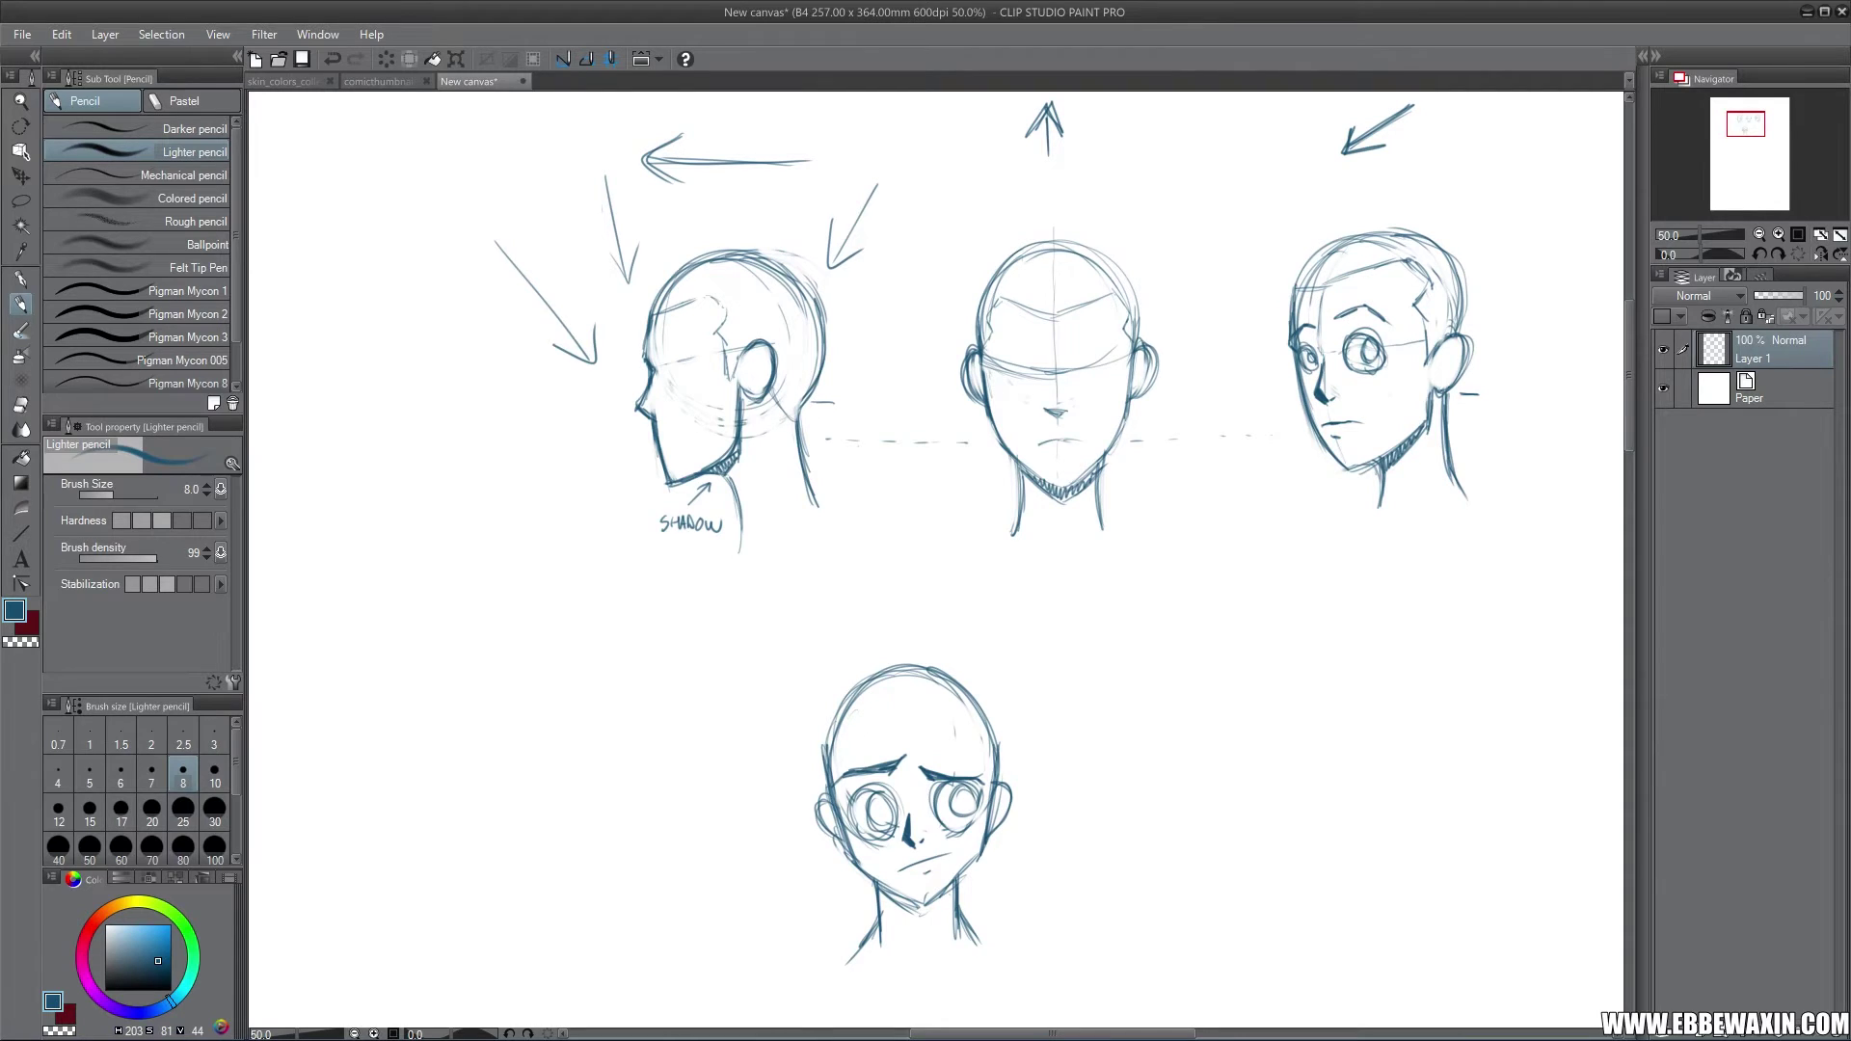
# Step: Draw a small light source with rays and an arrow aimed at the fourth head, and hatch the shadow under its chin
pyautogui.moveTo(684, 656); pyautogui.dragTo(768, 738)
pyautogui.moveTo(721, 723); pyautogui.dragTo(768, 739)
pyautogui.moveTo(651, 629); pyautogui.dragTo(663, 630)
pyautogui.moveTo(662, 658); pyautogui.dragTo(676, 678)
pyautogui.moveTo(679, 636); pyautogui.dragTo(710, 651)
pyautogui.moveTo(674, 643); pyautogui.dragTo(692, 653)
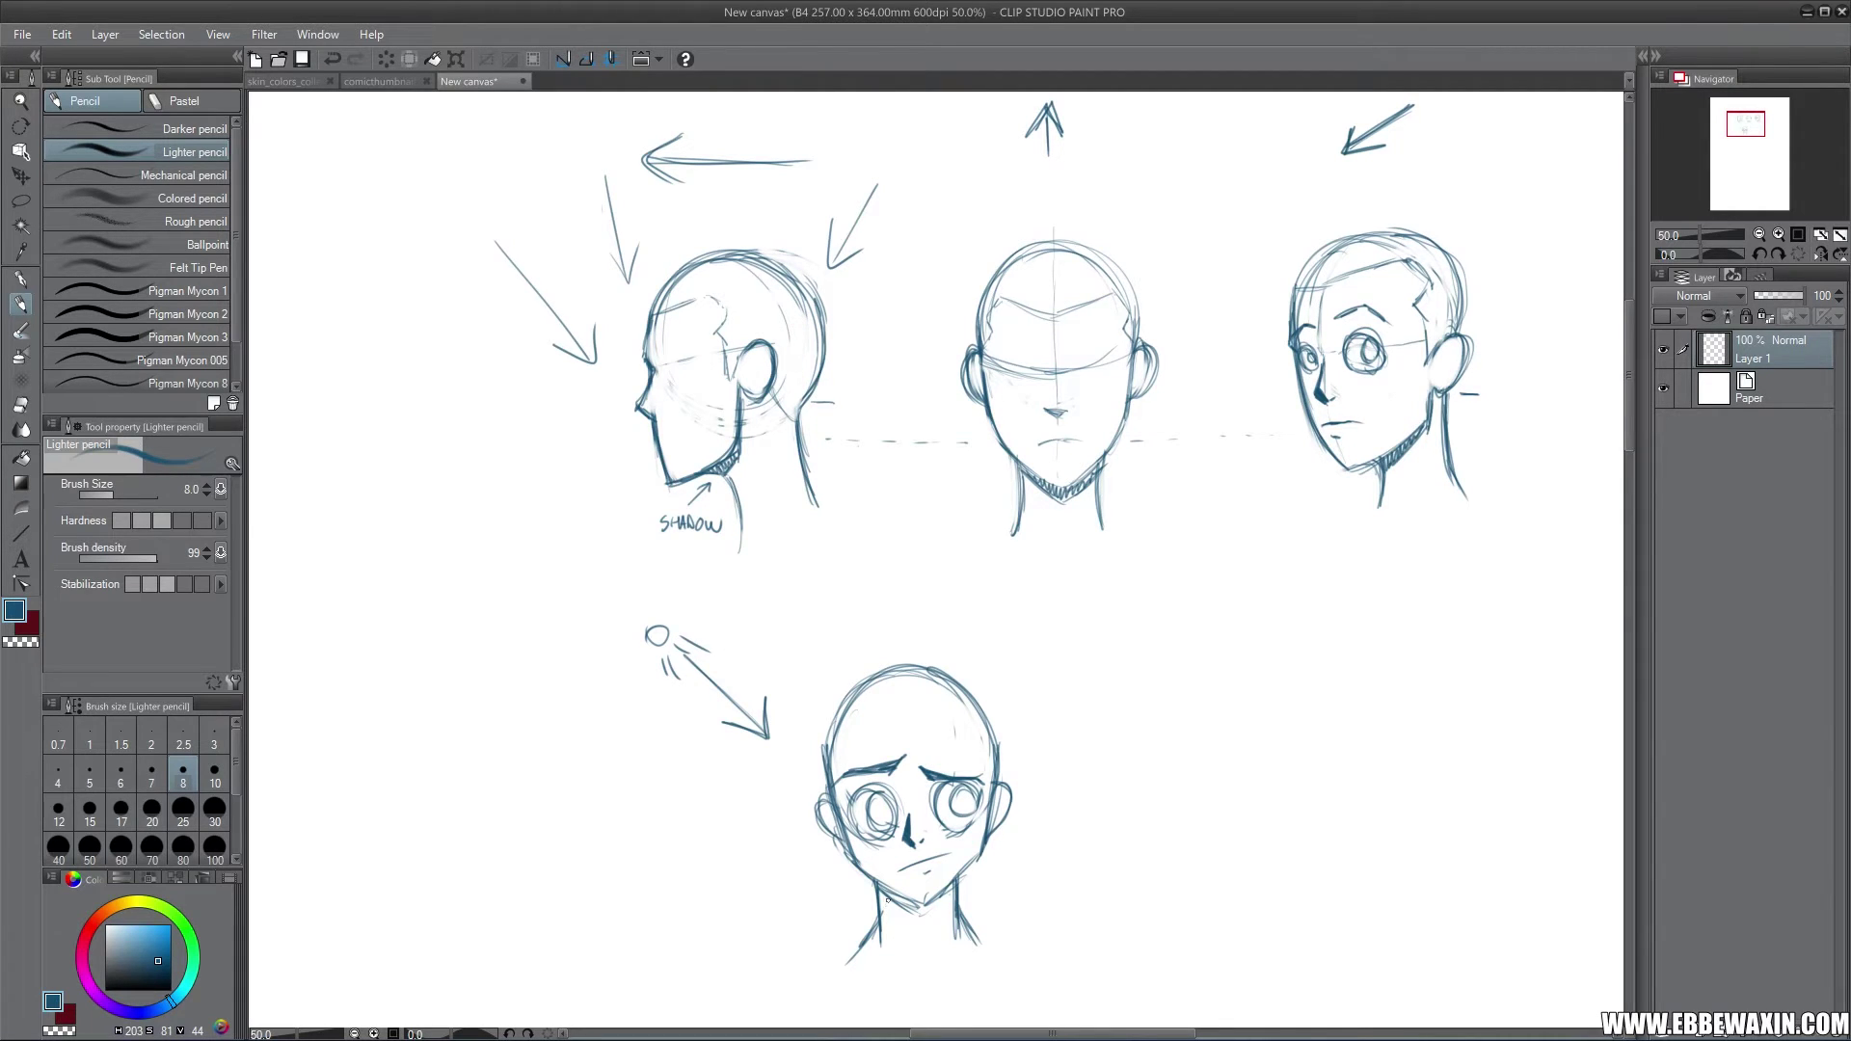
pyautogui.moveTo(873, 889)
pyautogui.mouseDown()
pyautogui.moveTo(928, 922)
pyautogui.moveTo(951, 904)
pyautogui.moveTo(891, 891)
pyautogui.moveTo(954, 904)
pyautogui.mouseUp()
# Step: Draw a hairline across the fourth head's forehead and outline spiky hair around the top and sides of its skull
pyautogui.moveTo(843, 737)
pyautogui.mouseDown()
pyautogui.moveTo(983, 732)
pyautogui.moveTo(992, 767)
pyautogui.mouseUp()
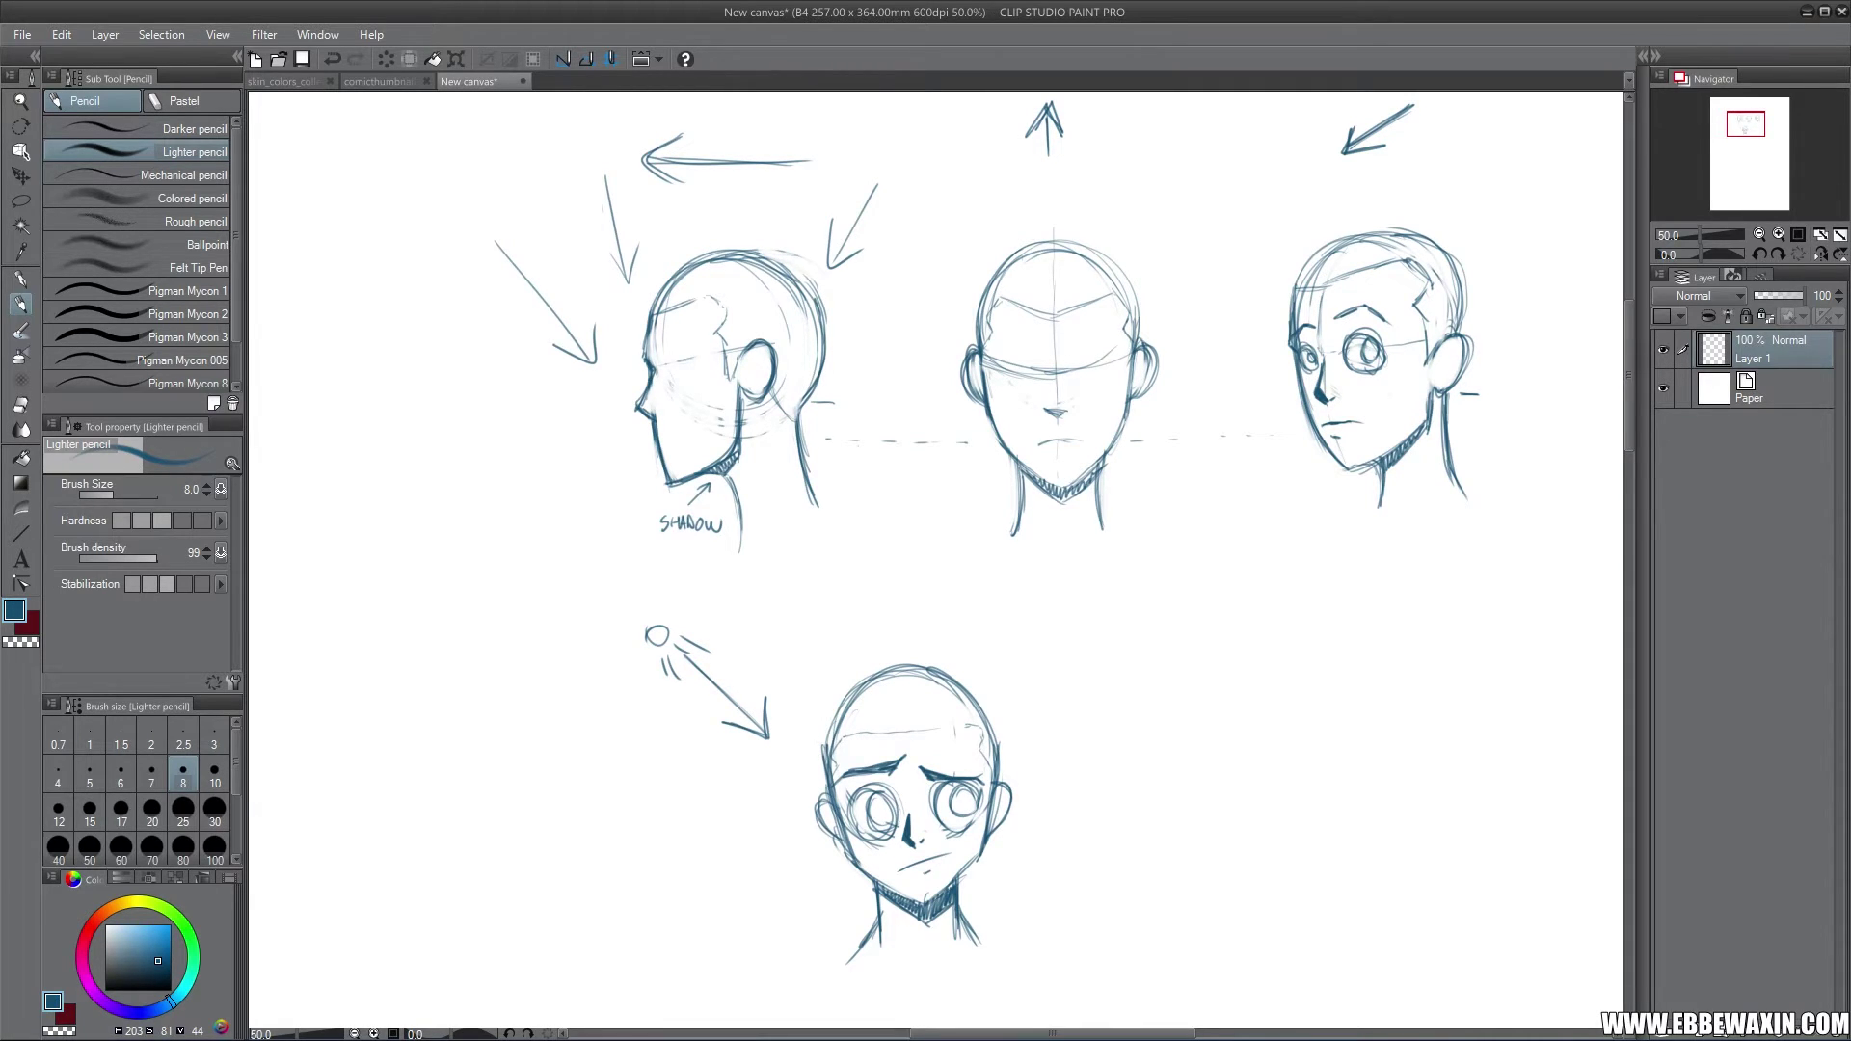
pyautogui.moveTo(915, 723)
pyautogui.mouseDown()
pyautogui.moveTo(968, 639)
pyautogui.moveTo(927, 718)
pyautogui.moveTo(960, 667)
pyautogui.mouseUp()
pyautogui.moveTo(819, 767)
pyautogui.mouseDown()
pyautogui.moveTo(811, 741)
pyautogui.moveTo(850, 655)
pyautogui.moveTo(904, 626)
pyautogui.moveTo(896, 661)
pyautogui.moveTo(959, 652)
pyautogui.moveTo(976, 627)
pyautogui.mouseUp()
pyautogui.moveTo(973, 631)
pyautogui.mouseDown()
pyautogui.moveTo(936, 699)
pyautogui.moveTo(935, 638)
pyautogui.mouseUp()
pyautogui.moveTo(928, 655)
pyautogui.mouseDown()
pyautogui.moveTo(952, 615)
pyautogui.moveTo(940, 654)
pyautogui.moveTo(1008, 666)
pyautogui.moveTo(992, 694)
pyautogui.mouseUp()
pyautogui.moveTo(993, 776)
pyautogui.mouseDown()
pyautogui.moveTo(1020, 725)
pyautogui.moveTo(998, 691)
pyautogui.moveTo(979, 690)
pyautogui.moveTo(975, 757)
pyautogui.moveTo(964, 712)
pyautogui.moveTo(917, 675)
pyautogui.moveTo(872, 681)
pyautogui.moveTo(826, 748)
pyautogui.mouseUp()
# Step: Erase the skull outline inside the spiky hair and add hair strands along the hairline and a sideburn
pyautogui.press('e')
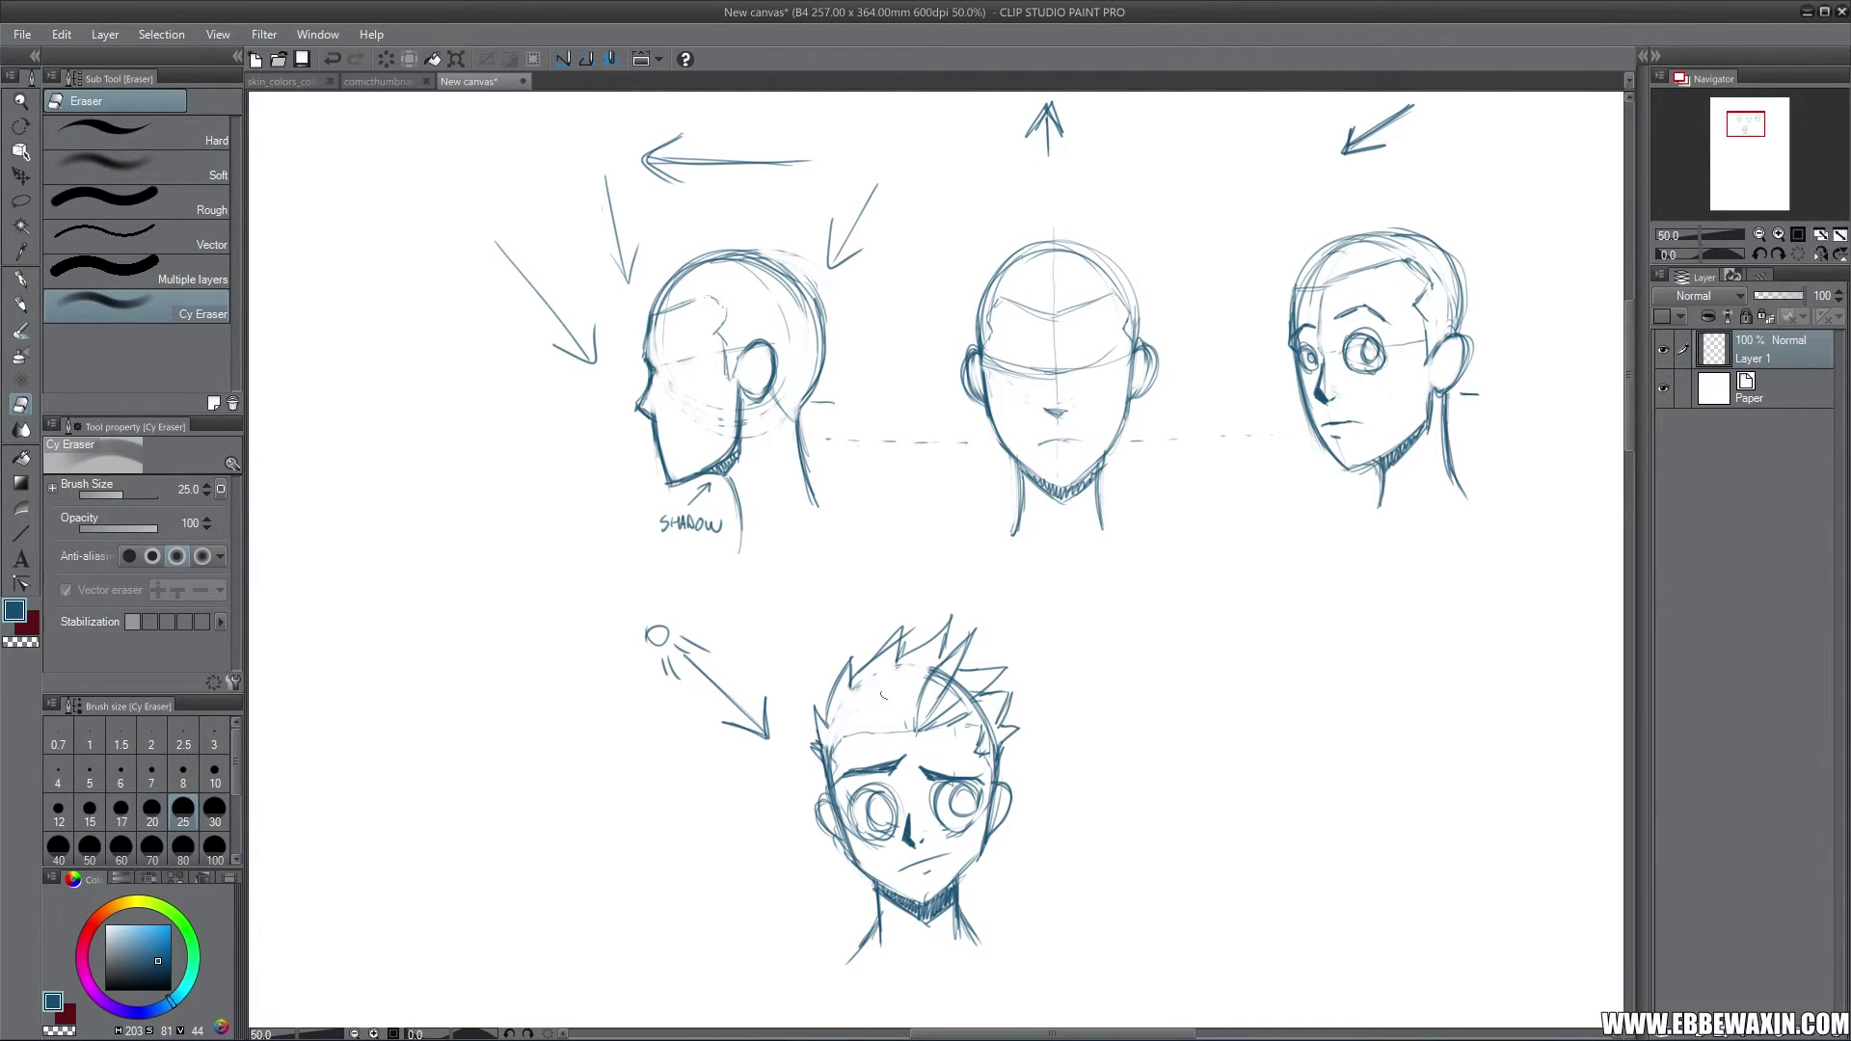
pyautogui.moveTo(921, 675)
pyautogui.mouseDown()
pyautogui.moveTo(969, 683)
pyautogui.moveTo(990, 738)
pyautogui.moveTo(958, 686)
pyautogui.moveTo(914, 690)
pyautogui.moveTo(923, 722)
pyautogui.moveTo(950, 677)
pyautogui.moveTo(924, 718)
pyautogui.moveTo(981, 671)
pyautogui.mouseUp()
pyautogui.click(20, 304)
pyautogui.moveTo(904, 732)
pyautogui.mouseDown()
pyautogui.moveTo(911, 682)
pyautogui.moveTo(915, 733)
pyautogui.moveTo(887, 732)
pyautogui.moveTo(880, 690)
pyautogui.moveTo(842, 736)
pyautogui.moveTo(953, 718)
pyautogui.mouseUp()
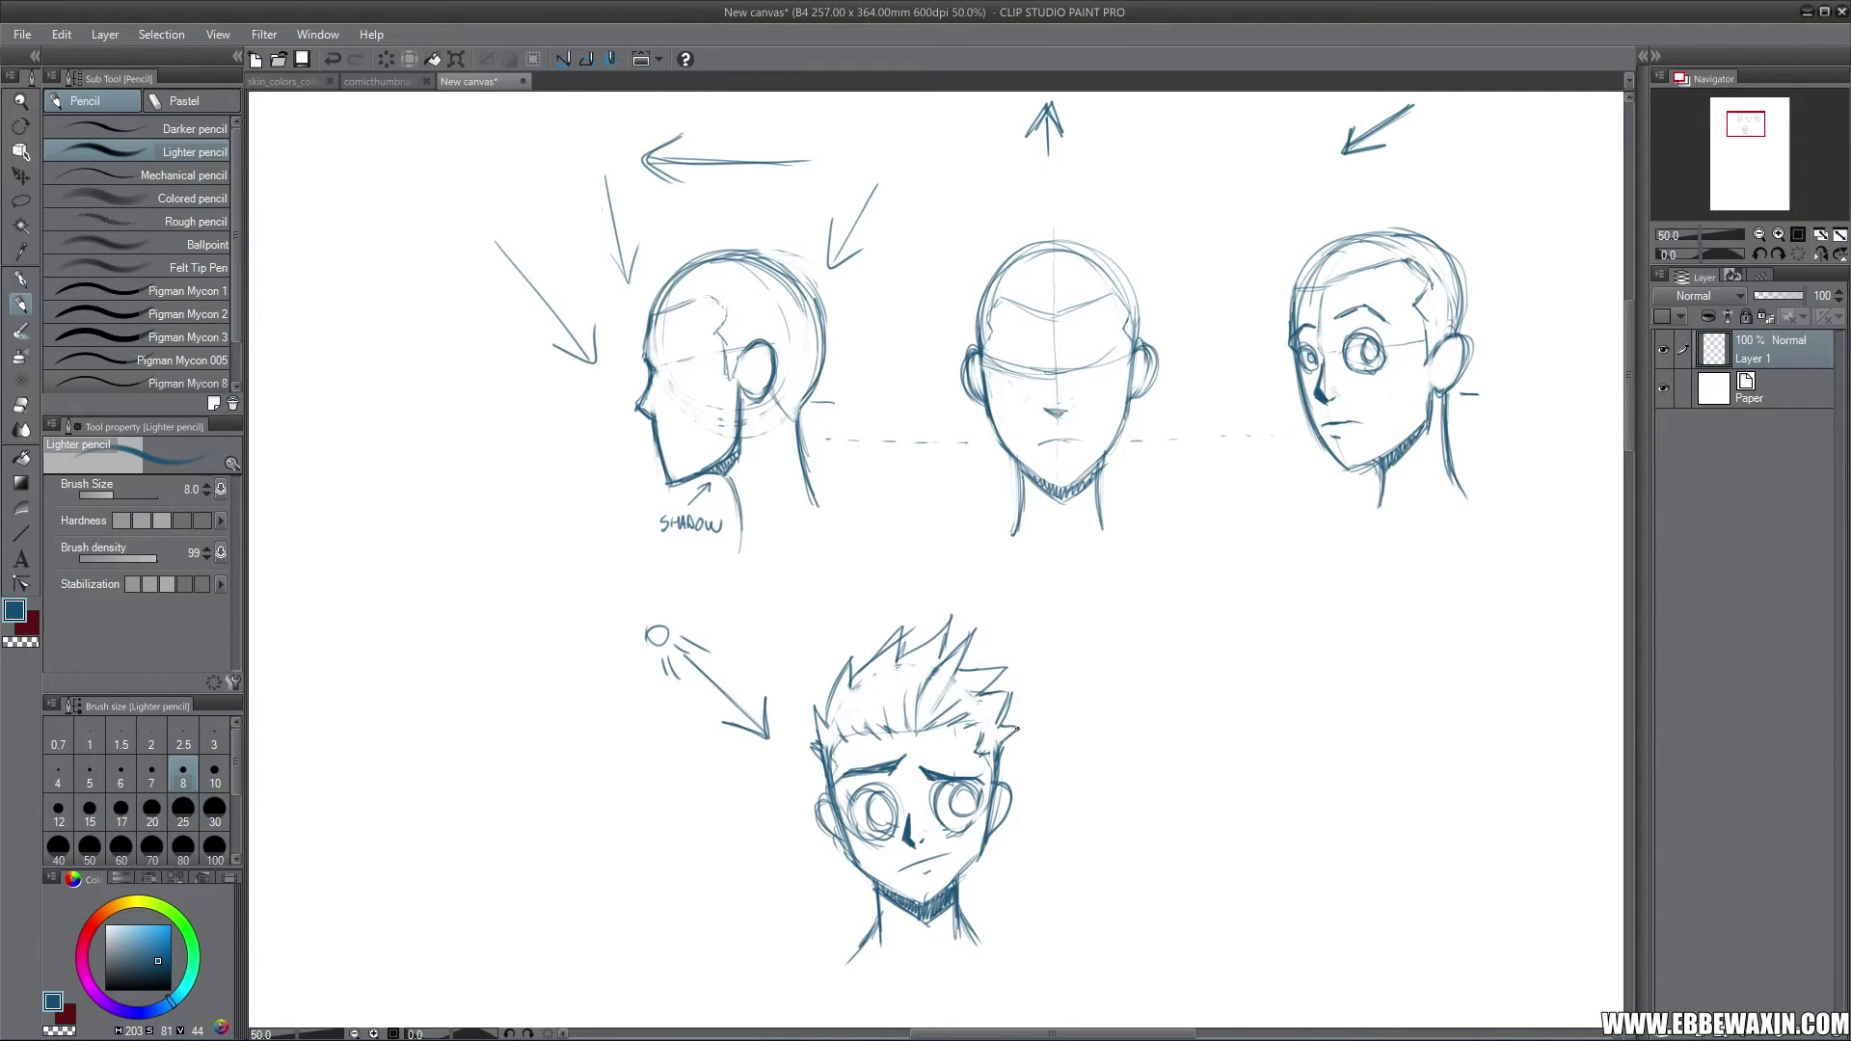
pyautogui.moveTo(997, 747); pyautogui.dragTo(1003, 766)
# Step: Handwrite the caption "BASE OF THE HEAD" on two lines below the front-view head
pyautogui.hscroll(2, 1007, 775)
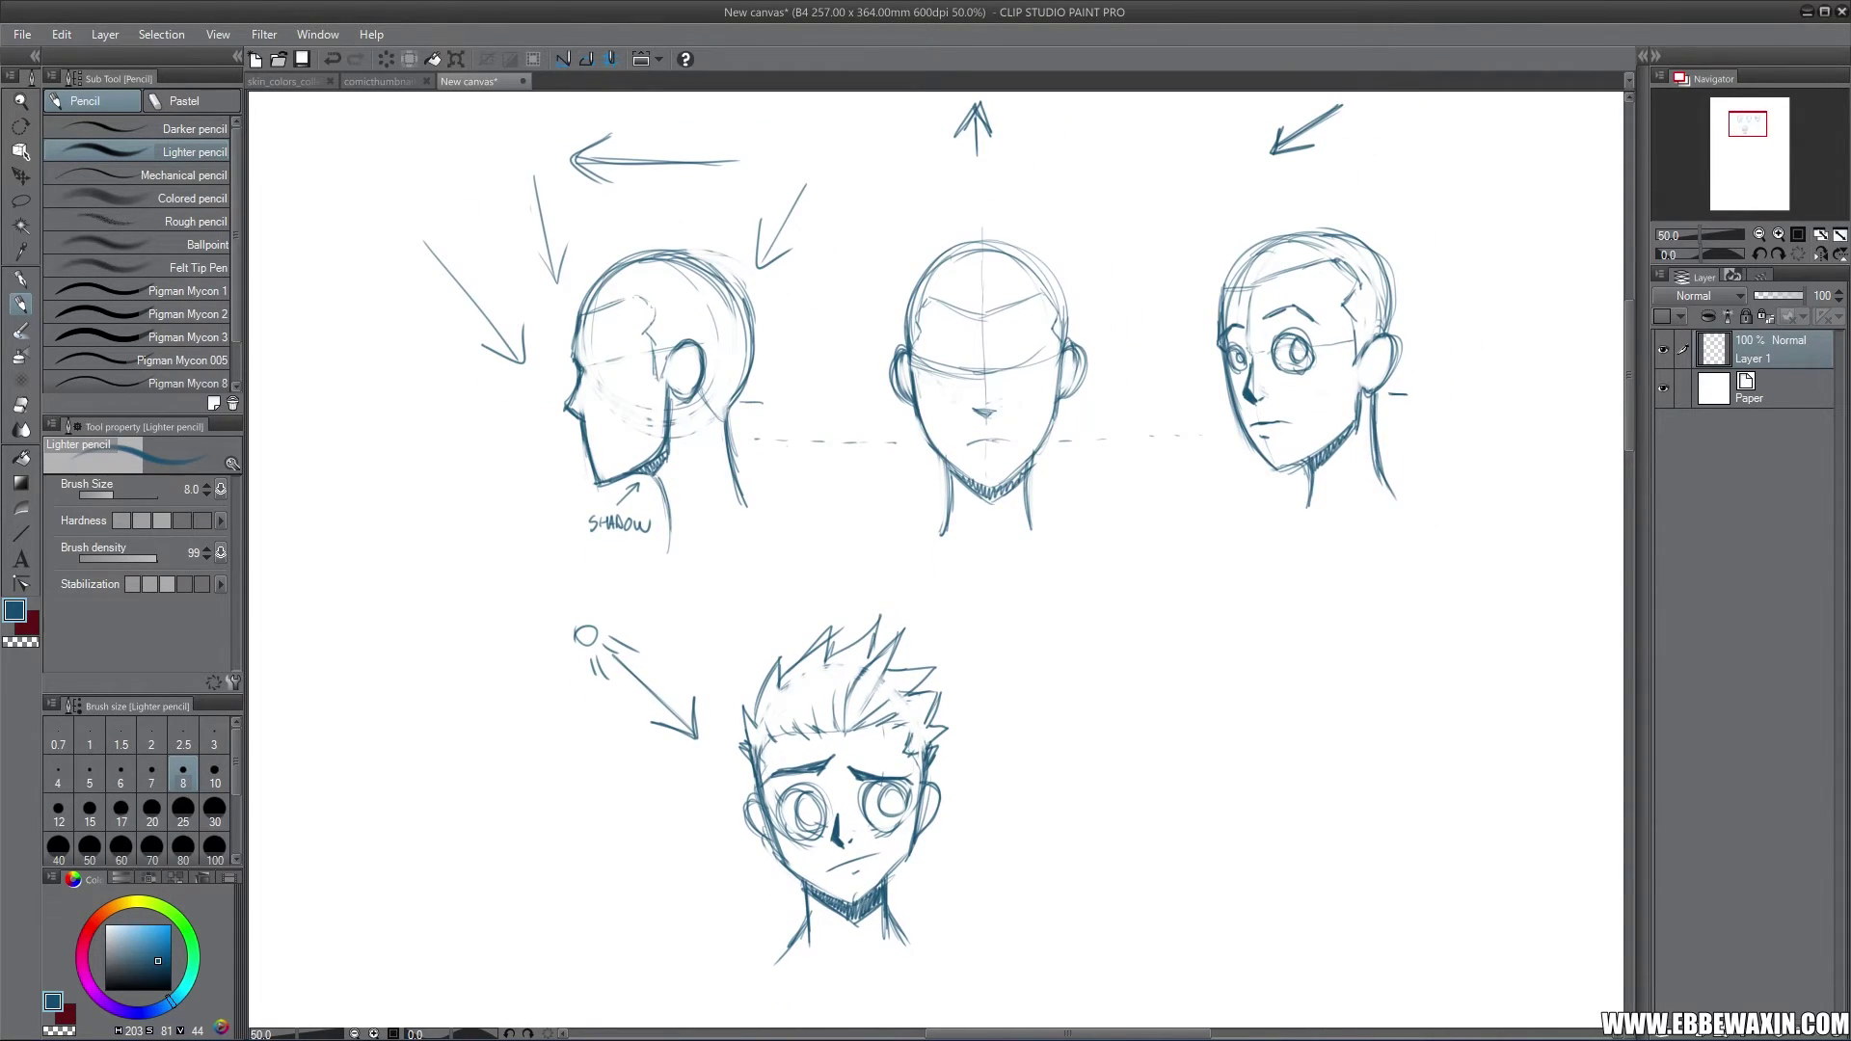
pyautogui.moveTo(889, 546)
pyautogui.mouseDown()
pyautogui.moveTo(890, 577)
pyautogui.moveTo(943, 577)
pyautogui.mouseUp()
pyautogui.moveTo(924, 565); pyautogui.dragTo(945, 576)
pyautogui.moveTo(981, 553)
pyautogui.mouseDown()
pyautogui.moveTo(981, 578)
pyautogui.moveTo(991, 552)
pyautogui.moveTo(1024, 576)
pyautogui.moveTo(1035, 554)
pyautogui.mouseUp()
pyautogui.moveTo(1048, 549)
pyautogui.mouseDown()
pyautogui.moveTo(1047, 577)
pyautogui.moveTo(1069, 552)
pyautogui.mouseUp()
pyautogui.moveTo(1046, 566); pyautogui.dragTo(1105, 574)
pyautogui.moveTo(1092, 550)
pyautogui.mouseDown()
pyautogui.moveTo(1120, 549)
pyautogui.moveTo(1124, 575)
pyautogui.mouseUp()
pyautogui.moveTo(1124, 563); pyautogui.dragTo(1138, 562)
pyautogui.moveTo(1139, 551); pyautogui.dragTo(1147, 573)
pyautogui.moveTo(1147, 574); pyautogui.dragTo(1161, 572)
pyautogui.moveTo(1147, 551); pyautogui.dragTo(1162, 550)
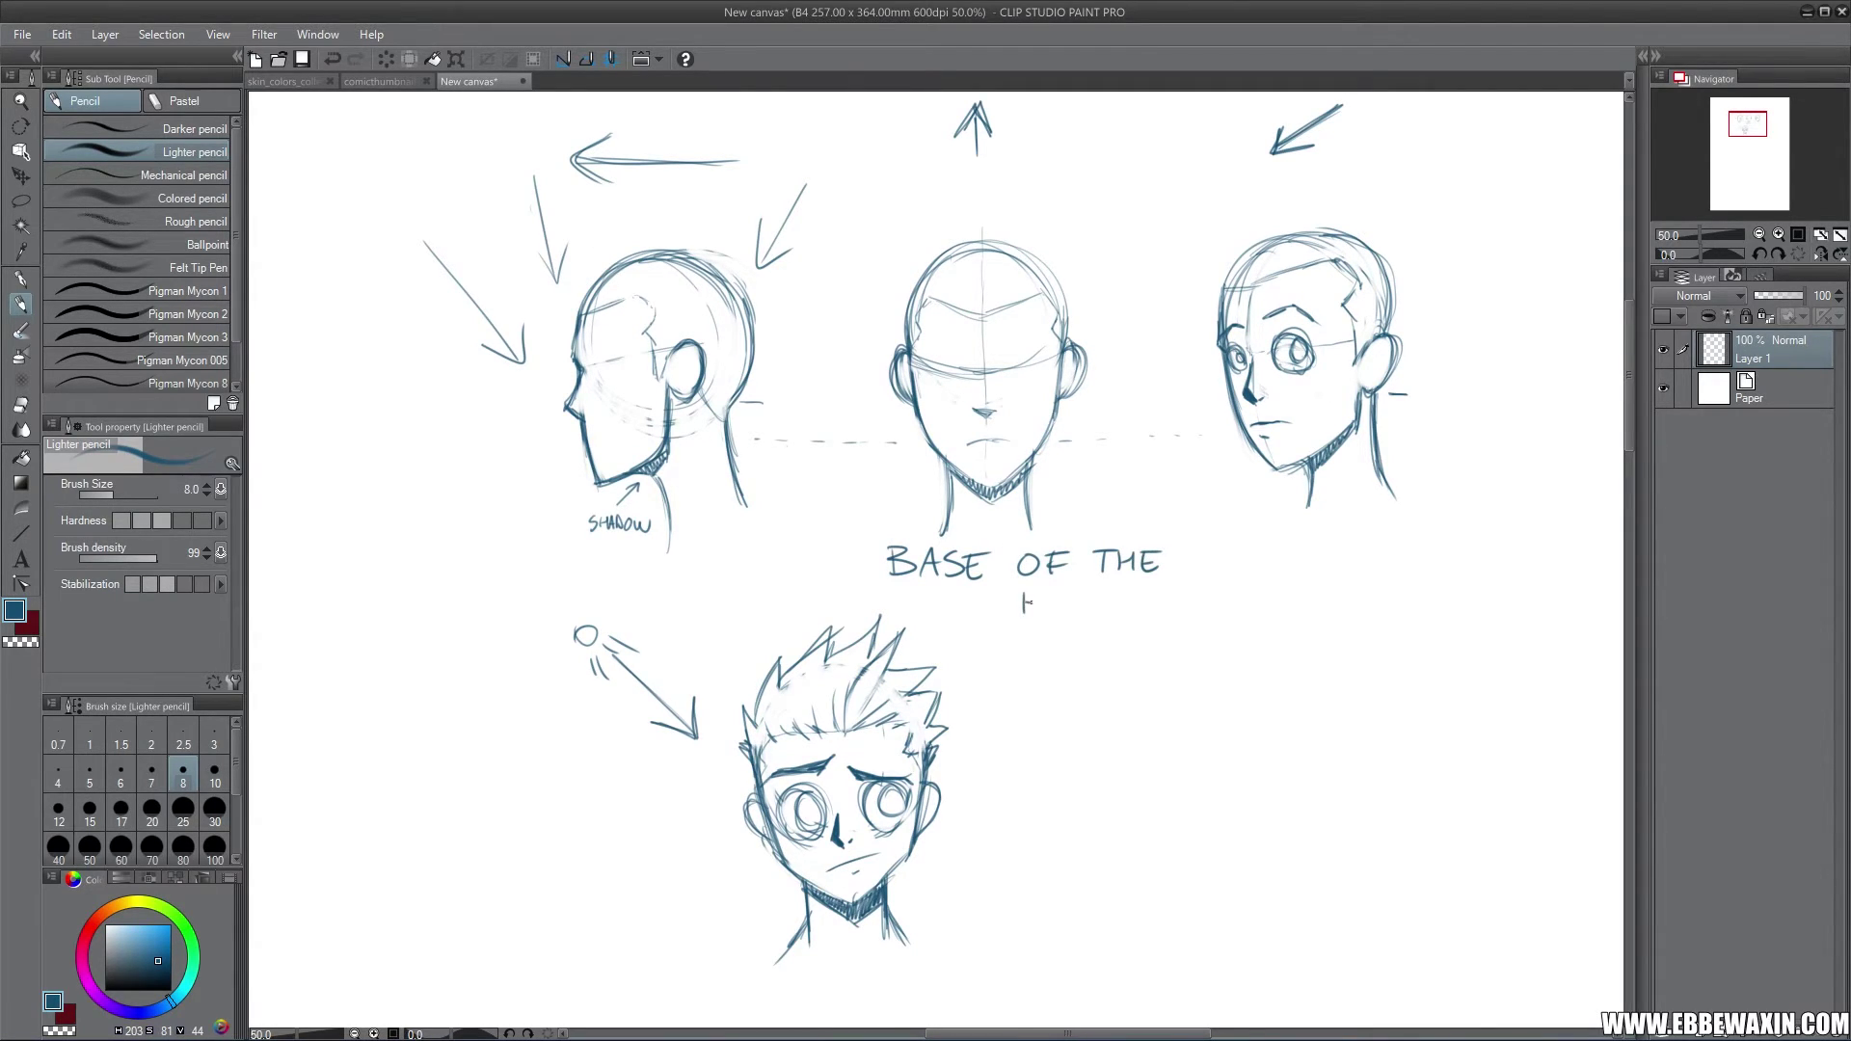
pyautogui.moveTo(1040, 589); pyautogui.dragTo(1040, 614)
pyautogui.moveTo(1053, 590)
pyautogui.mouseDown()
pyautogui.moveTo(1067, 615)
pyautogui.moveTo(1068, 590)
pyautogui.mouseUp()
pyautogui.moveTo(1052, 602); pyautogui.dragTo(1087, 615)
pyautogui.moveTo(1073, 605); pyautogui.dragTo(1084, 606)
pyautogui.moveTo(1095, 589); pyautogui.dragTo(1095, 614)
# Step: Sketch a small profile head below and in front of the first head, with a cranium circle, jaw and ear oval
pyautogui.moveTo(405, 450)
pyautogui.mouseDown()
pyautogui.moveTo(429, 441)
pyautogui.moveTo(491, 511)
pyautogui.mouseUp()
pyautogui.moveTo(353, 511)
pyautogui.mouseDown()
pyautogui.moveTo(384, 665)
pyautogui.moveTo(425, 636)
pyautogui.mouseUp()
pyautogui.moveTo(425, 551)
pyautogui.mouseDown()
pyautogui.moveTo(430, 631)
pyautogui.moveTo(454, 579)
pyautogui.mouseUp()
pyautogui.moveTo(442, 451)
pyautogui.mouseDown()
pyautogui.moveTo(469, 449)
pyautogui.moveTo(503, 563)
pyautogui.mouseUp()
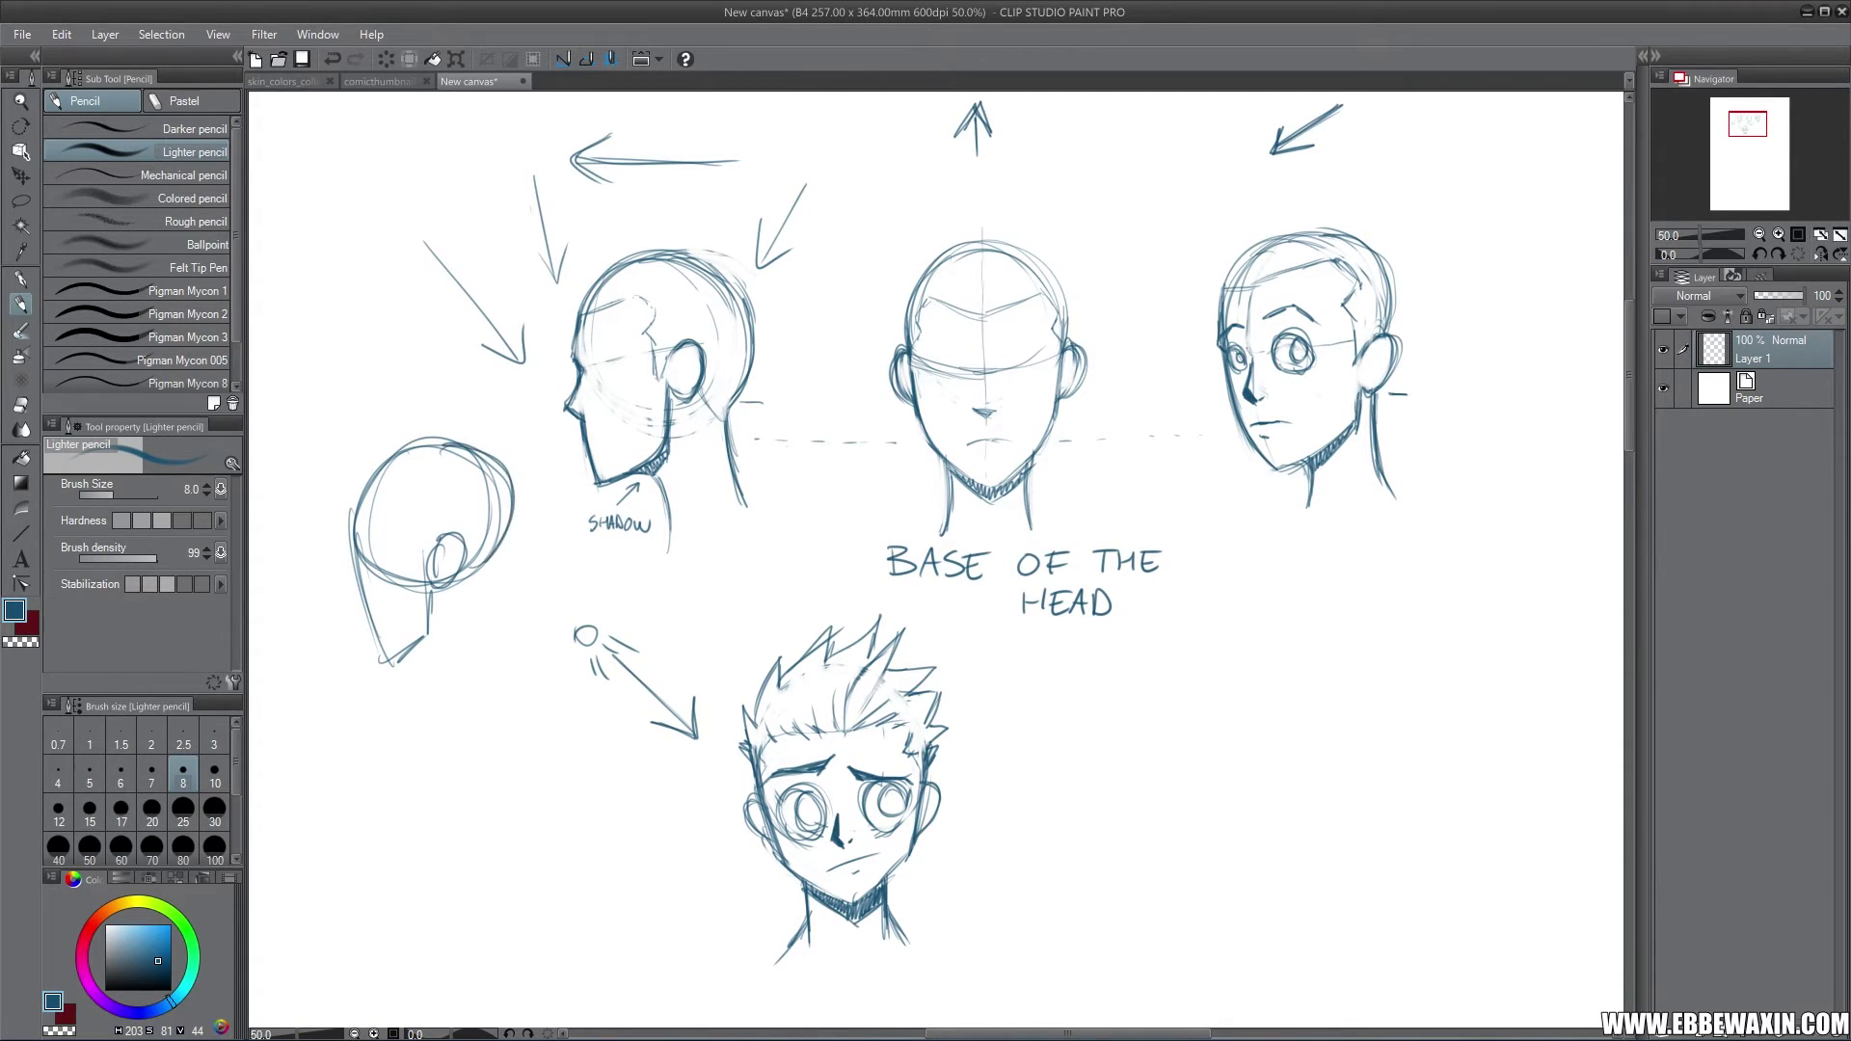
# Step: Turn the small profile head into a skull with an extended back, dark eye socket, nose cavity and teeth
pyautogui.moveTo(385, 459)
pyautogui.mouseDown()
pyautogui.moveTo(350, 521)
pyautogui.moveTo(374, 663)
pyautogui.mouseUp()
pyautogui.moveTo(372, 663)
pyautogui.mouseDown()
pyautogui.moveTo(422, 632)
pyautogui.moveTo(434, 590)
pyautogui.moveTo(514, 557)
pyautogui.moveTo(520, 487)
pyautogui.moveTo(439, 443)
pyautogui.mouseUp()
pyautogui.moveTo(506, 567); pyautogui.dragTo(521, 494)
pyautogui.moveTo(359, 528)
pyautogui.mouseDown()
pyautogui.moveTo(390, 552)
pyautogui.moveTo(366, 558)
pyautogui.moveTo(389, 560)
pyautogui.mouseUp()
pyautogui.moveTo(367, 538)
pyautogui.mouseDown()
pyautogui.moveTo(390, 561)
pyautogui.moveTo(354, 567)
pyautogui.moveTo(374, 618)
pyautogui.moveTo(402, 617)
pyautogui.mouseUp()
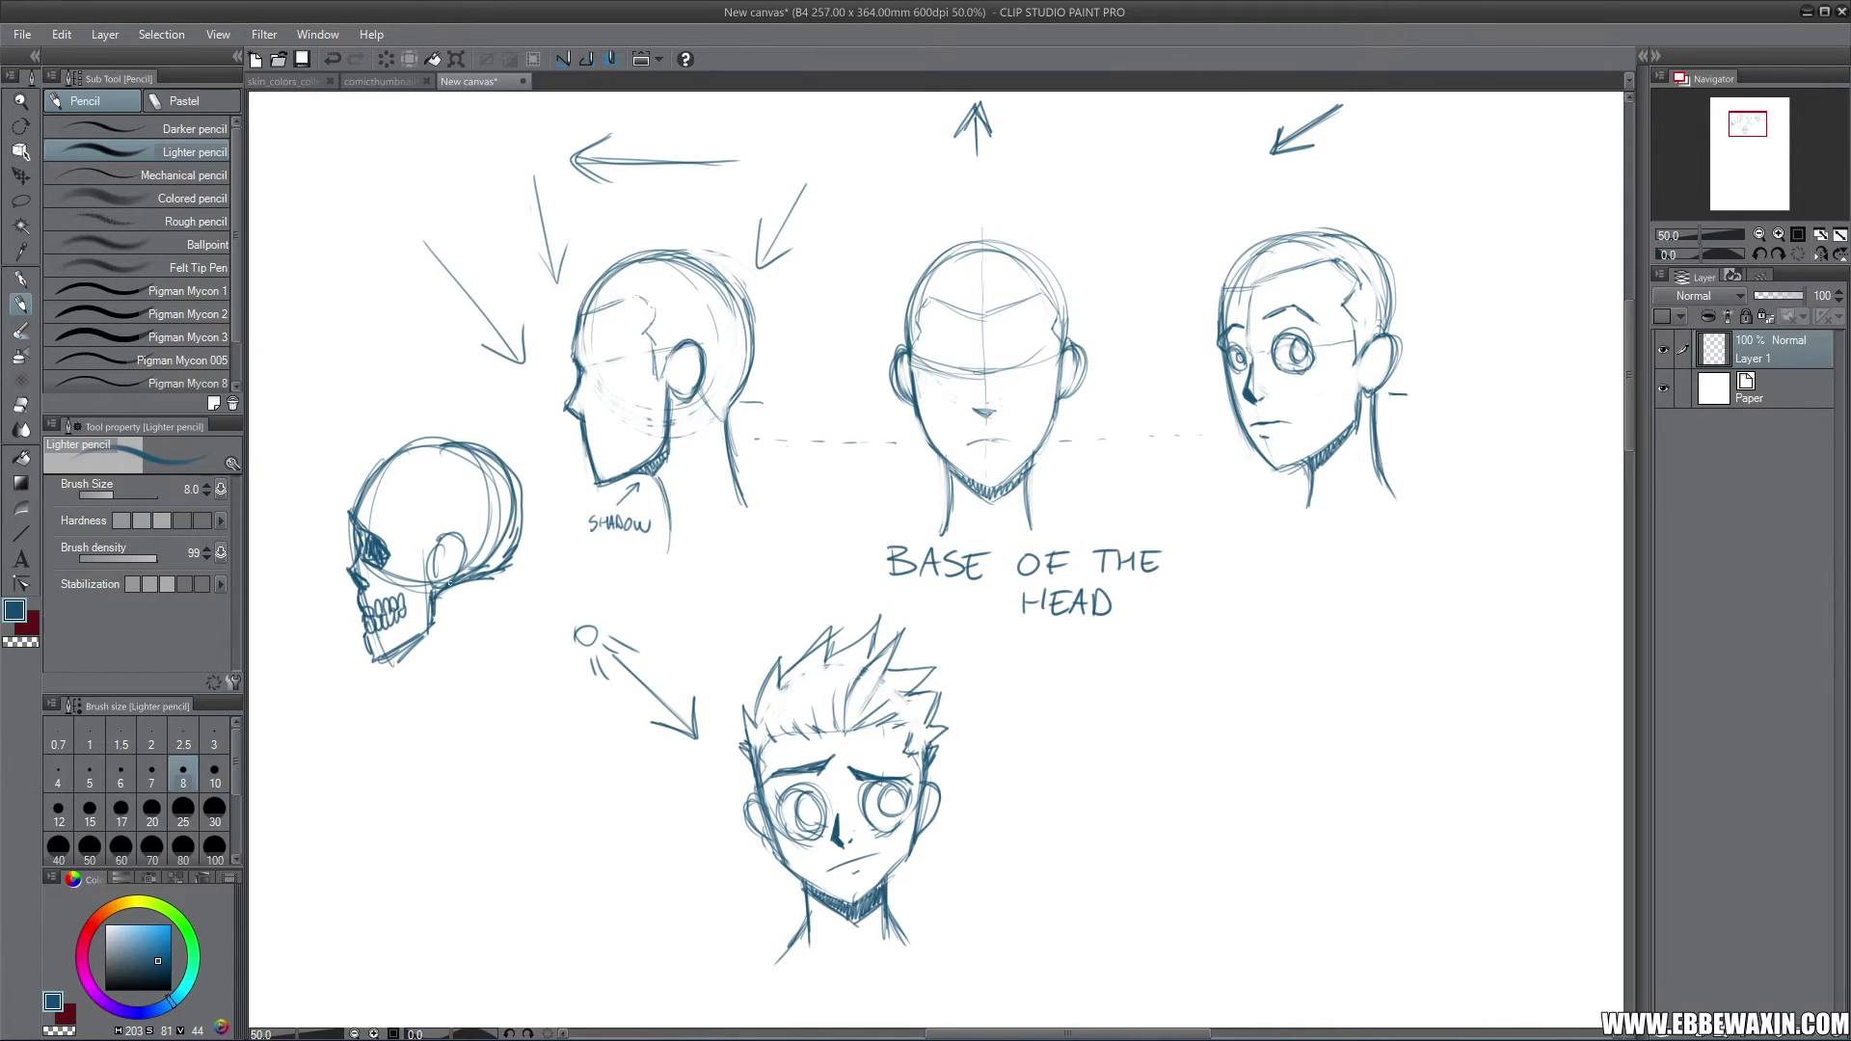
# Step: Draw the vertebrae and the front and back neck lines below the skull
pyautogui.moveTo(435, 605)
pyautogui.mouseDown()
pyautogui.moveTo(478, 586)
pyautogui.moveTo(445, 631)
pyautogui.moveTo(487, 590)
pyautogui.moveTo(503, 648)
pyautogui.mouseUp()
pyautogui.moveTo(490, 583)
pyautogui.mouseDown()
pyautogui.moveTo(515, 664)
pyautogui.moveTo(430, 699)
pyautogui.mouseUp()
pyautogui.moveTo(408, 637)
pyautogui.mouseDown()
pyautogui.moveTo(430, 693)
pyautogui.moveTo(480, 582)
pyautogui.moveTo(452, 634)
pyautogui.mouseUp()
pyautogui.moveTo(449, 622)
pyautogui.mouseDown()
pyautogui.moveTo(485, 614)
pyautogui.moveTo(464, 673)
pyautogui.moveTo(488, 644)
pyautogui.mouseUp()
pyautogui.moveTo(461, 676)
pyautogui.mouseDown()
pyautogui.moveTo(498, 660)
pyautogui.moveTo(468, 711)
pyautogui.mouseUp()
pyautogui.moveTo(497, 660)
pyautogui.mouseDown()
pyautogui.moveTo(508, 696)
pyautogui.moveTo(508, 673)
pyautogui.mouseUp()
pyautogui.moveTo(450, 669); pyautogui.dragTo(472, 710)
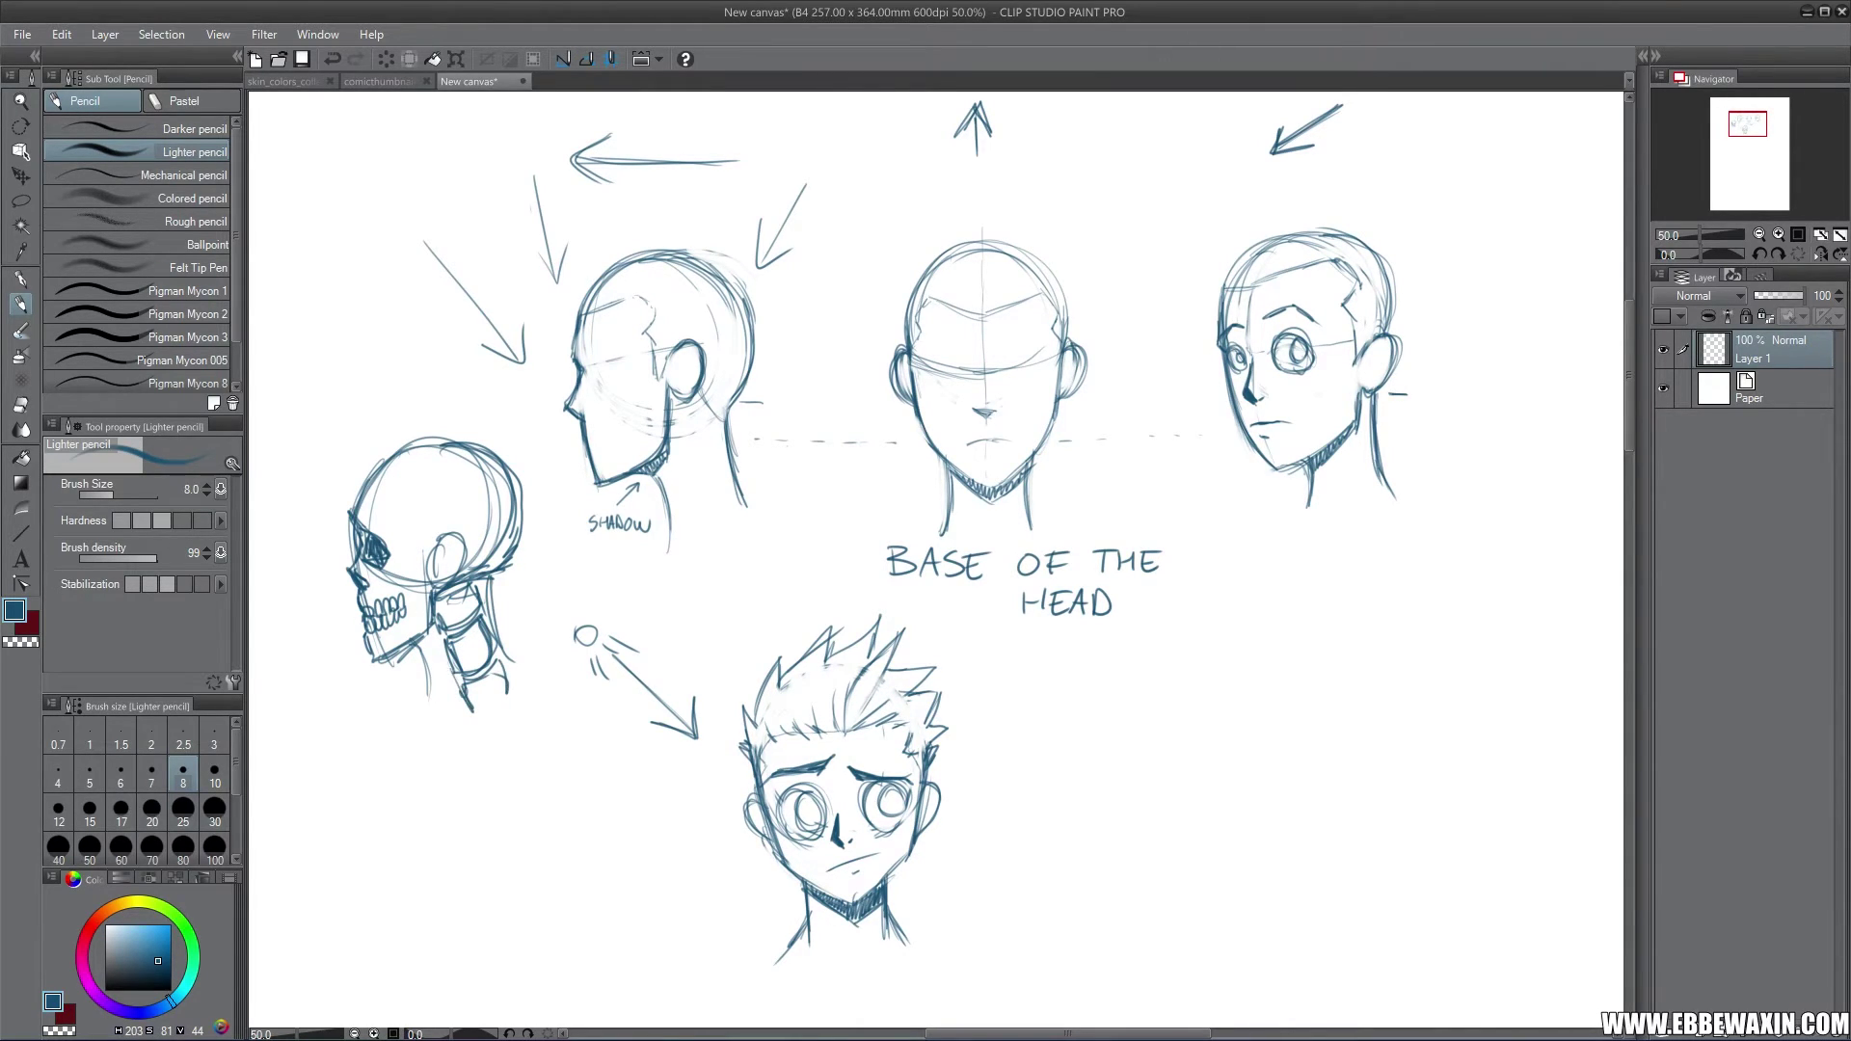
pyautogui.moveTo(498, 618); pyautogui.dragTo(570, 729)
pyautogui.moveTo(372, 522); pyautogui.dragTo(438, 565)
# Step: Handwrite the label "PROFILE" above the first head's horizontal arrow
pyautogui.moveTo(1747, 125); pyautogui.dragTo(1746, 124)
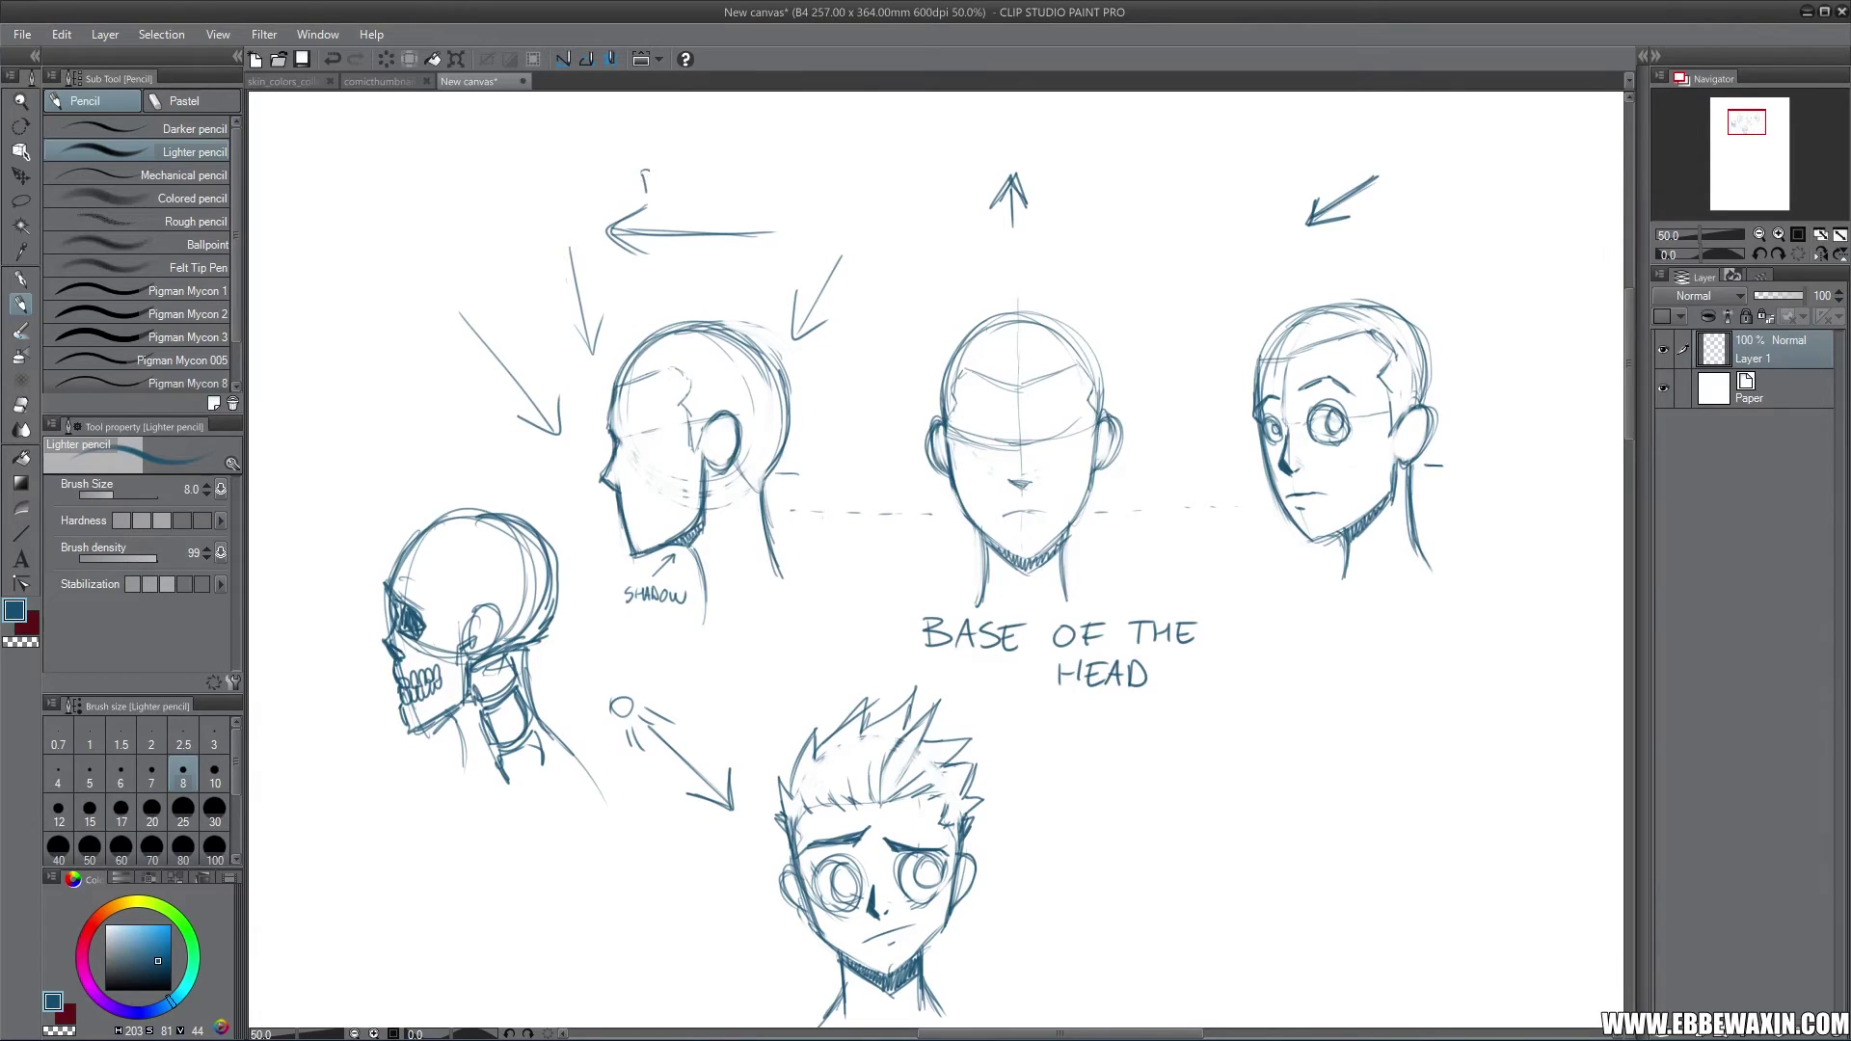
pyautogui.moveTo(644, 171); pyautogui.dragTo(651, 183)
pyautogui.moveTo(656, 189); pyautogui.dragTo(671, 176)
pyautogui.moveTo(684, 171); pyautogui.dragTo(695, 189)
pyautogui.moveTo(704, 170); pyautogui.dragTo(714, 190)
pyautogui.moveTo(715, 172); pyautogui.dragTo(722, 171)
pyautogui.moveTo(714, 181); pyautogui.dragTo(720, 181)
pyautogui.moveTo(715, 190); pyautogui.dragTo(723, 190)
# Step: Handwrite the label "FORWARD" above the front-view head's upward arrow
pyautogui.moveTo(976, 143); pyautogui.dragTo(976, 161)
pyautogui.moveTo(977, 142); pyautogui.dragTo(1002, 161)
pyautogui.moveTo(1001, 144); pyautogui.dragTo(1038, 161)
pyautogui.moveTo(1029, 154); pyautogui.dragTo(1036, 154)
pyautogui.moveTo(1043, 161); pyautogui.dragTo(1055, 161)
pyautogui.moveTo(1056, 144); pyautogui.dragTo(1064, 151)
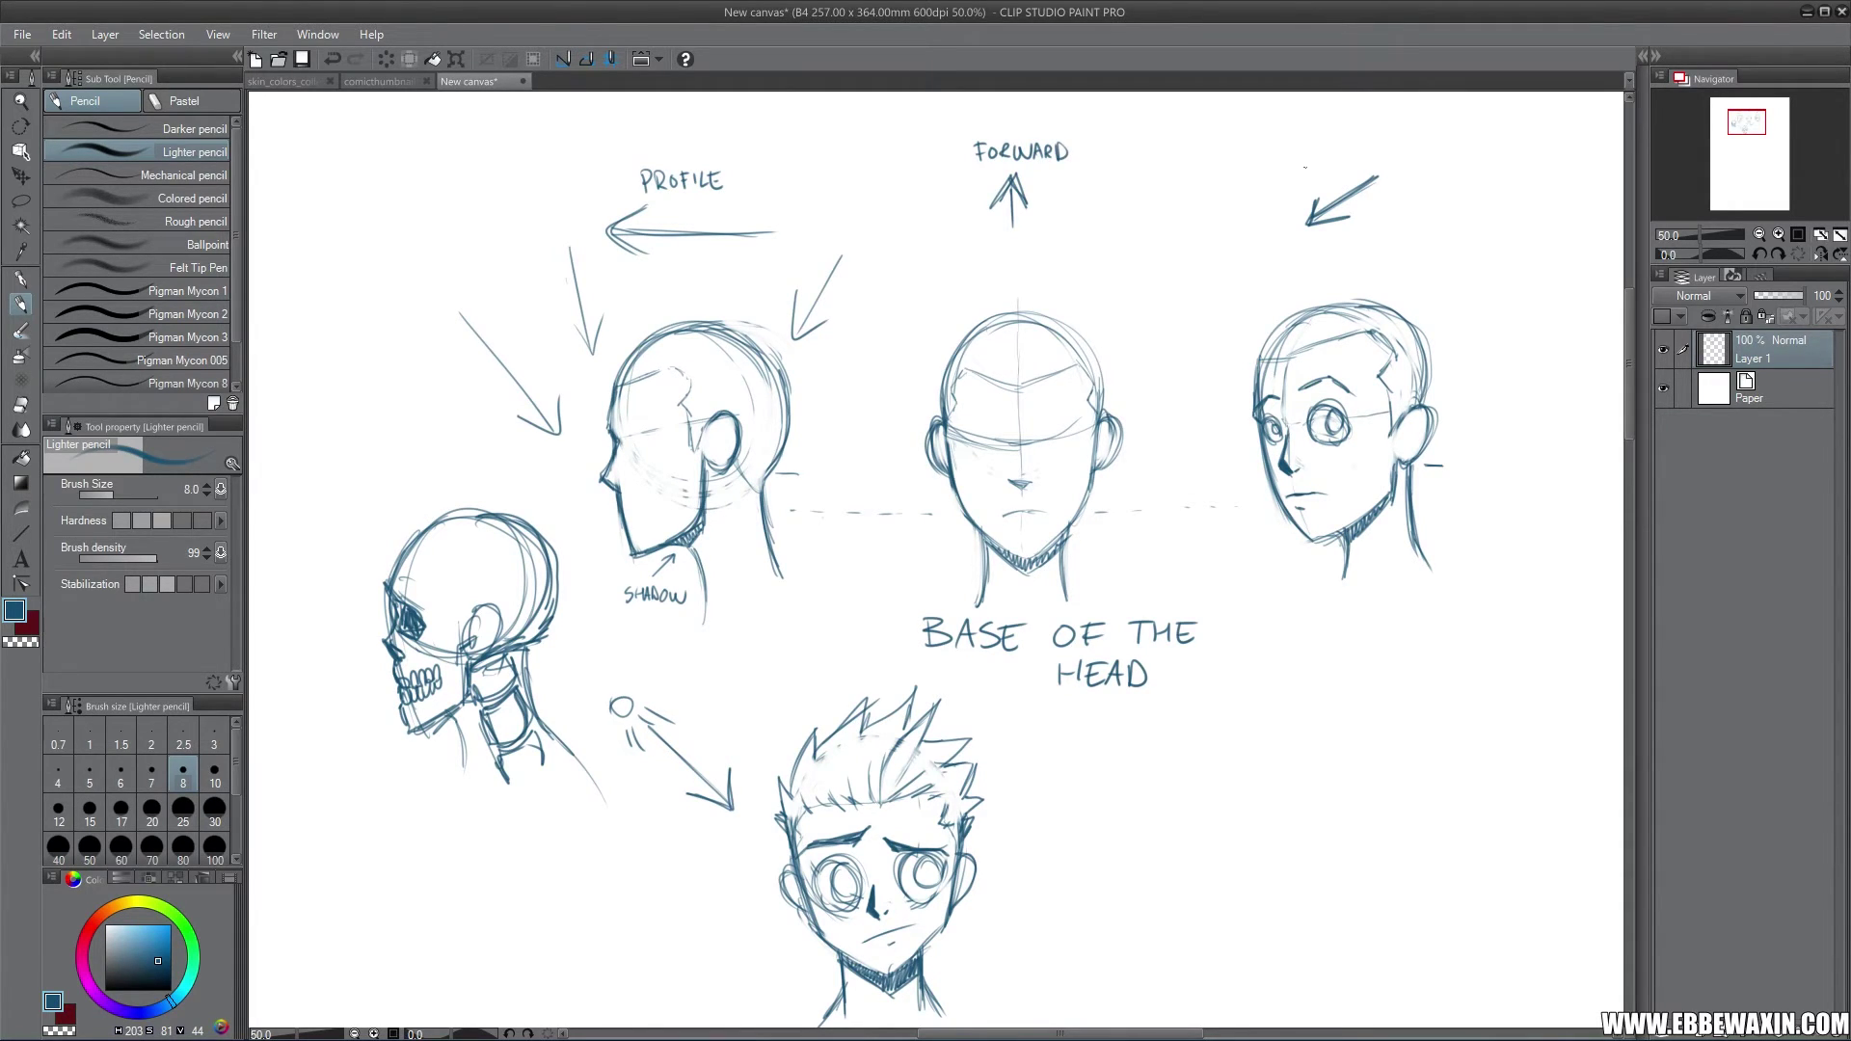
# Step: Handwrite the label "3 QUARTERS" above the third head's diagonal arrow
pyautogui.moveTo(1291, 151)
pyautogui.mouseDown()
pyautogui.moveTo(1340, 167)
pyautogui.moveTo(1356, 152)
pyautogui.mouseUp()
pyautogui.moveTo(1354, 168); pyautogui.dragTo(1366, 160)
pyautogui.moveTo(1369, 168); pyautogui.dragTo(1403, 150)
pyautogui.moveTo(1394, 151)
pyautogui.mouseDown()
pyautogui.moveTo(1393, 168)
pyautogui.moveTo(1413, 153)
pyautogui.mouseUp()
pyautogui.moveTo(1413, 152); pyautogui.dragTo(1430, 170)
pyautogui.moveTo(1433, 152); pyautogui.dragTo(1425, 171)
# Step: Sketch an egg-shaped head outline with a pointed chin beside the spiky-haired head, built from a circle with tapering jaw lines
pyautogui.moveTo(1748, 126); pyautogui.dragTo(1747, 129)
pyautogui.moveTo(1707, 235); pyautogui.dragTo(1703, 237)
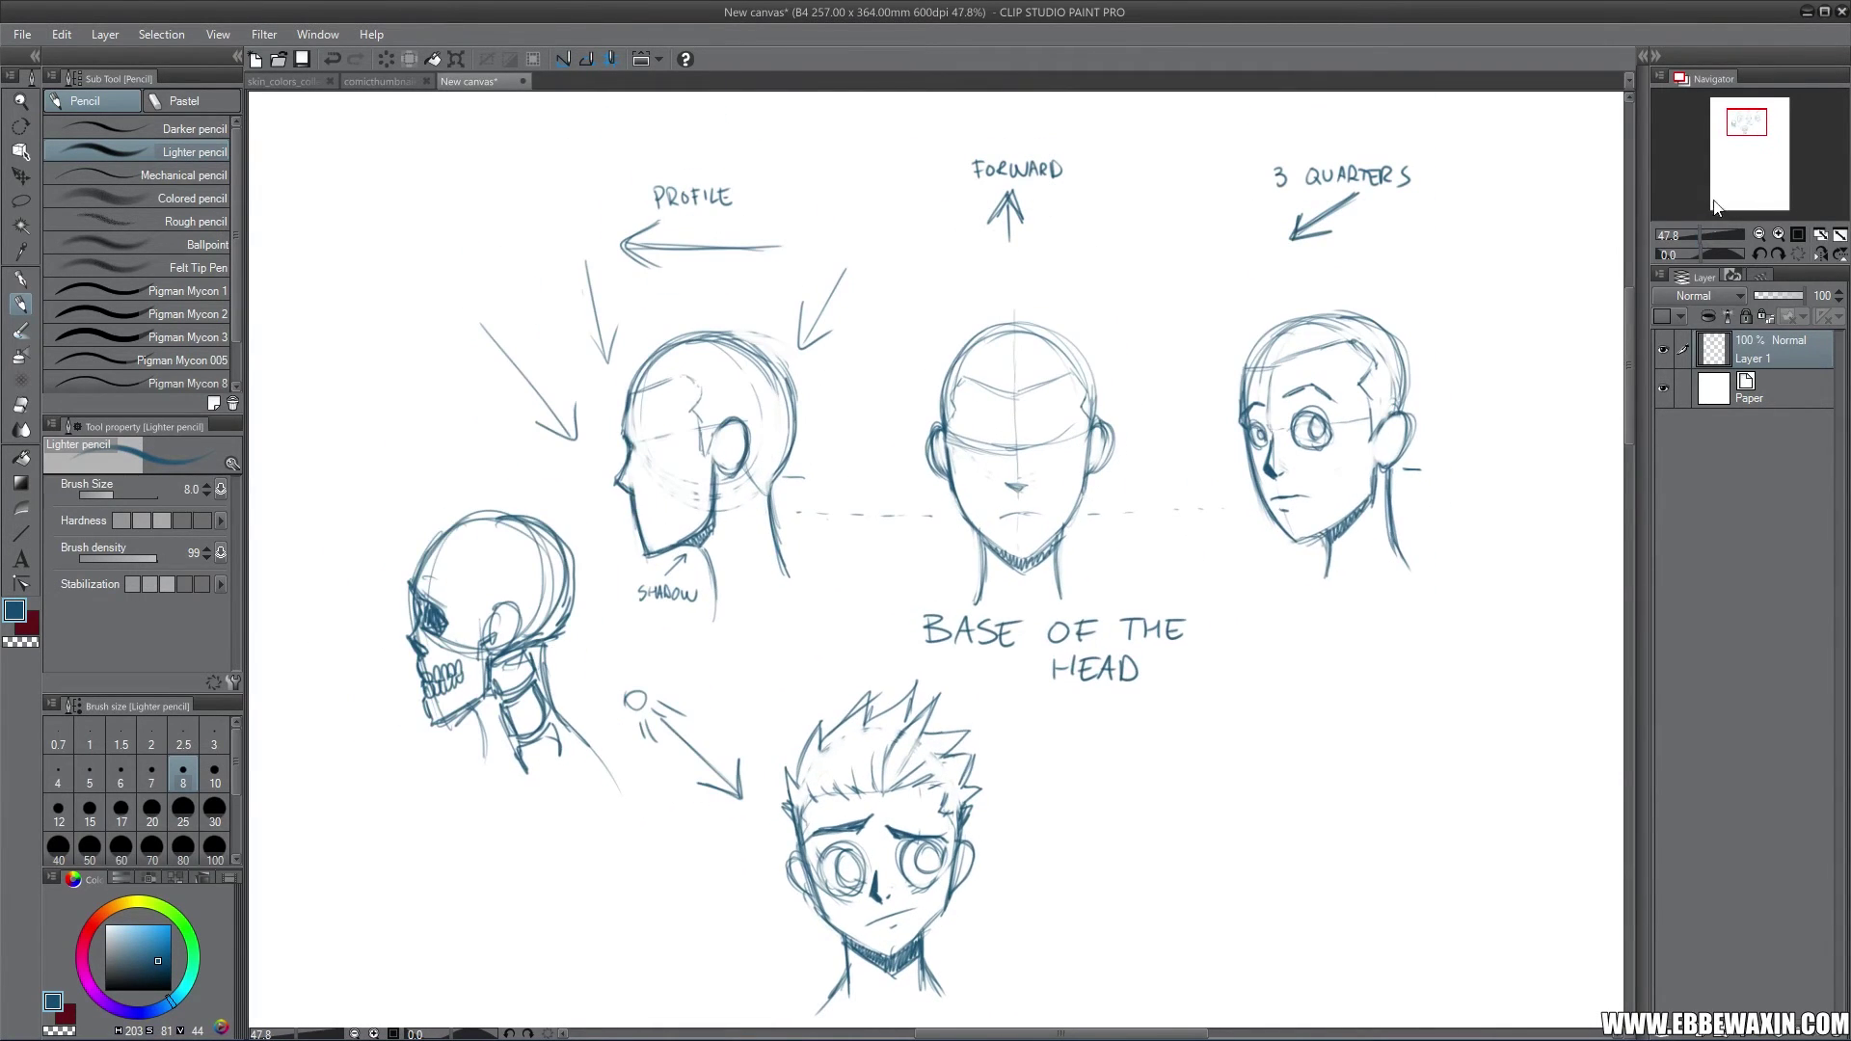
pyautogui.moveTo(1743, 128); pyautogui.dragTo(1746, 131)
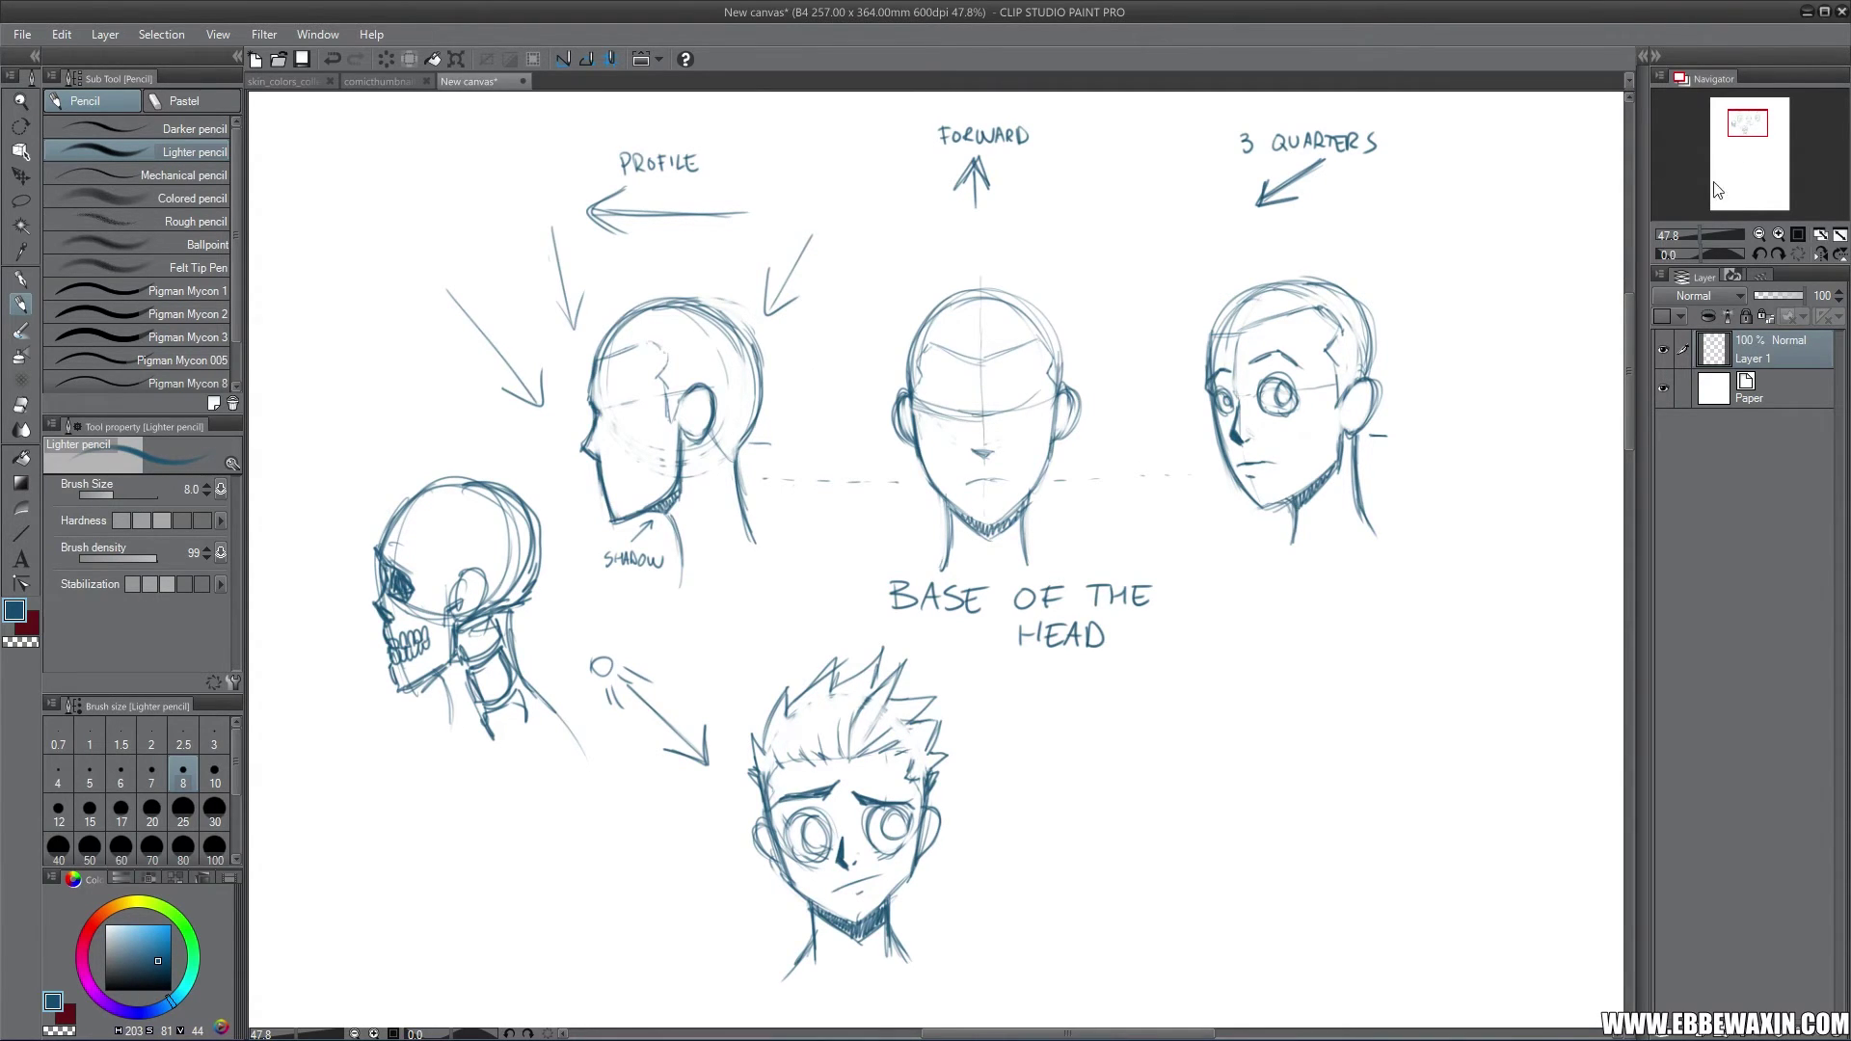
pyautogui.scroll(-3, 935, 539)
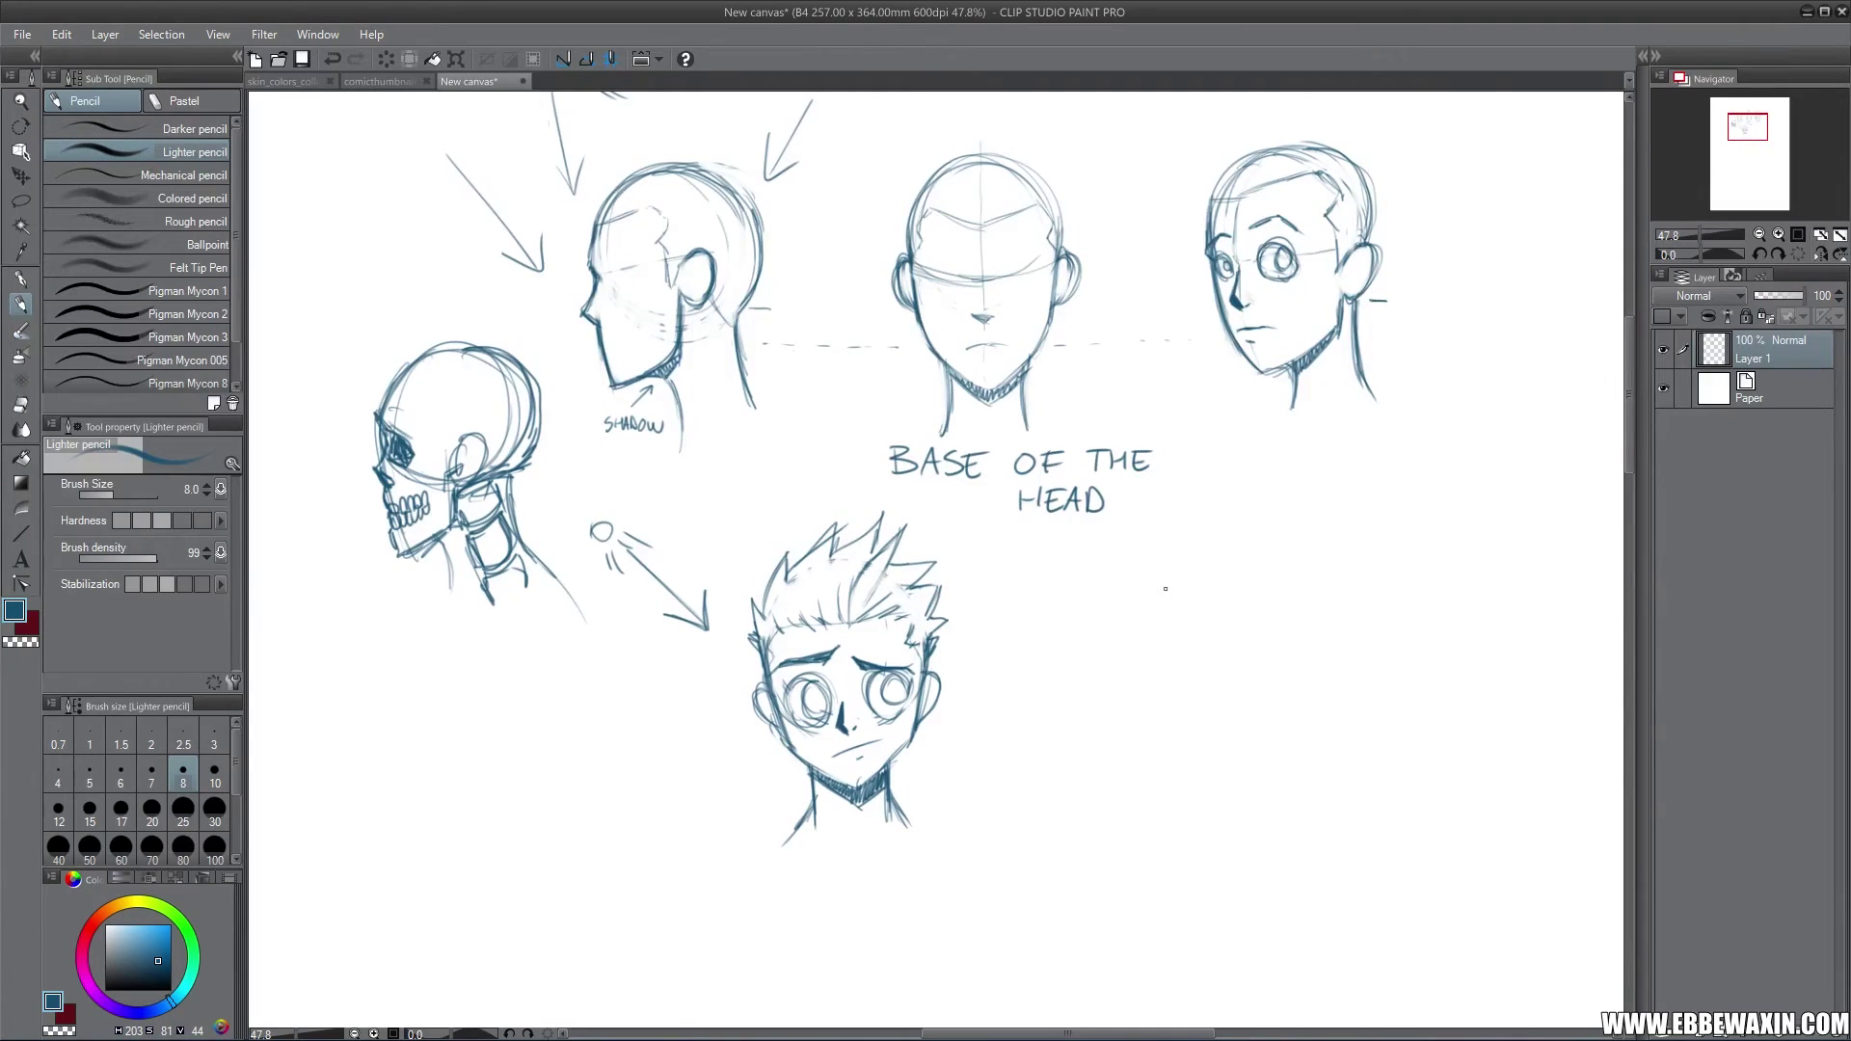
pyautogui.moveTo(1166, 589)
pyautogui.mouseDown()
pyautogui.moveTo(1212, 714)
pyautogui.moveTo(1157, 699)
pyautogui.moveTo(1138, 641)
pyautogui.moveTo(1147, 713)
pyautogui.mouseUp()
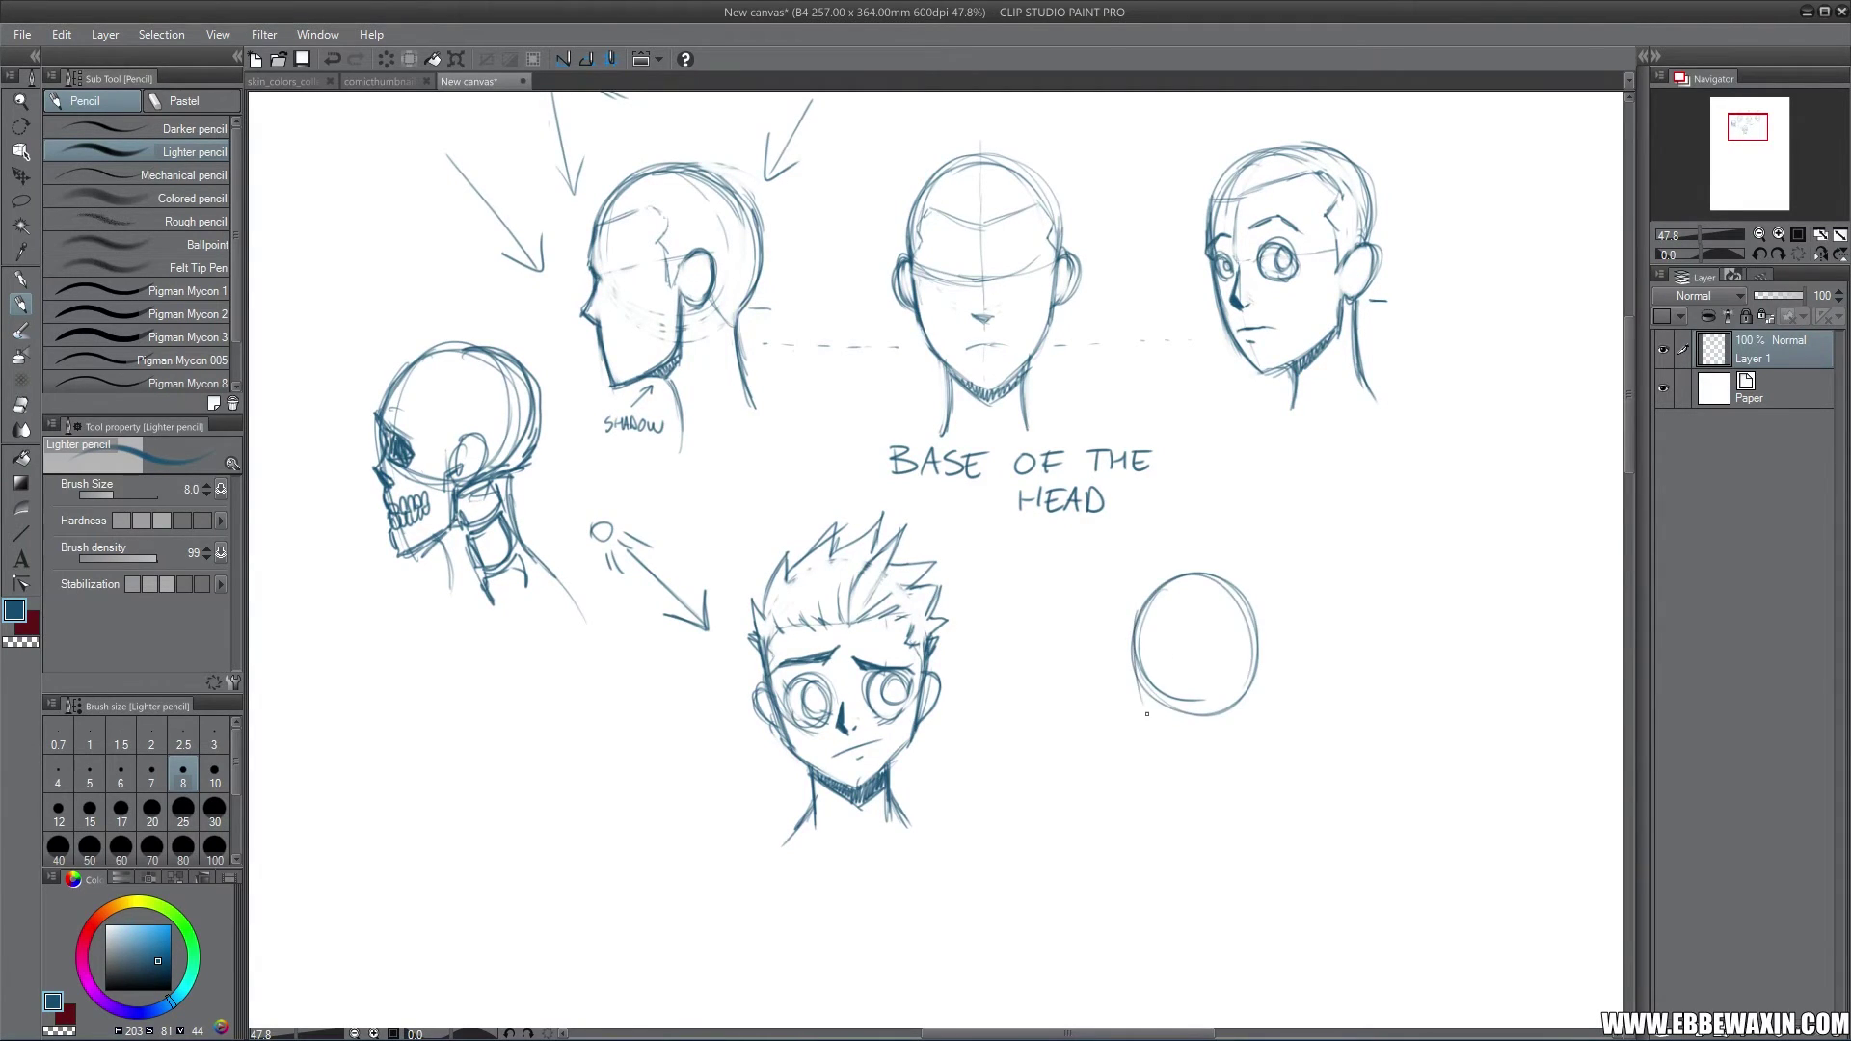
pyautogui.moveTo(1135, 625); pyautogui.dragTo(1182, 760)
pyautogui.moveTo(1134, 673)
pyautogui.mouseDown()
pyautogui.moveTo(1193, 764)
pyautogui.moveTo(1234, 730)
pyautogui.moveTo(1257, 636)
pyautogui.mouseUp()
pyautogui.moveTo(1220, 750)
pyautogui.mouseDown()
pyautogui.moveTo(1253, 660)
pyautogui.moveTo(1132, 689)
pyautogui.moveTo(1189, 763)
pyautogui.mouseUp()
pyautogui.moveTo(1130, 640); pyautogui.dragTo(1192, 767)
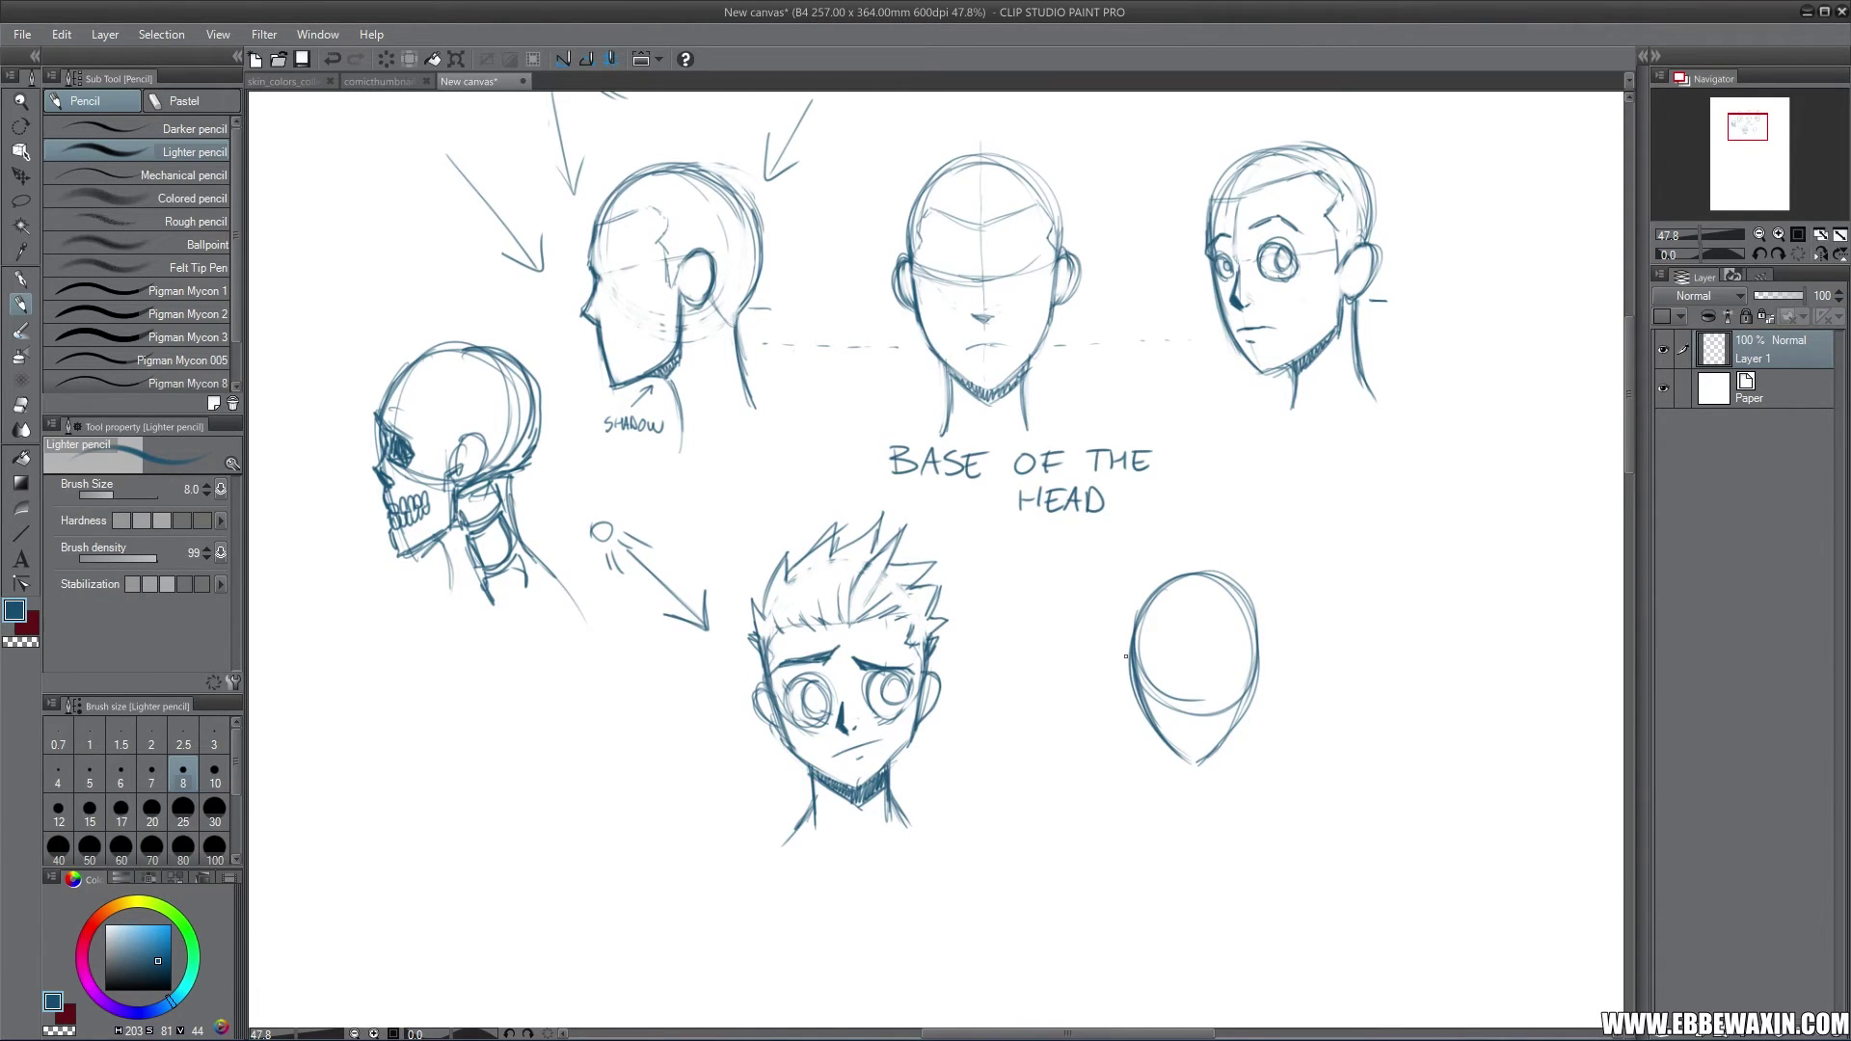
# Step: Sketch a box-shaped head with straight sides and a short, flat chin in the empty area below the skull
pyautogui.moveTo(1748, 131); pyautogui.dragTo(1742, 132)
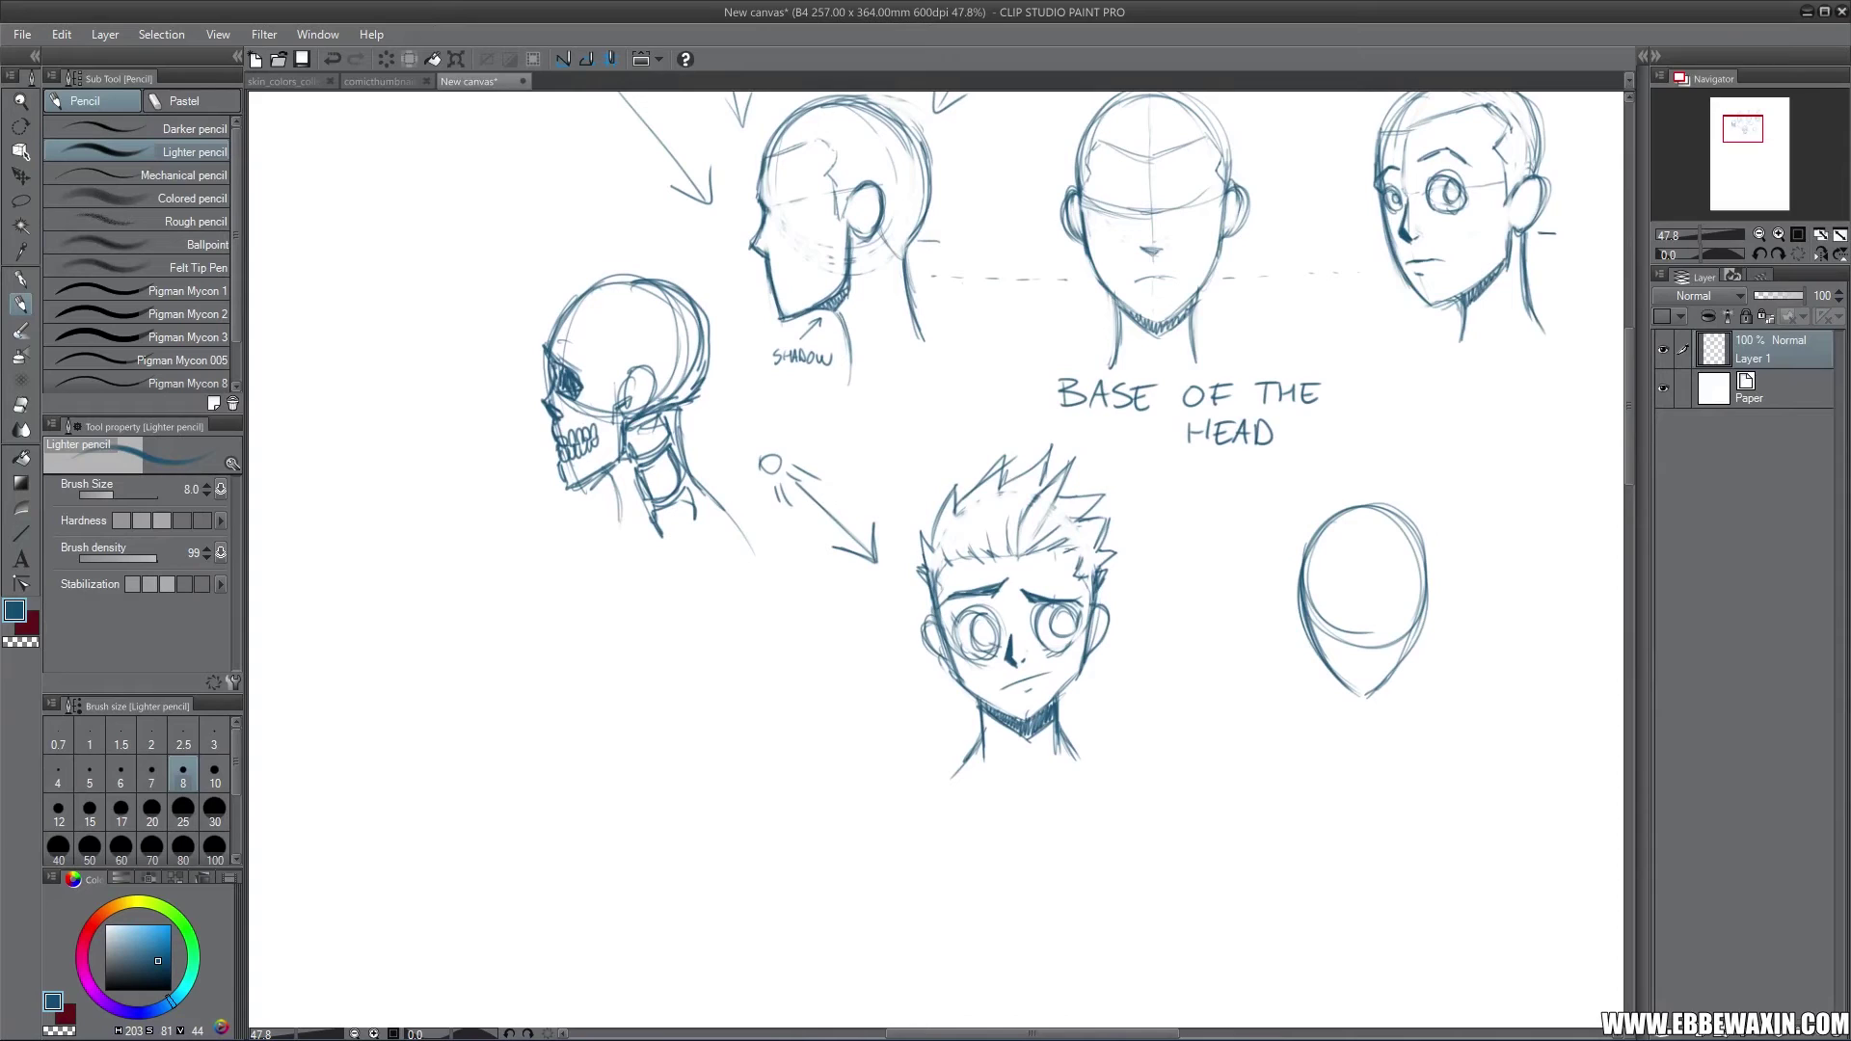
pyautogui.moveTo(594, 647)
pyautogui.mouseDown()
pyautogui.moveTo(610, 781)
pyautogui.moveTo(593, 646)
pyautogui.moveTo(749, 644)
pyautogui.mouseUp()
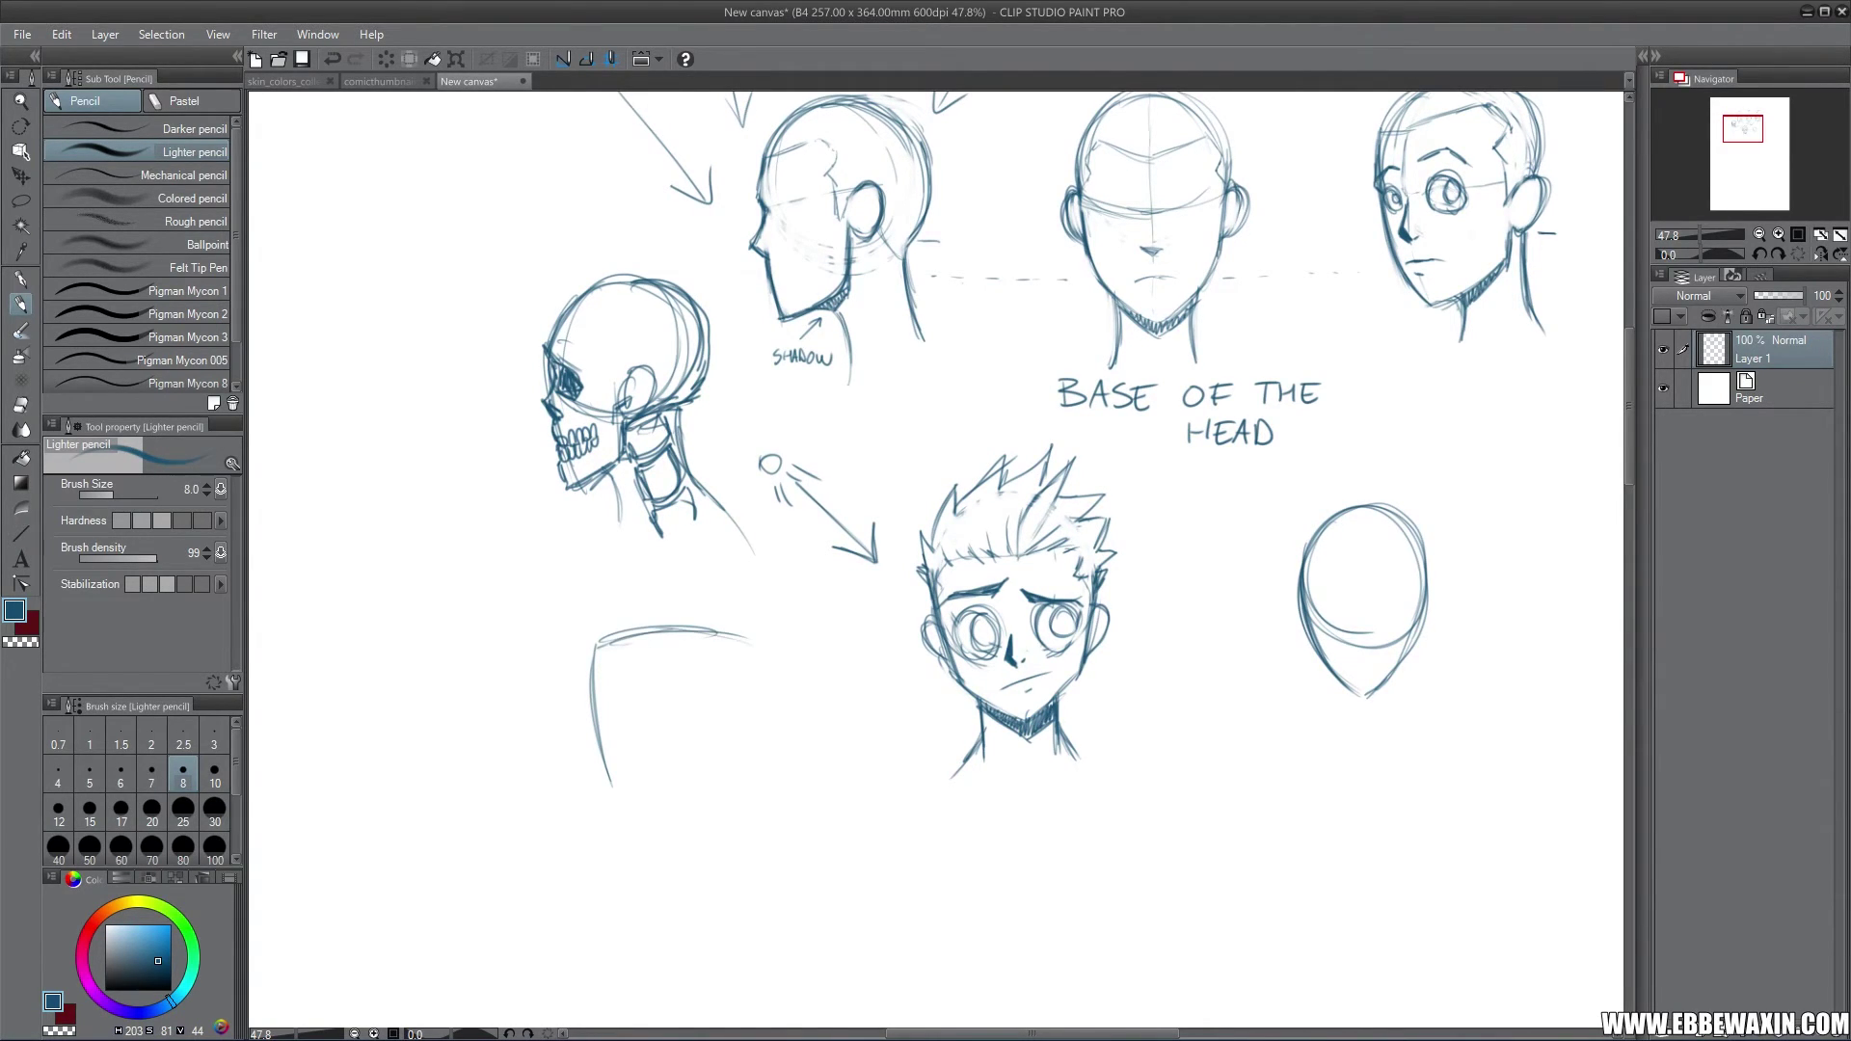
pyautogui.moveTo(595, 643)
pyautogui.mouseDown()
pyautogui.moveTo(599, 748)
pyautogui.moveTo(623, 790)
pyautogui.moveTo(743, 783)
pyautogui.mouseUp()
pyautogui.moveTo(752, 646)
pyautogui.mouseDown()
pyautogui.moveTo(761, 779)
pyautogui.moveTo(672, 628)
pyautogui.moveTo(596, 750)
pyautogui.moveTo(614, 790)
pyautogui.mouseUp()
pyautogui.moveTo(590, 667)
pyautogui.mouseDown()
pyautogui.moveTo(590, 714)
pyautogui.moveTo(721, 805)
pyautogui.moveTo(680, 808)
pyautogui.mouseUp()
pyautogui.moveTo(760, 756); pyautogui.dragTo(739, 795)
pyautogui.moveTo(761, 672); pyautogui.dragTo(761, 730)
pyautogui.moveTo(604, 768)
pyautogui.mouseDown()
pyautogui.moveTo(643, 835)
pyautogui.moveTo(717, 839)
pyautogui.moveTo(758, 790)
pyautogui.moveTo(731, 821)
pyautogui.mouseUp()
# Step: Round off the top of the box-shaped head and draw an ear on each side
pyautogui.moveTo(762, 644)
pyautogui.mouseDown()
pyautogui.moveTo(754, 791)
pyautogui.moveTo(757, 723)
pyautogui.moveTo(592, 663)
pyautogui.moveTo(748, 636)
pyautogui.mouseUp()
pyautogui.moveTo(599, 644); pyautogui.dragTo(735, 617)
pyautogui.moveTo(613, 646); pyautogui.dragTo(744, 636)
pyautogui.moveTo(592, 724); pyautogui.dragTo(599, 781)
pyautogui.moveTo(760, 718); pyautogui.dragTo(772, 771)
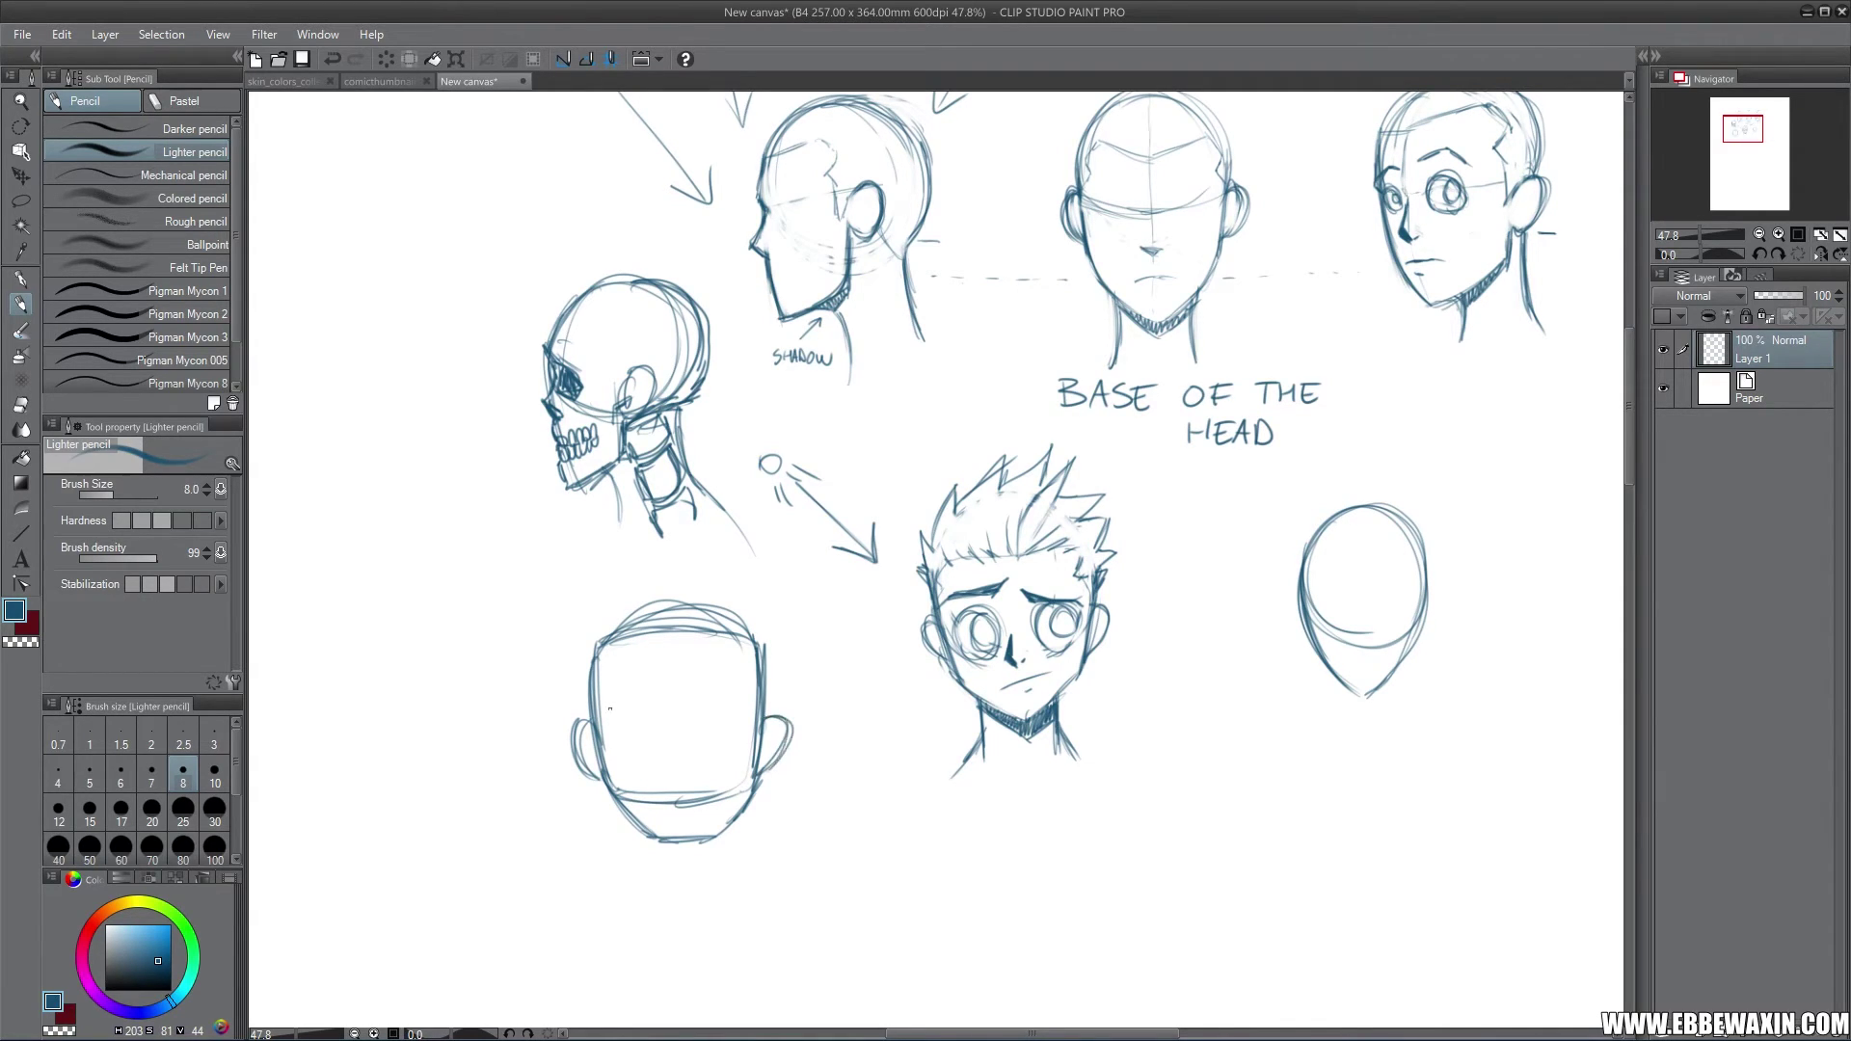
# Step: Draw a jagged hairline and short hair tufts at the temples and top corners of the box-shaped head
pyautogui.moveTo(599, 652)
pyautogui.mouseDown()
pyautogui.moveTo(594, 713)
pyautogui.moveTo(592, 676)
pyautogui.moveTo(617, 677)
pyautogui.moveTo(627, 706)
pyautogui.moveTo(715, 667)
pyautogui.moveTo(779, 701)
pyautogui.mouseUp()
pyautogui.moveTo(747, 631)
pyautogui.mouseDown()
pyautogui.moveTo(784, 642)
pyautogui.moveTo(750, 599)
pyautogui.mouseUp()
pyautogui.moveTo(621, 644)
pyautogui.mouseDown()
pyautogui.moveTo(572, 631)
pyautogui.moveTo(582, 651)
pyautogui.mouseUp()
pyautogui.moveTo(595, 646); pyautogui.dragTo(565, 656)
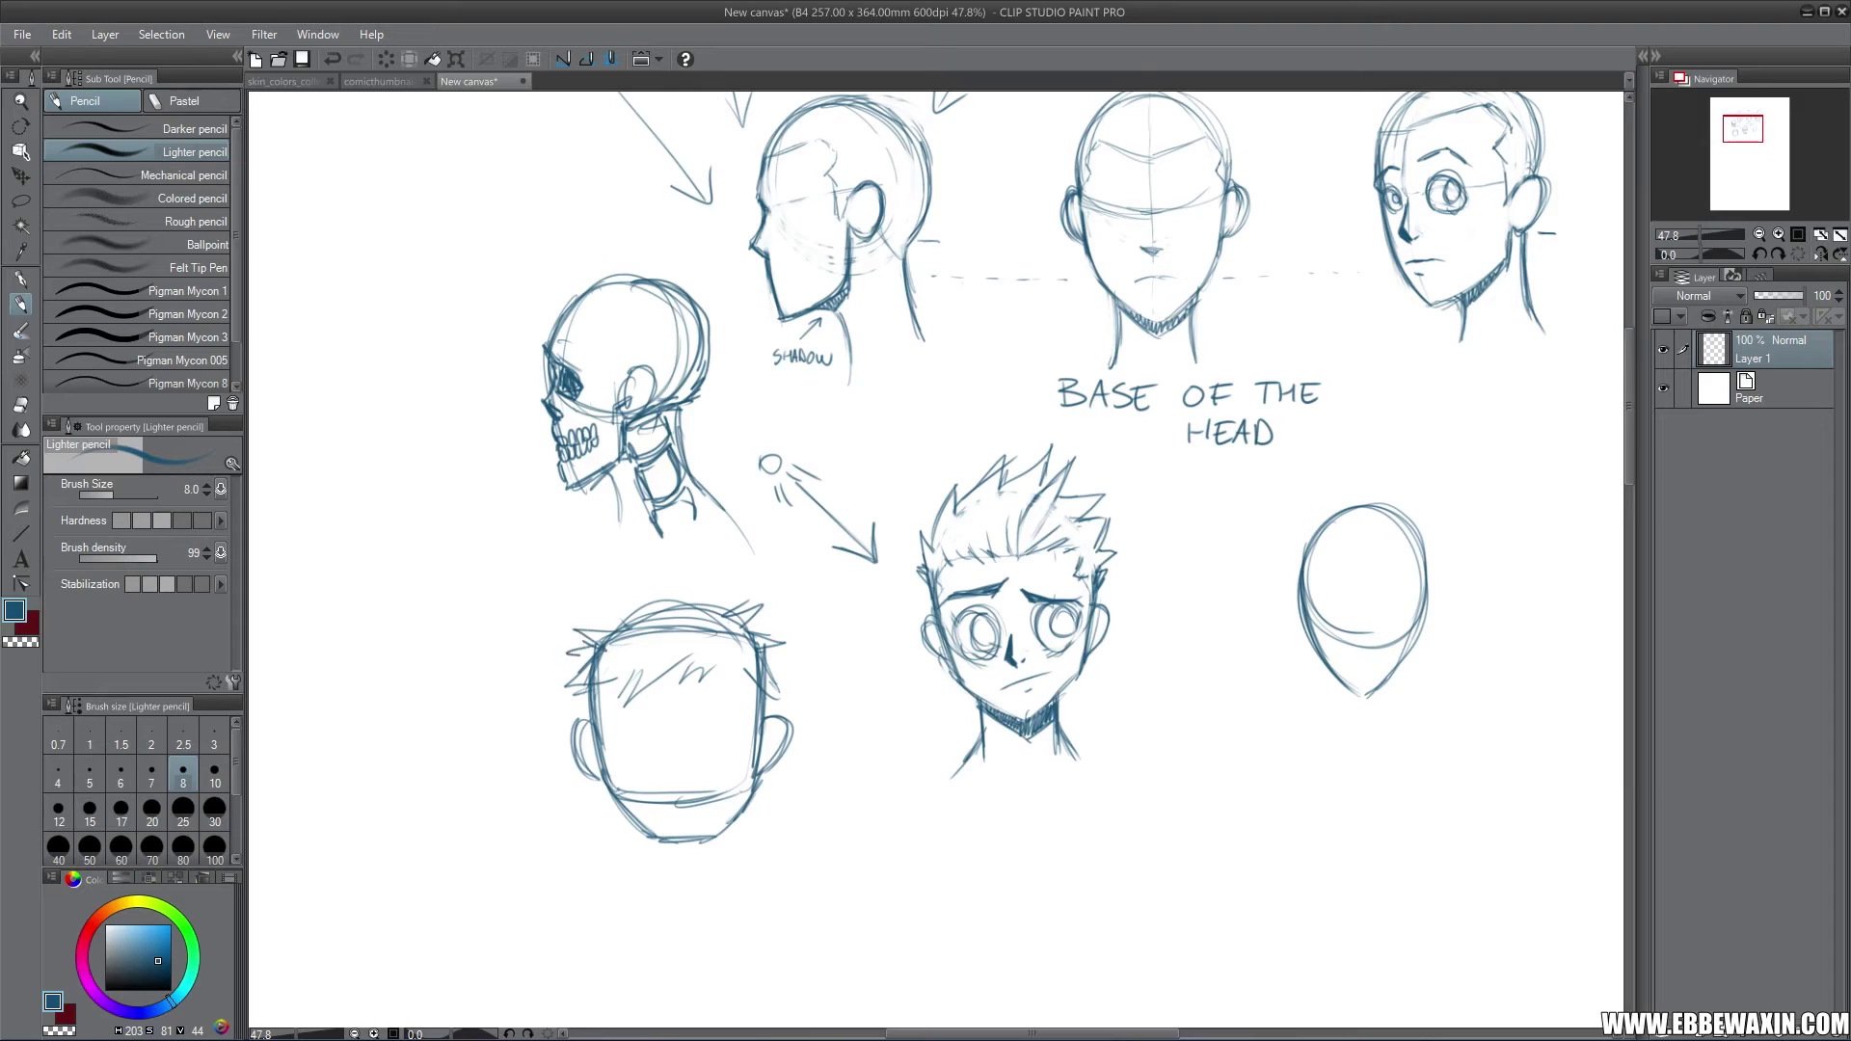
# Step: Give the box-shaped head scowling eyes, a nose and a frowning mouth, erasing the guideline across its lower face
pyautogui.moveTo(598, 730)
pyautogui.mouseDown()
pyautogui.moveTo(669, 743)
pyautogui.moveTo(667, 708)
pyautogui.moveTo(699, 744)
pyautogui.moveTo(754, 718)
pyautogui.moveTo(684, 714)
pyautogui.moveTo(633, 760)
pyautogui.moveTo(723, 756)
pyautogui.moveTo(752, 725)
pyautogui.mouseUp()
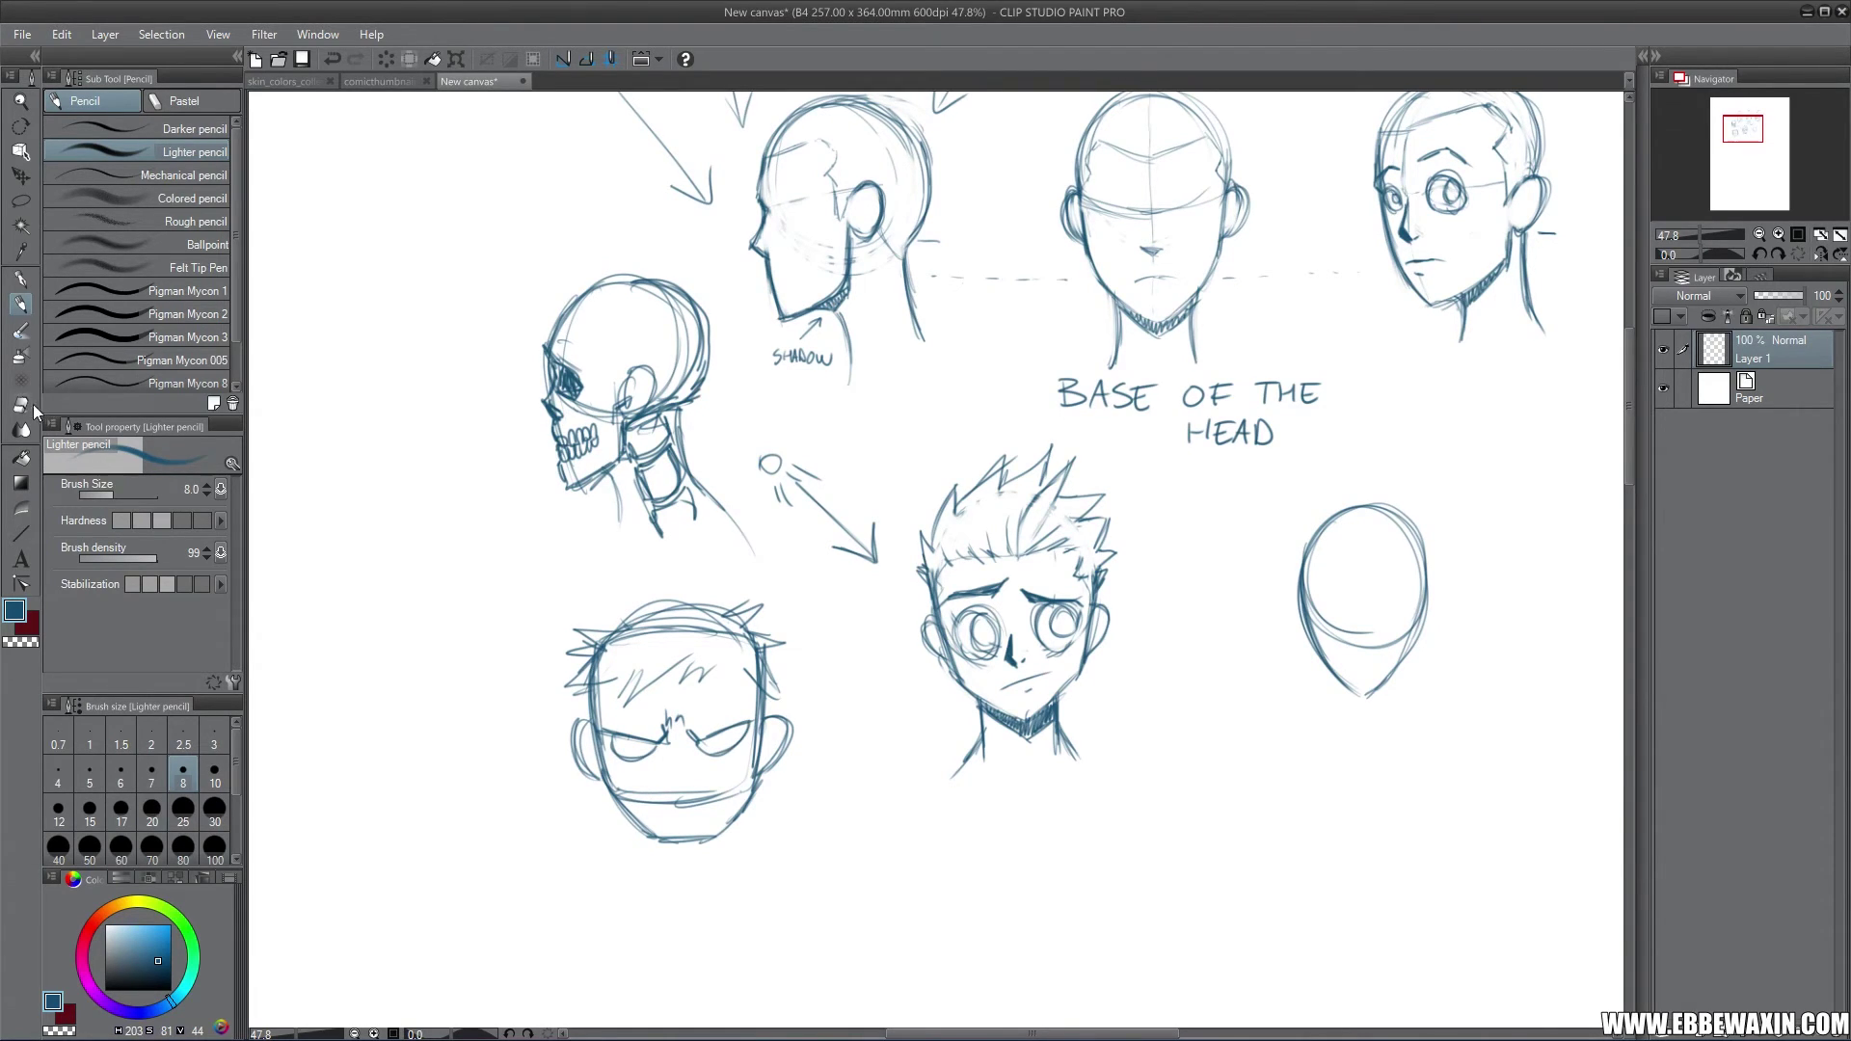
pyautogui.press('e')
pyautogui.moveTo(617, 776)
pyautogui.mouseDown()
pyautogui.moveTo(688, 813)
pyautogui.moveTo(742, 785)
pyautogui.moveTo(701, 810)
pyautogui.moveTo(650, 796)
pyautogui.moveTo(672, 740)
pyautogui.moveTo(707, 760)
pyautogui.moveTo(656, 798)
pyautogui.moveTo(726, 808)
pyautogui.moveTo(664, 808)
pyautogui.moveTo(691, 793)
pyautogui.moveTo(665, 818)
pyautogui.moveTo(694, 807)
pyautogui.mouseUp()
pyautogui.click(20, 305)
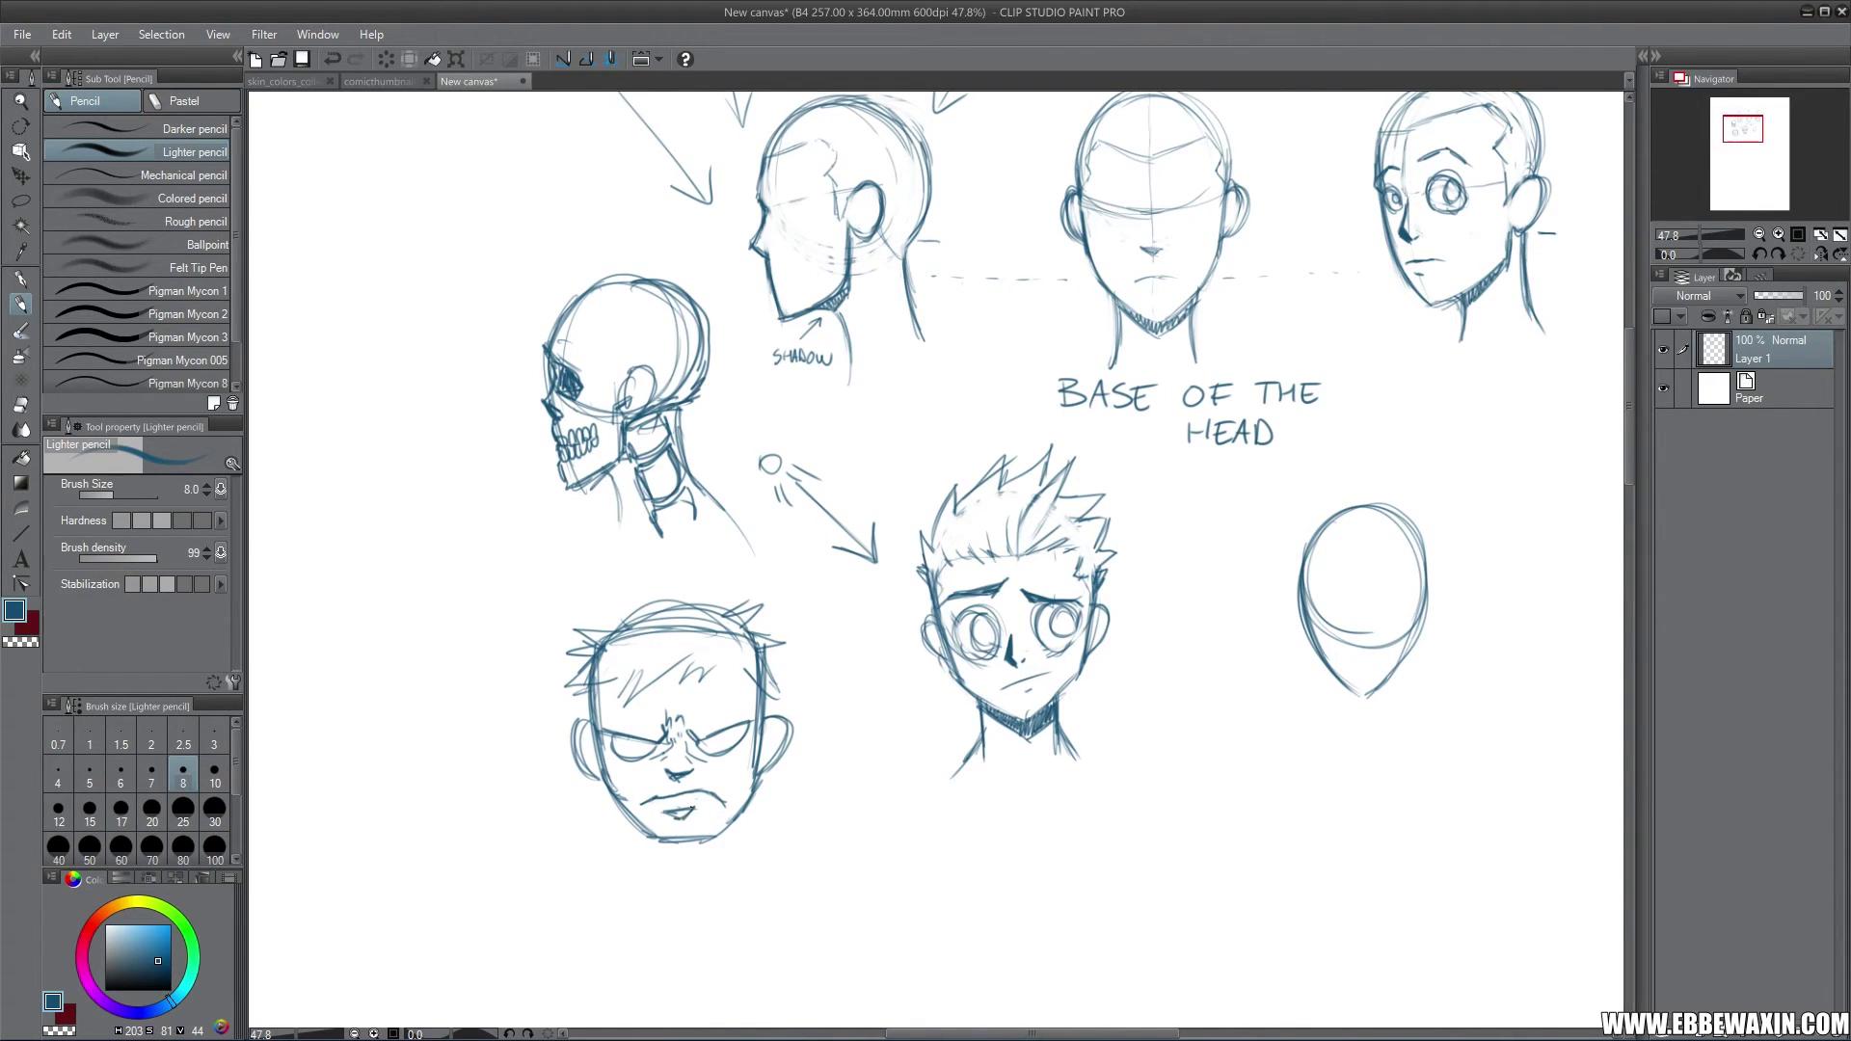
# Step: Square off the scowling head's jaw and add cheek lines, inner-ear lines, pupils and eyebrow outlines
pyautogui.moveTo(596, 735)
pyautogui.mouseDown()
pyautogui.moveTo(634, 835)
pyautogui.moveTo(665, 843)
pyautogui.moveTo(631, 820)
pyautogui.moveTo(726, 847)
pyautogui.moveTo(732, 788)
pyautogui.moveTo(760, 790)
pyautogui.moveTo(758, 683)
pyautogui.mouseUp()
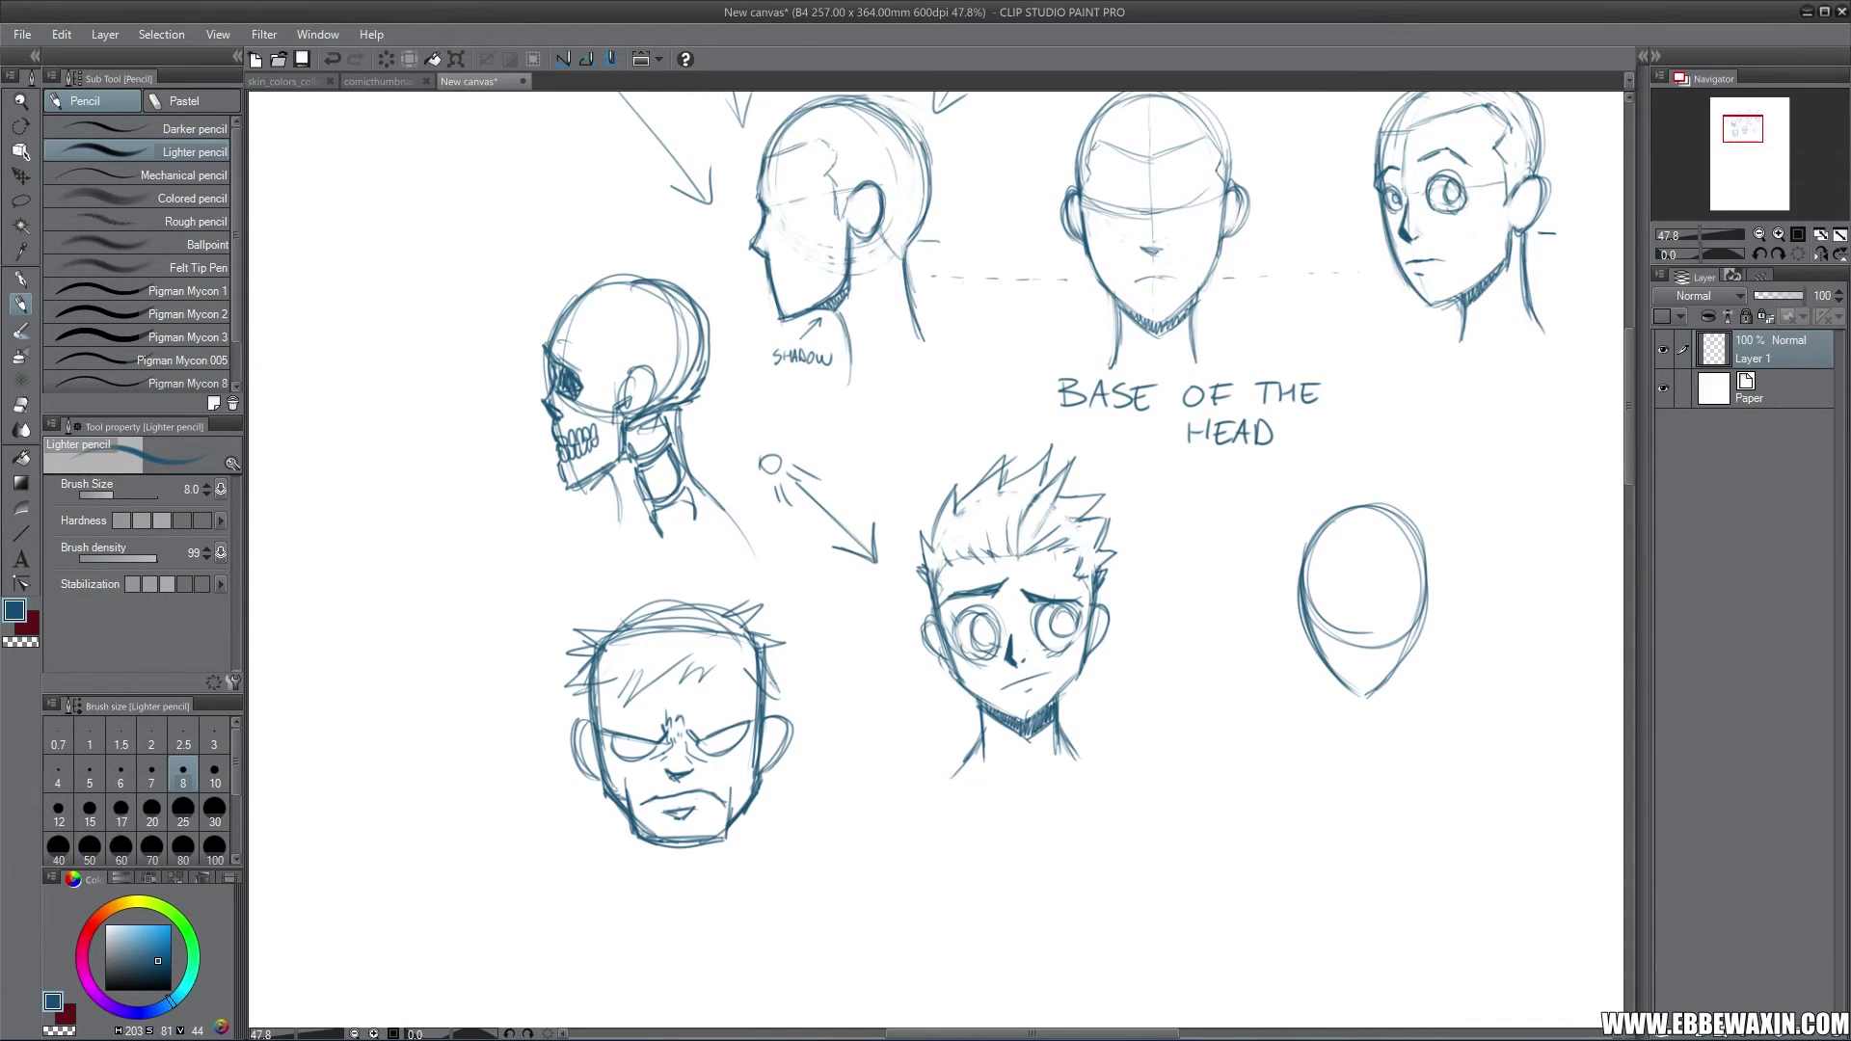
pyautogui.moveTo(590, 733); pyautogui.dragTo(593, 764)
pyautogui.moveTo(770, 740); pyautogui.dragTo(769, 753)
pyautogui.moveTo(626, 741); pyautogui.dragTo(725, 743)
pyautogui.moveTo(596, 714)
pyautogui.mouseDown()
pyautogui.moveTo(661, 715)
pyautogui.moveTo(591, 712)
pyautogui.moveTo(688, 729)
pyautogui.moveTo(750, 703)
pyautogui.mouseUp()
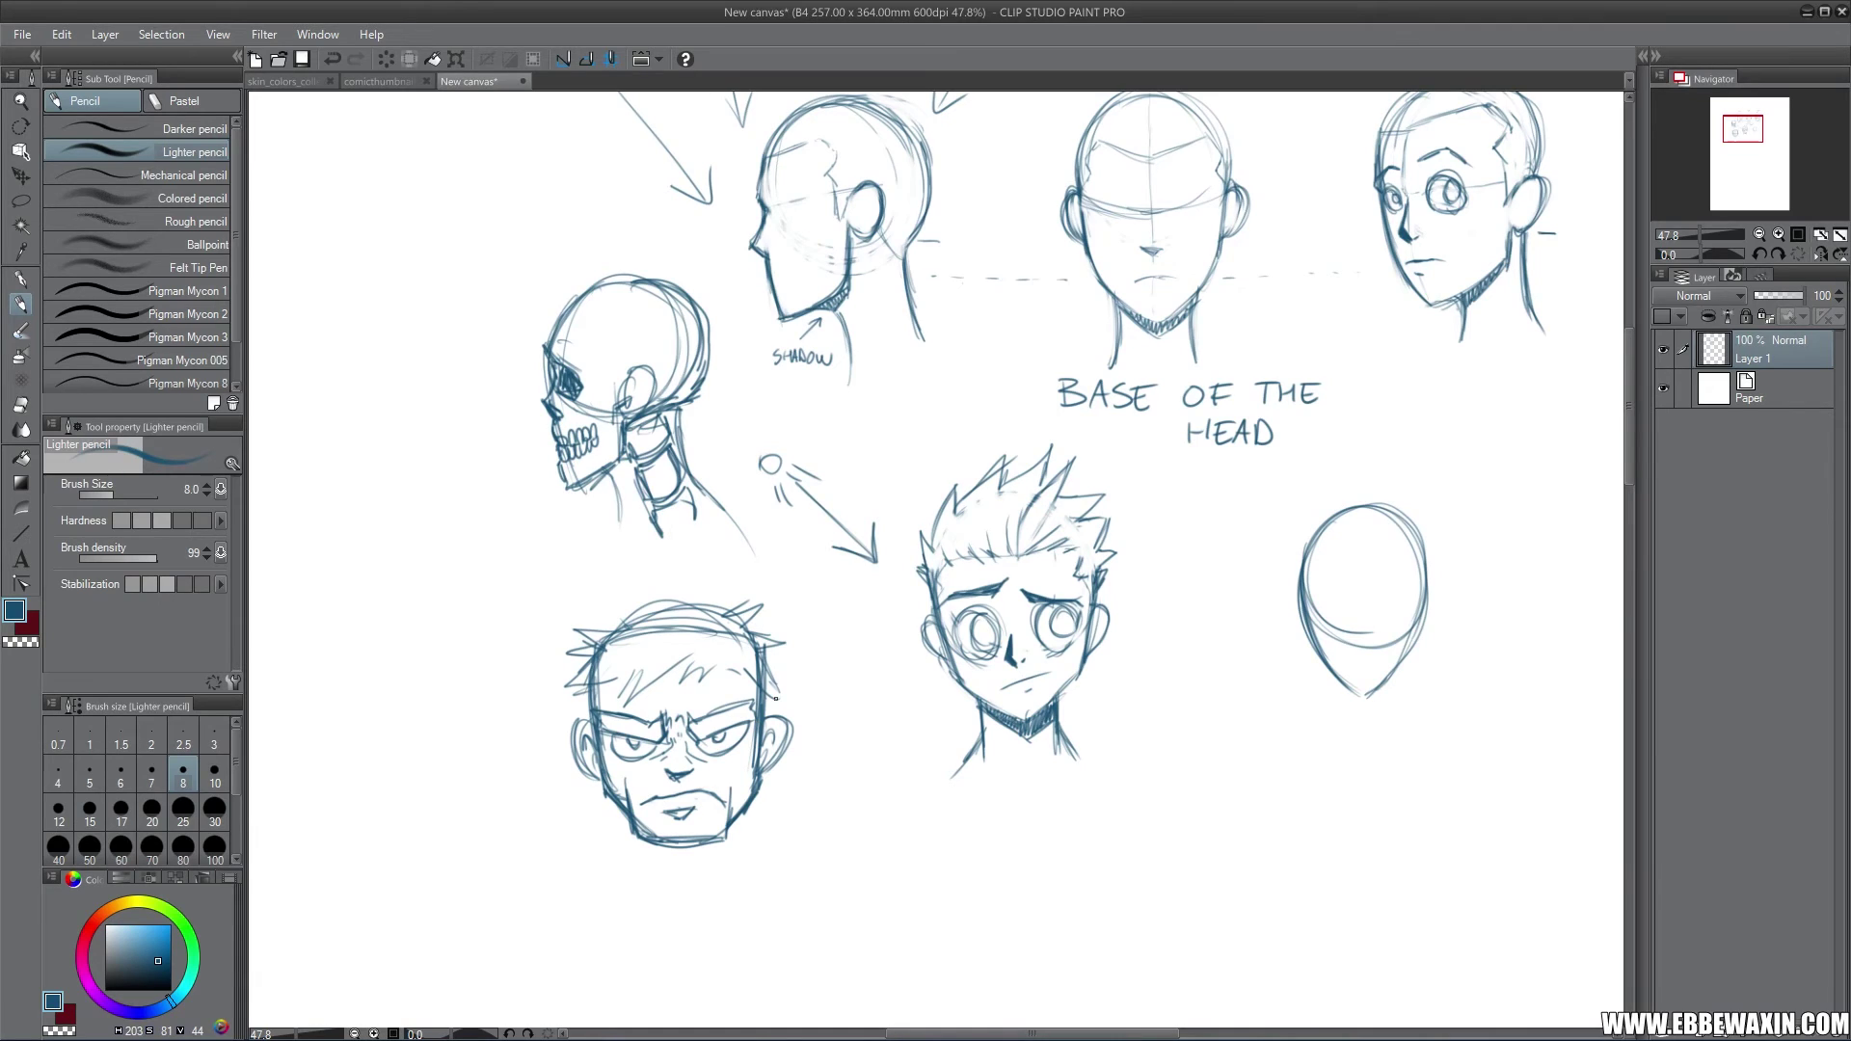
# Step: Hatch the scowling head's eyebrows and hair, and add short spikes along the top of the hair
pyautogui.moveTo(608, 721)
pyautogui.mouseDown()
pyautogui.moveTo(705, 735)
pyautogui.moveTo(749, 707)
pyautogui.mouseUp()
pyautogui.moveTo(584, 670)
pyautogui.mouseDown()
pyautogui.moveTo(696, 640)
pyautogui.moveTo(622, 617)
pyautogui.moveTo(708, 629)
pyautogui.moveTo(704, 660)
pyautogui.moveTo(742, 646)
pyautogui.moveTo(768, 680)
pyautogui.mouseUp()
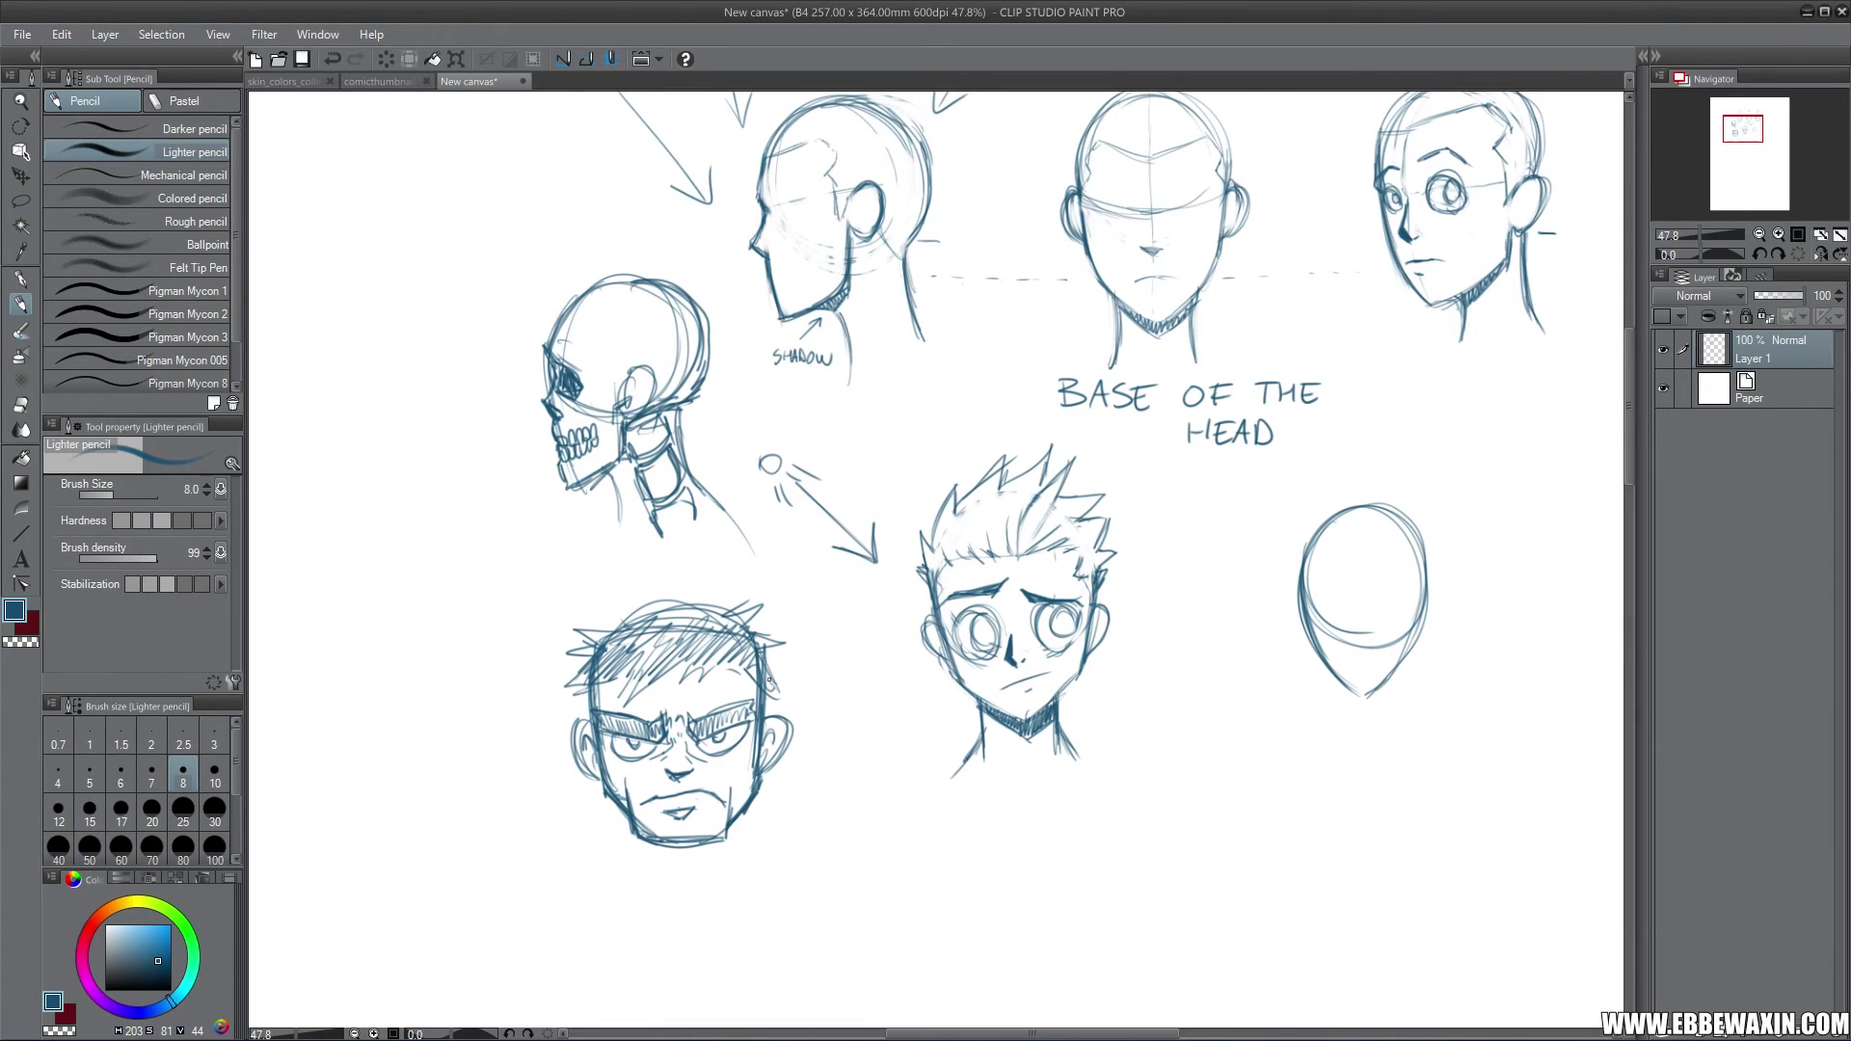
pyautogui.moveTo(713, 606)
pyautogui.mouseDown()
pyautogui.moveTo(618, 583)
pyautogui.moveTo(651, 610)
pyautogui.moveTo(588, 623)
pyautogui.moveTo(690, 600)
pyautogui.mouseUp()
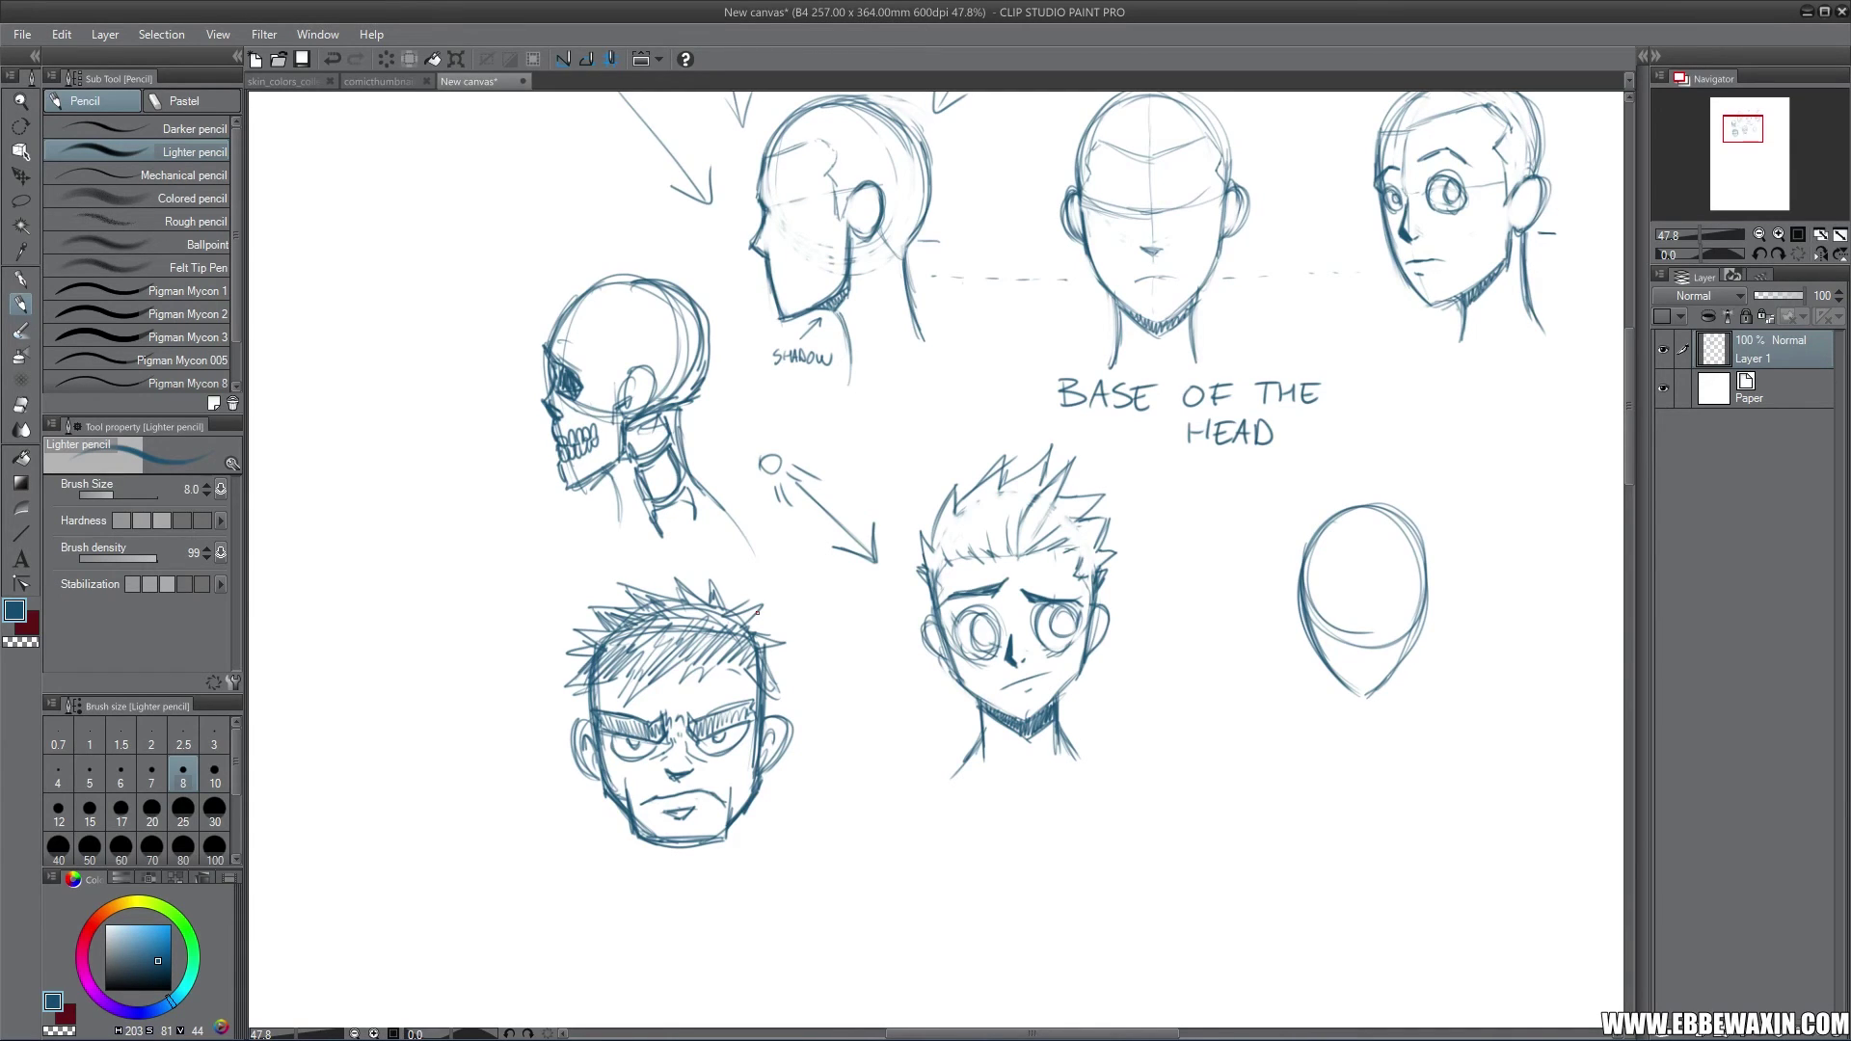
# Step: Erase stray sketch lines near the eye and in the hair of the spiky-haired head
pyautogui.press('e')
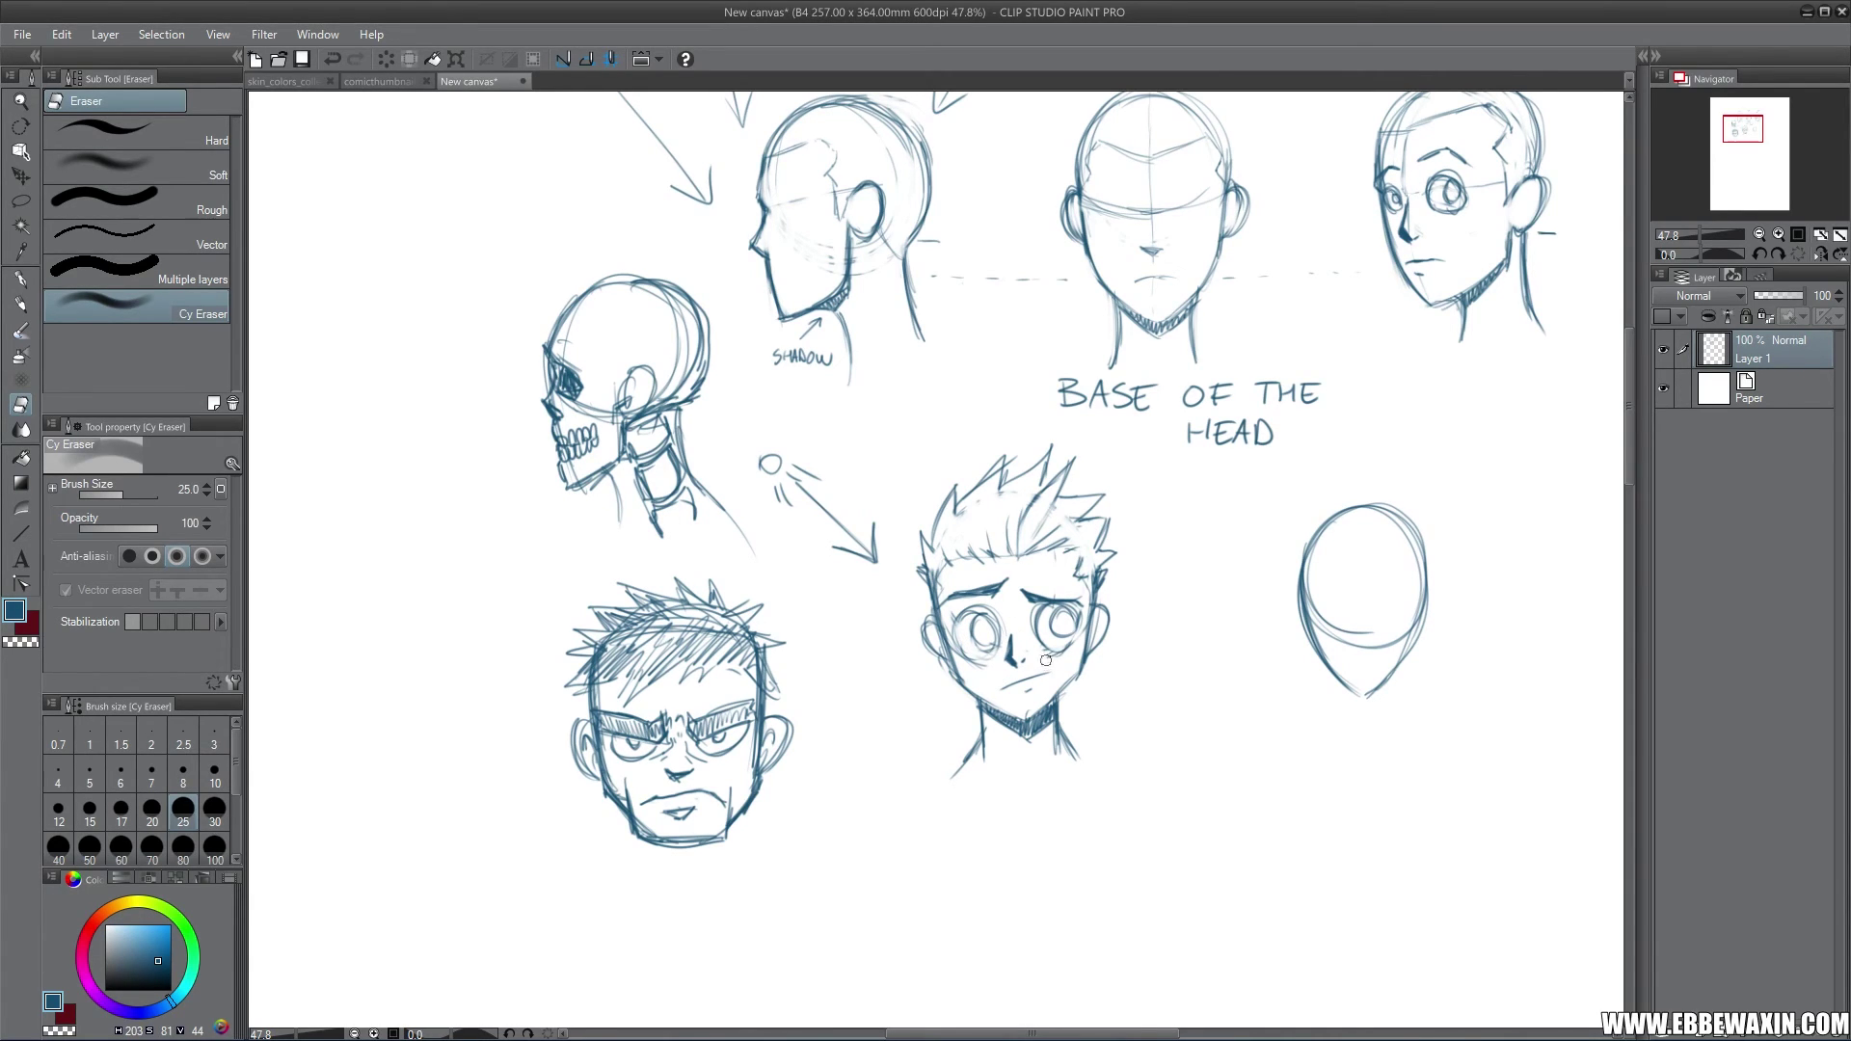
pyautogui.moveTo(1046, 660); pyautogui.dragTo(1056, 654)
pyautogui.moveTo(1039, 504); pyautogui.dragTo(1029, 536)
# Step: Add a vertical centre line, curved eye guidelines and two small ears to the egg-shaped head with the Lighter pencil
pyautogui.moveTo(1741, 136); pyautogui.dragTo(1748, 130)
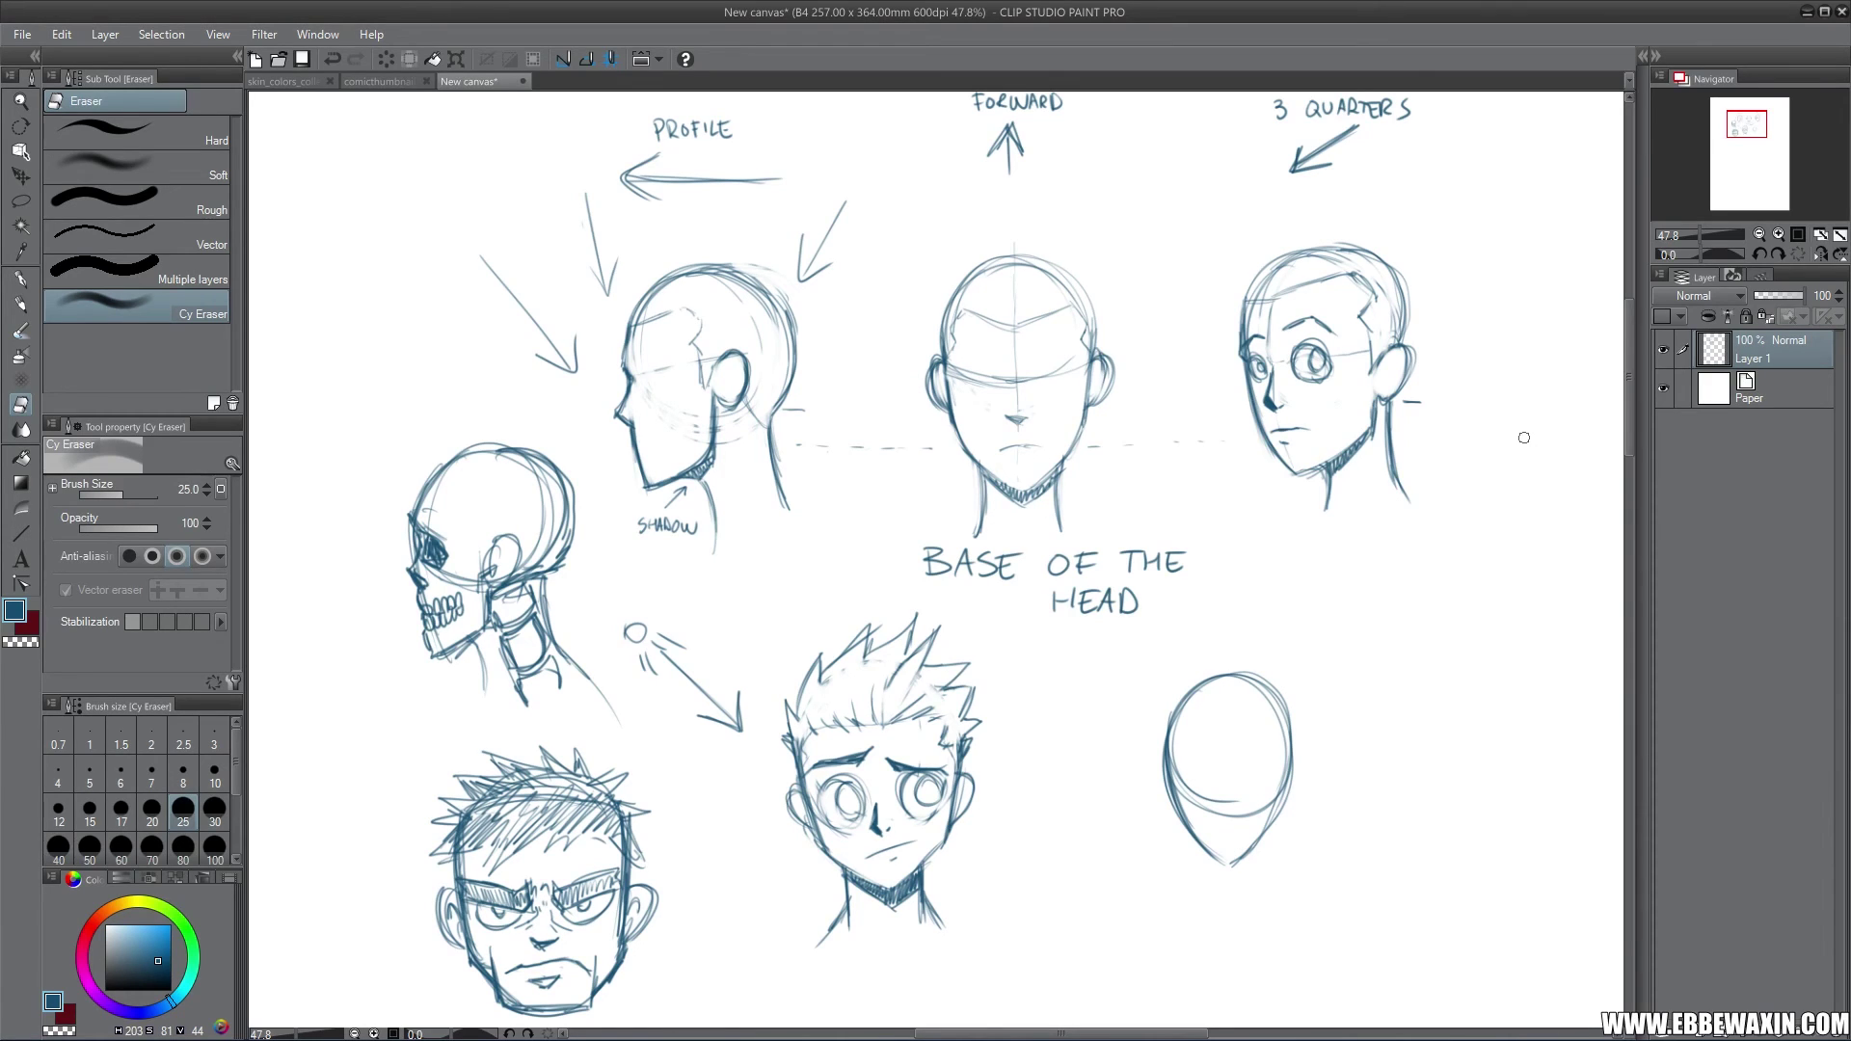
pyautogui.click(20, 303)
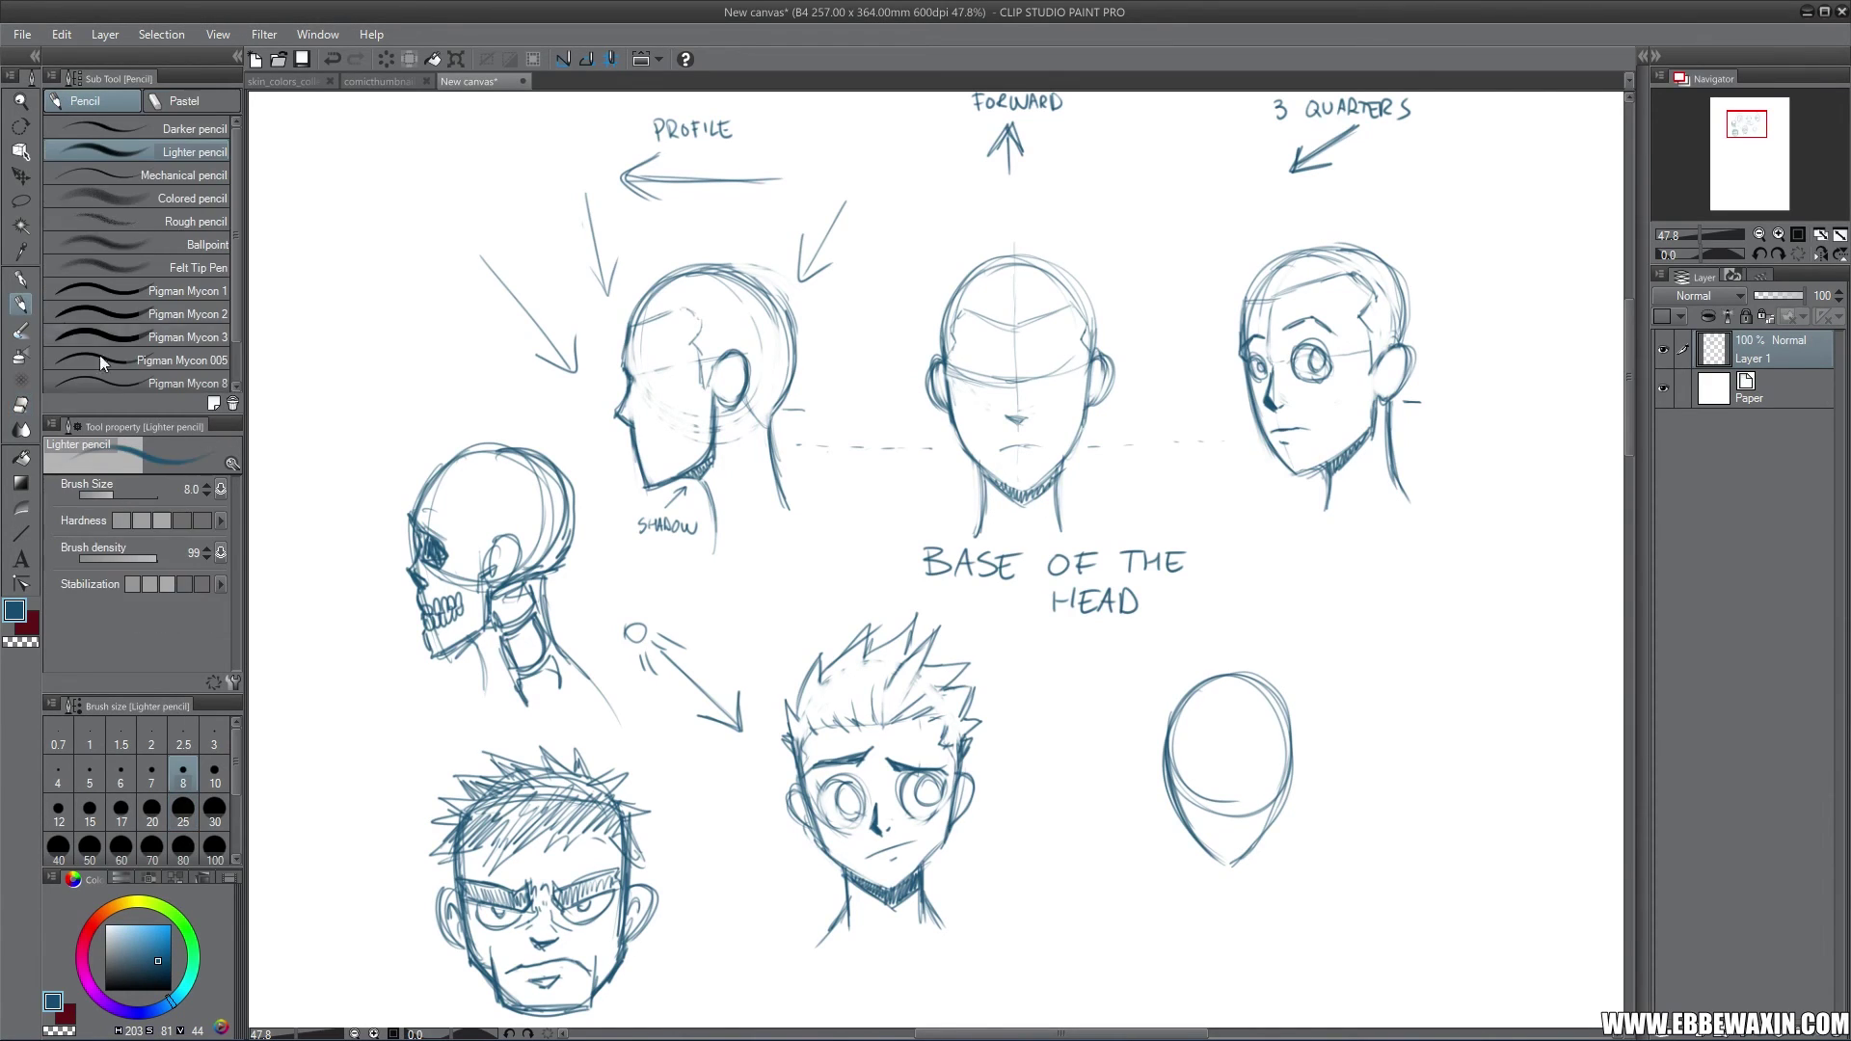
pyautogui.moveTo(1227, 705)
pyautogui.mouseDown()
pyautogui.moveTo(1226, 850)
pyautogui.moveTo(1225, 786)
pyautogui.moveTo(1158, 795)
pyautogui.moveTo(1176, 813)
pyautogui.mouseUp()
pyautogui.moveTo(1294, 763); pyautogui.dragTo(1299, 795)
pyautogui.moveTo(1164, 762)
pyautogui.mouseDown()
pyautogui.moveTo(1172, 804)
pyautogui.moveTo(1272, 785)
pyautogui.moveTo(1261, 771)
pyautogui.mouseUp()
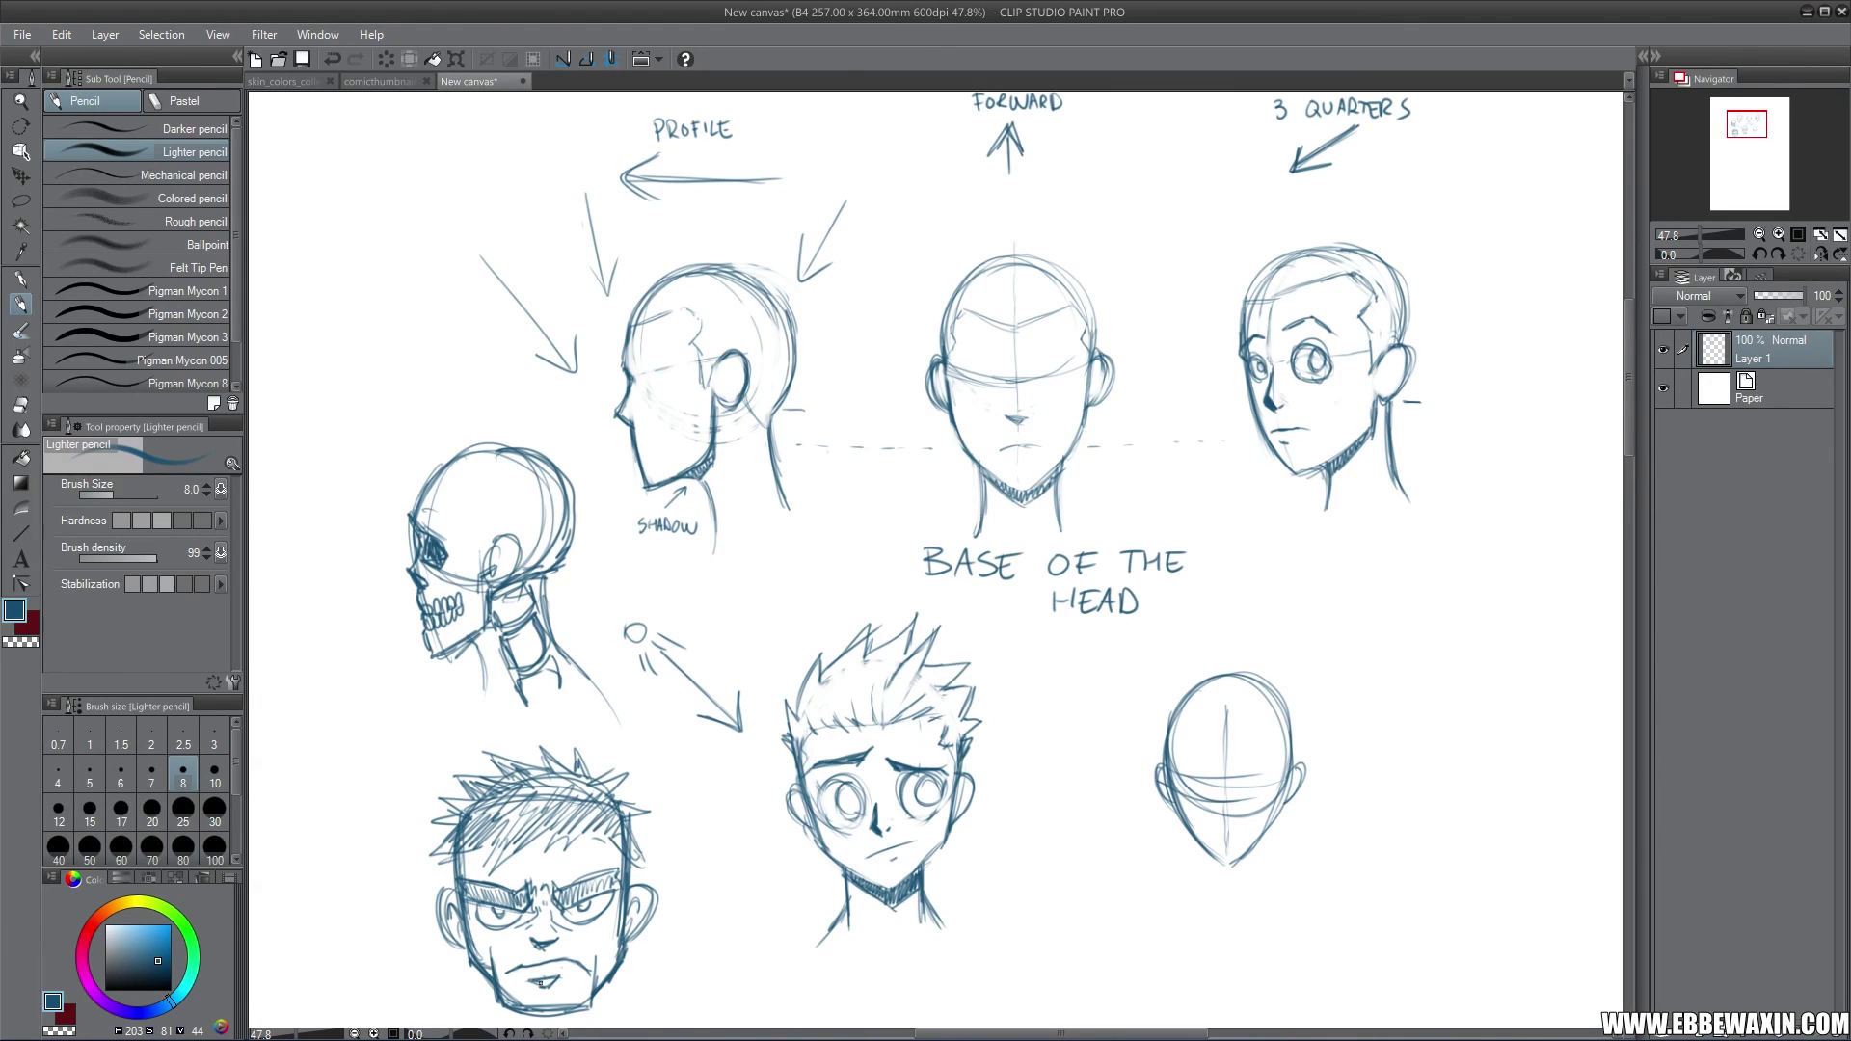
# Step: Switch to the Cy Eraser
pyautogui.click(21, 404)
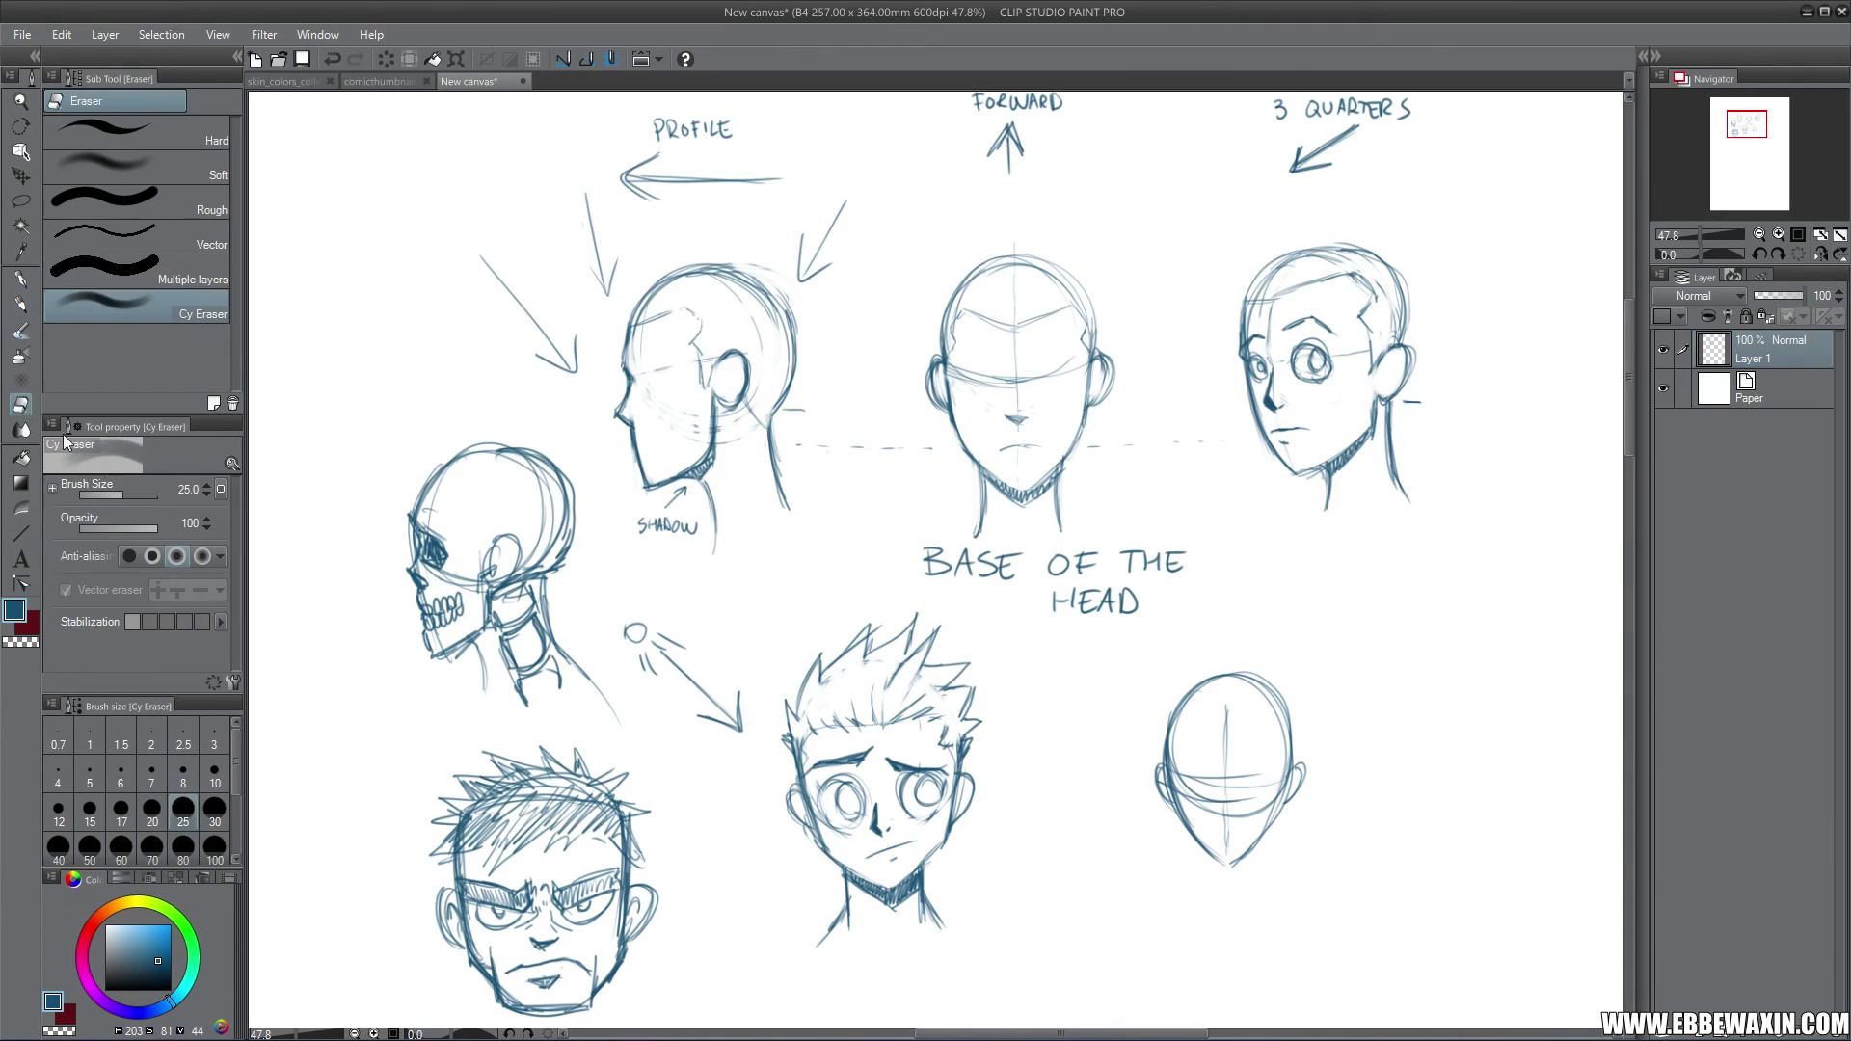